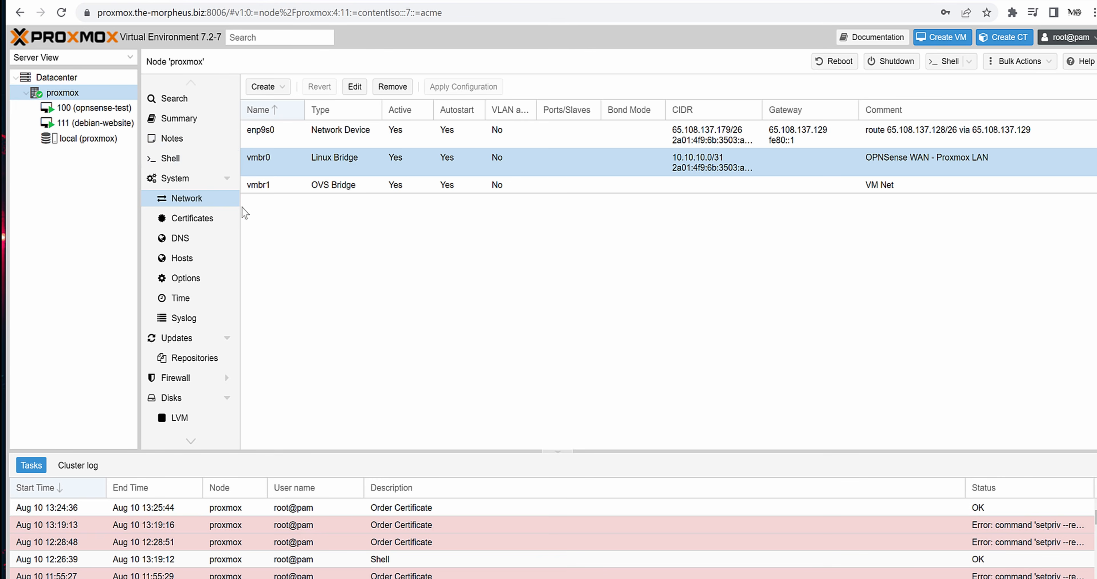
- Switch from the Proxmox Network page to the OPNsense dashboard tab
left_click(257, 0)
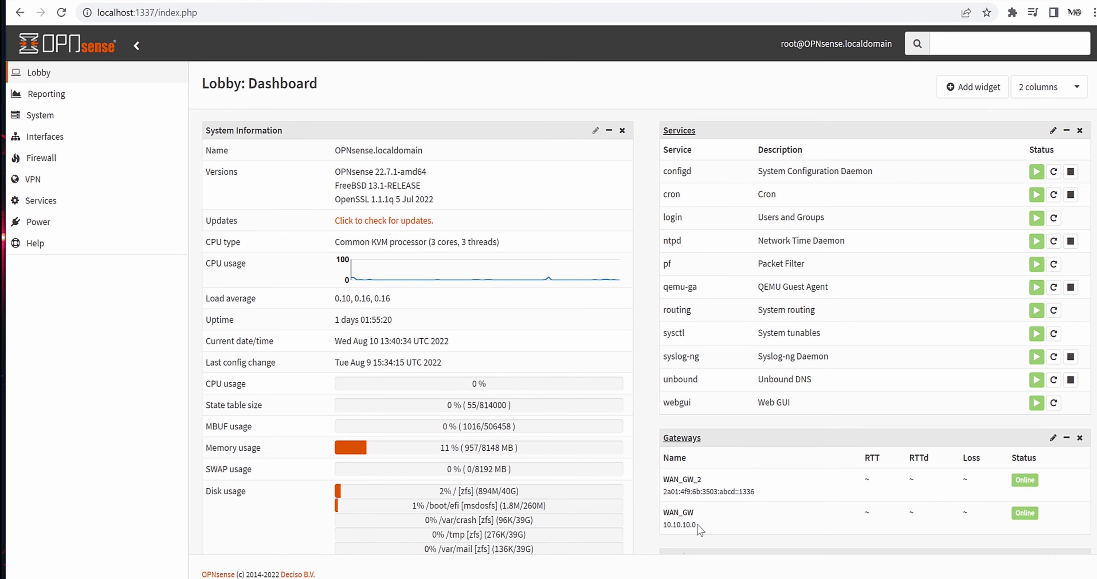
- Select the WAN IPv4 and IPv6 addresses in the dashboard's Interfaces widget
scroll(954, 294, "down", 3)
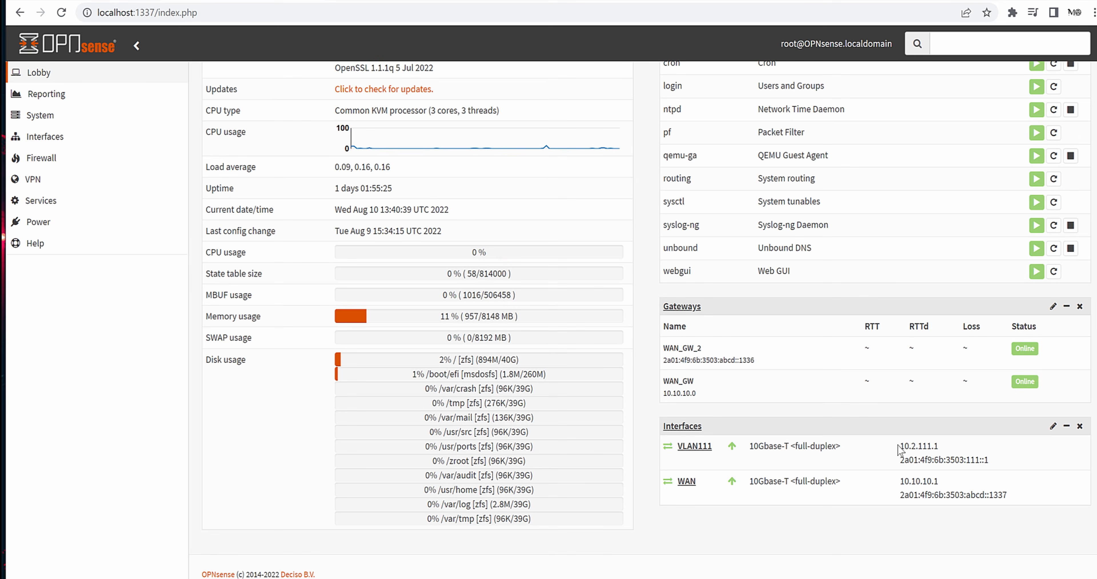
left_click_drag(903, 481, 953, 485)
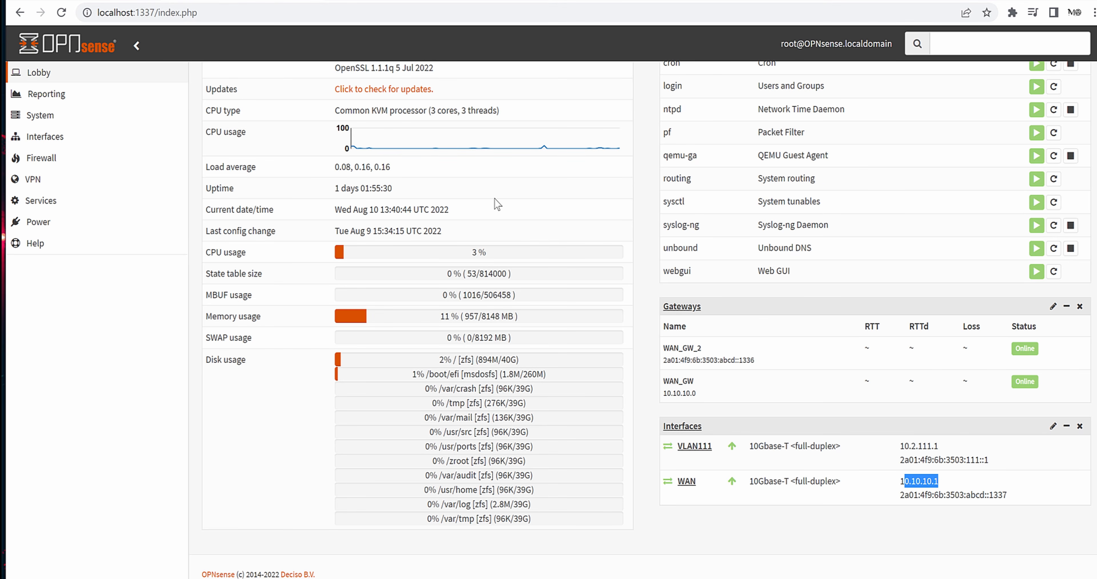
scroll(634, 344, "up", 3)
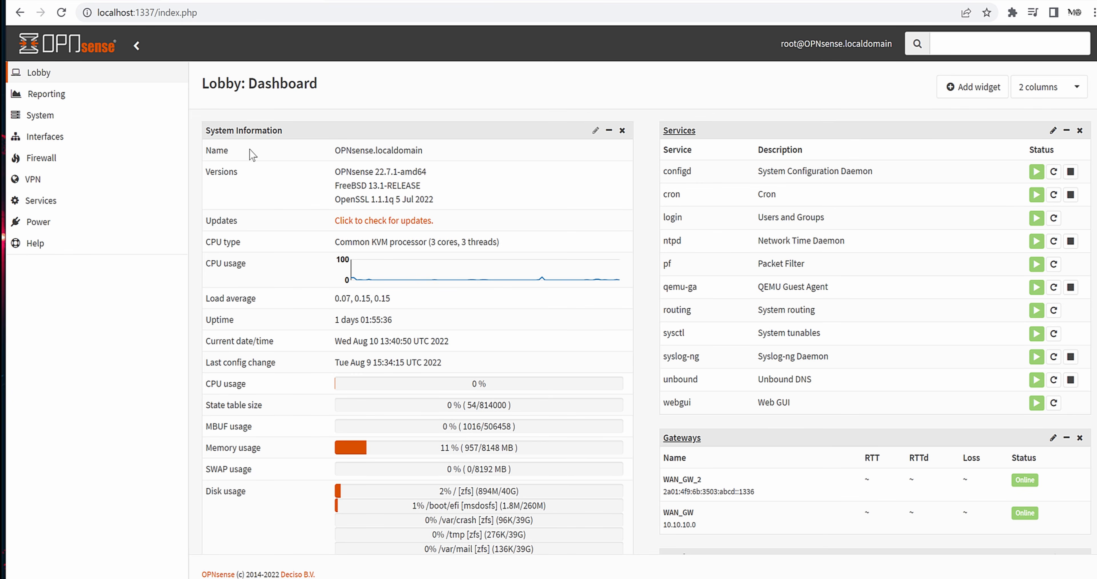
scroll(652, 298, "down", 3)
left_click_drag(938, 481, 1015, 503)
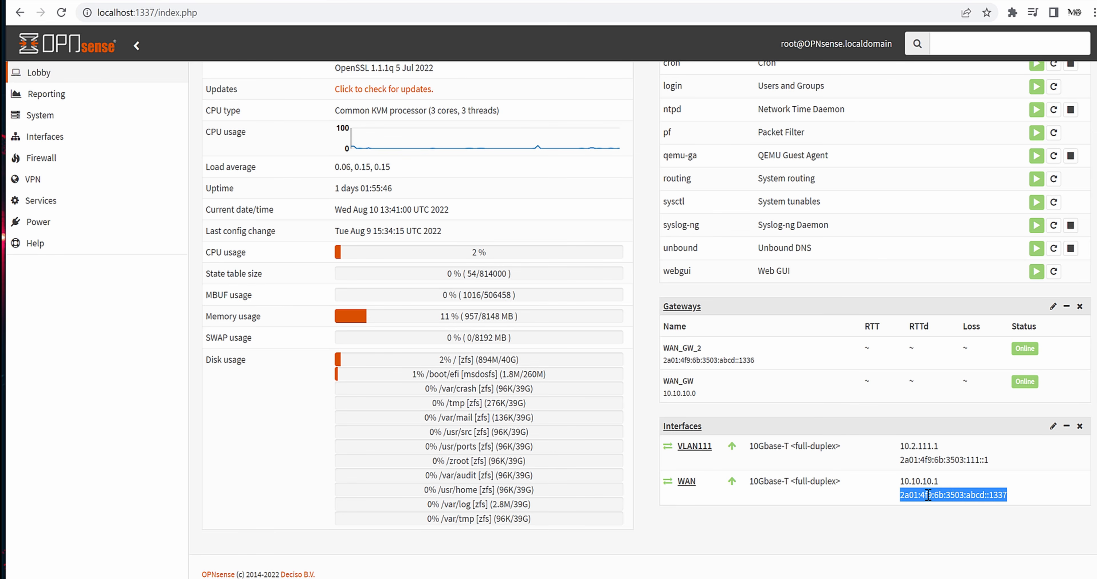
left_click(640, 463)
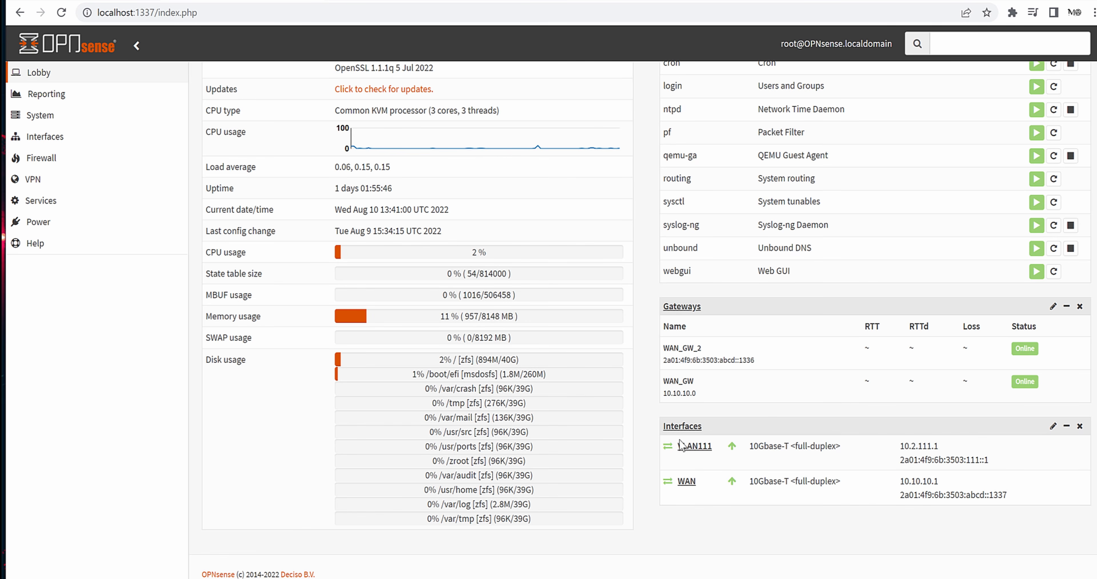
- Switch to the login page at 2a01:4f9:6b:3503:abcd::1337 and check its connection security info
key("ctrl+Tab")
left_click(87, 12)
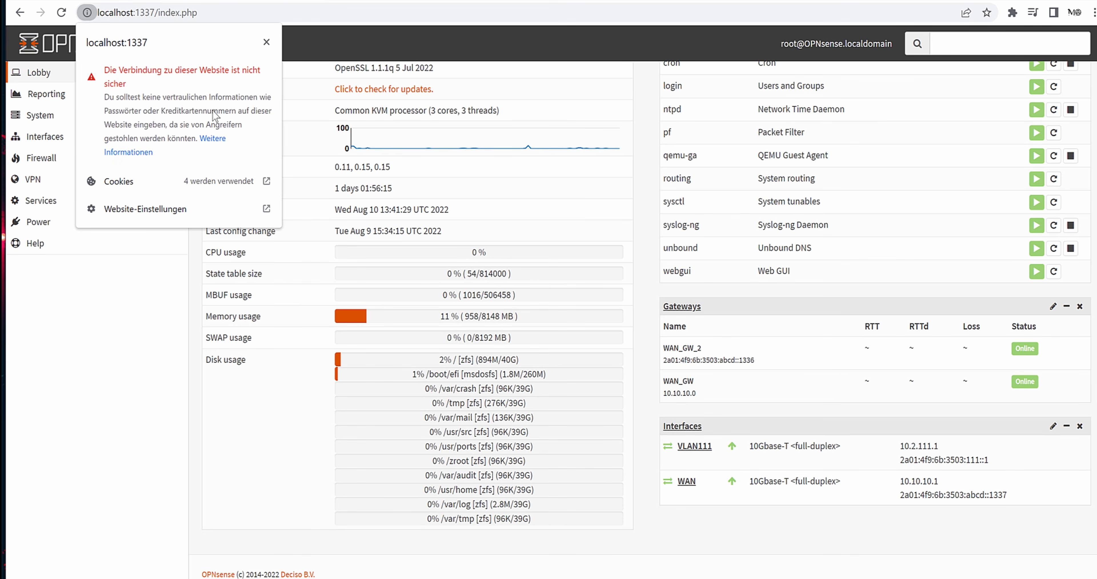
left_click(198, 265)
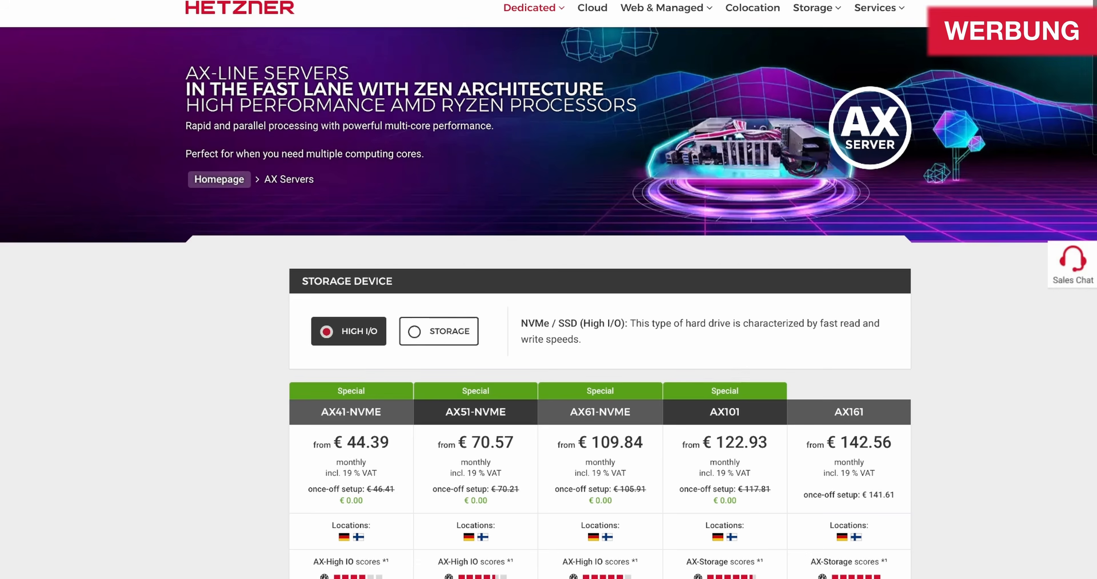
- Scroll through the Hetzner AX-Line dedicated server page
scroll(548, 298, "down", 5)
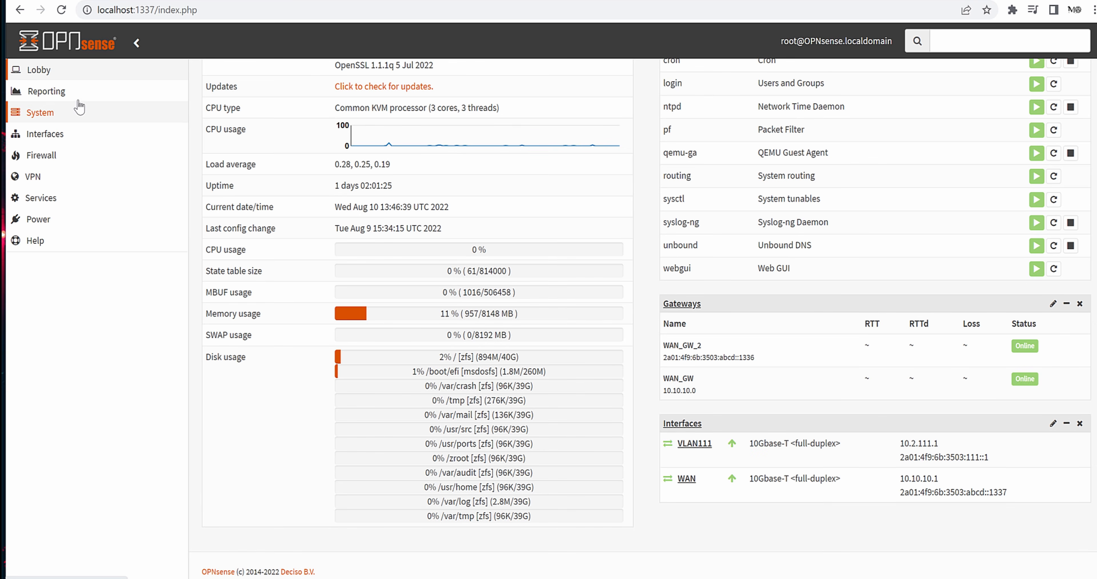
- Navigate through System > Firmware to the Plugins list
left_click(68, 111)
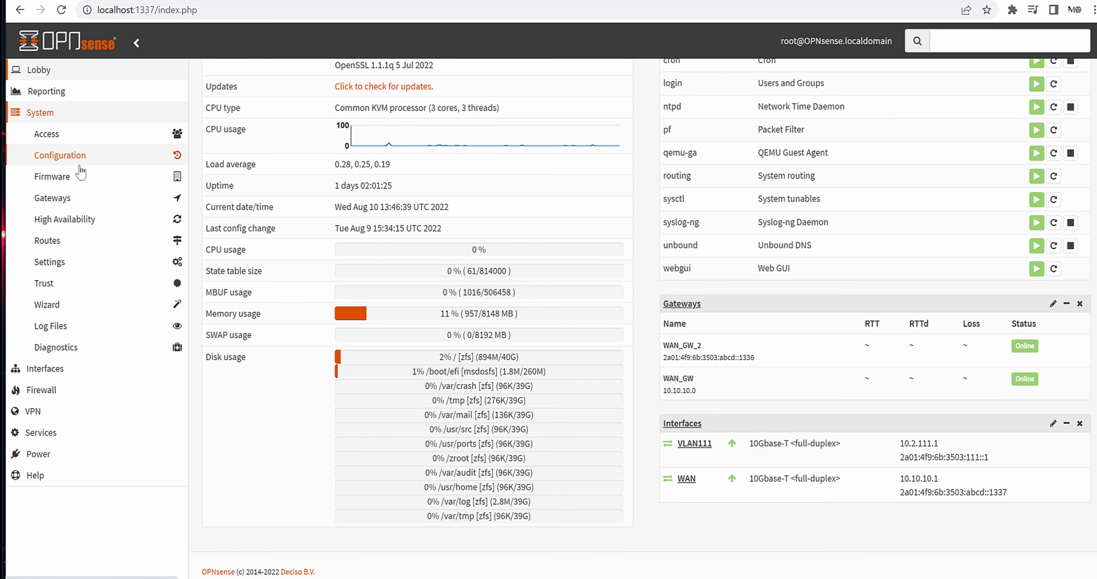
left_click(27, 442)
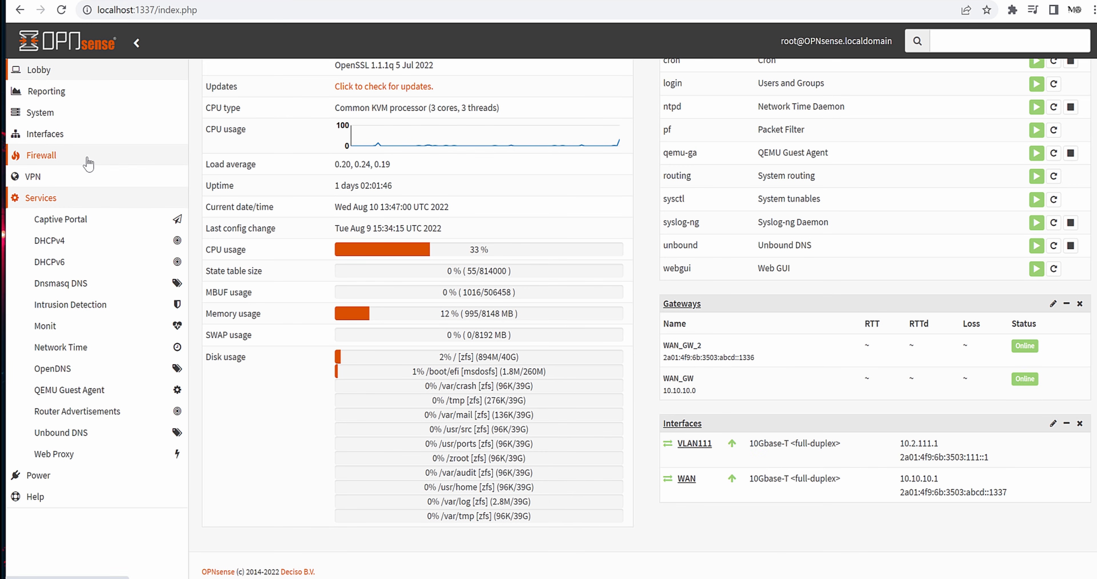
left_click(68, 113)
left_click(69, 182)
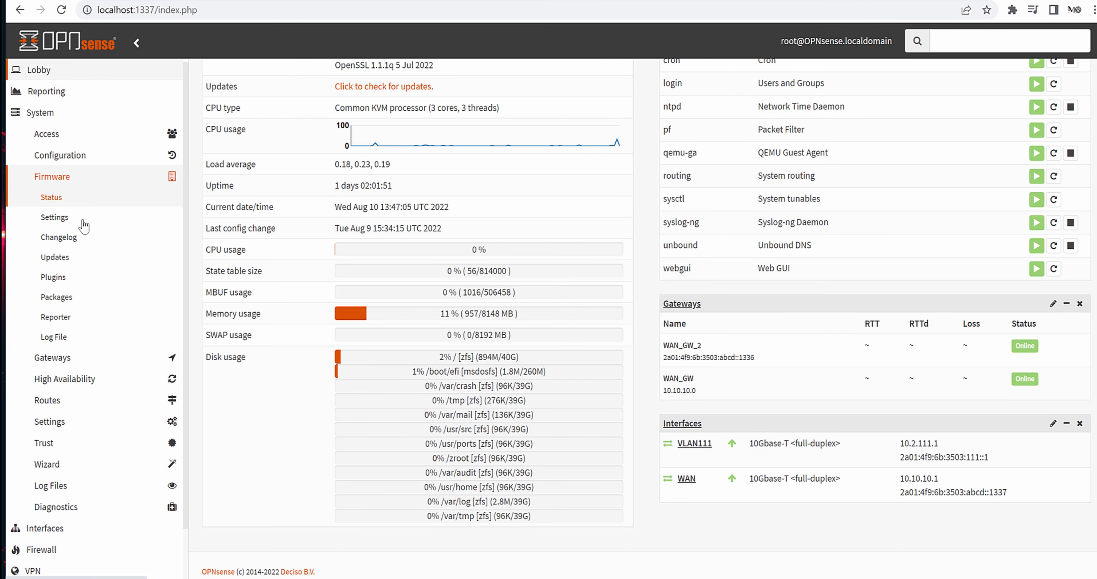
left_click(85, 279)
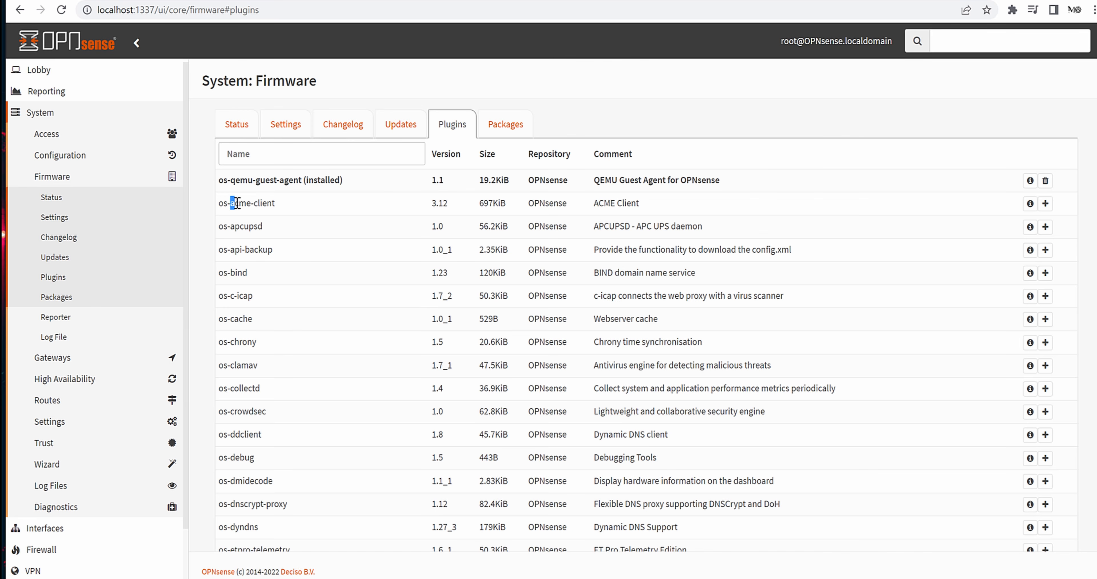
- Install the os-acme-client plugin from the Plugins list
left_click(278, 207)
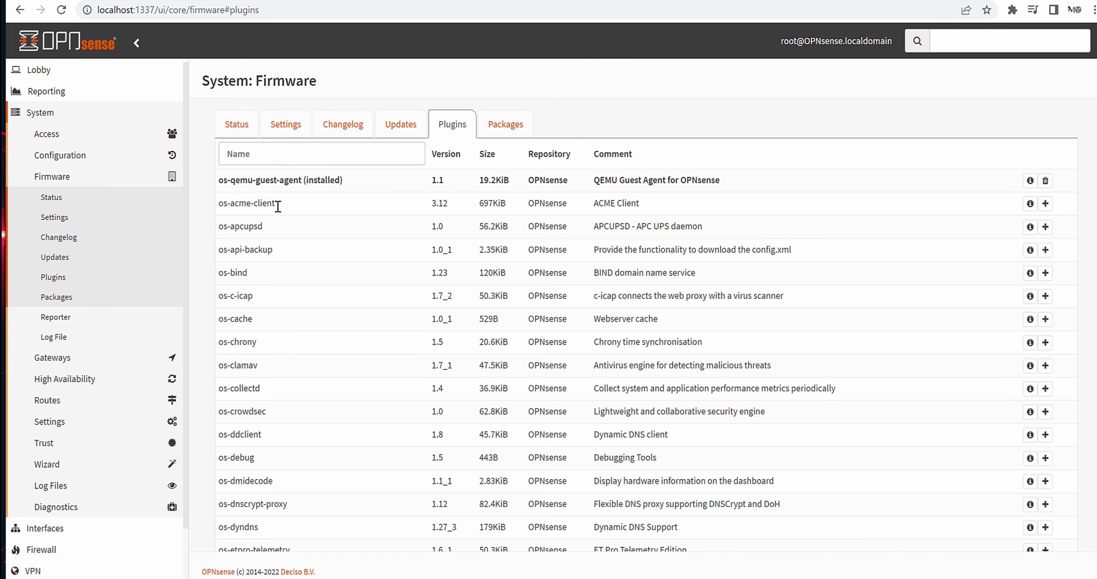
left_click(1046, 204)
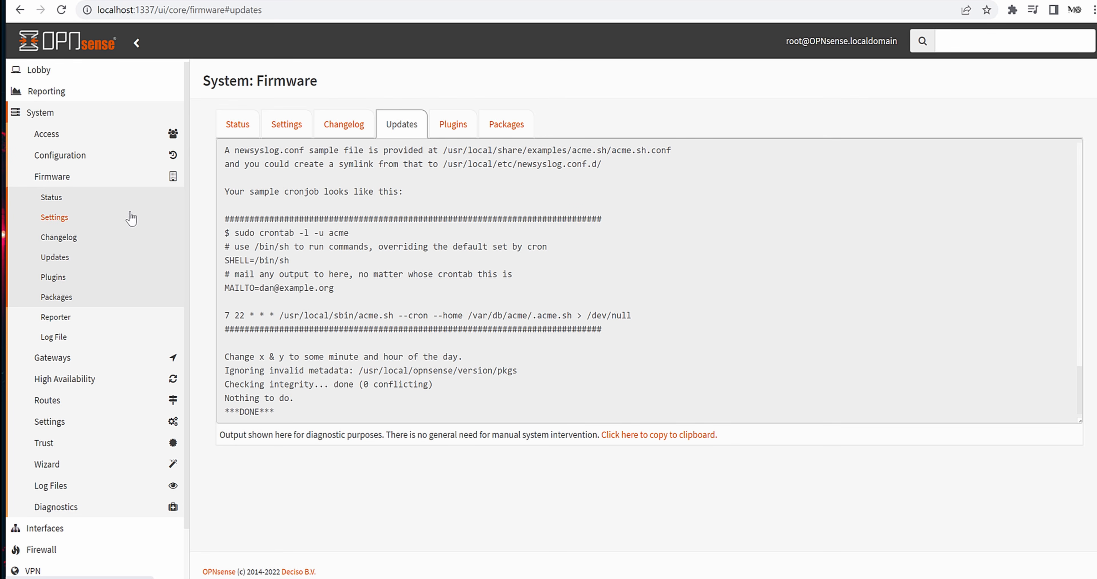
left_click(78, 114)
left_click(68, 199)
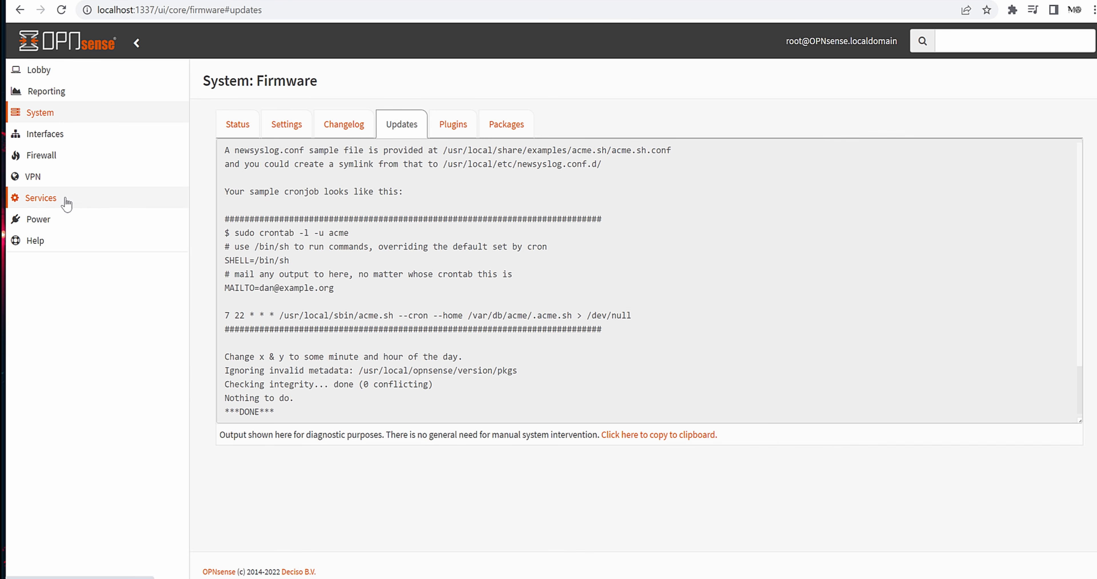
- Reload the page and expand Services > ACME Client in the sidebar
left_click(61, 9)
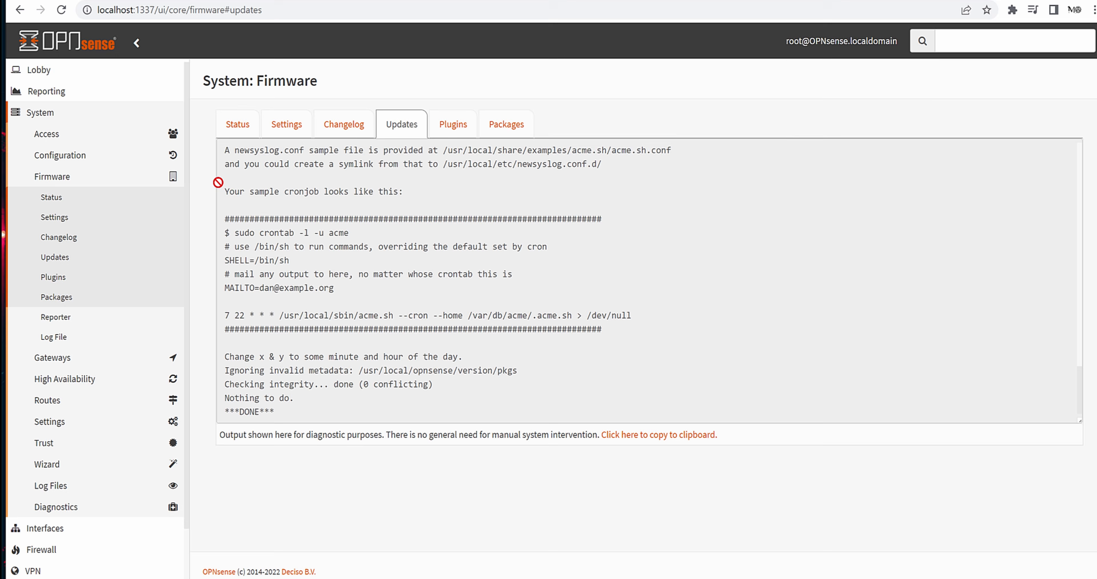
scroll(87, 490, "down", 2)
left_click(39, 522)
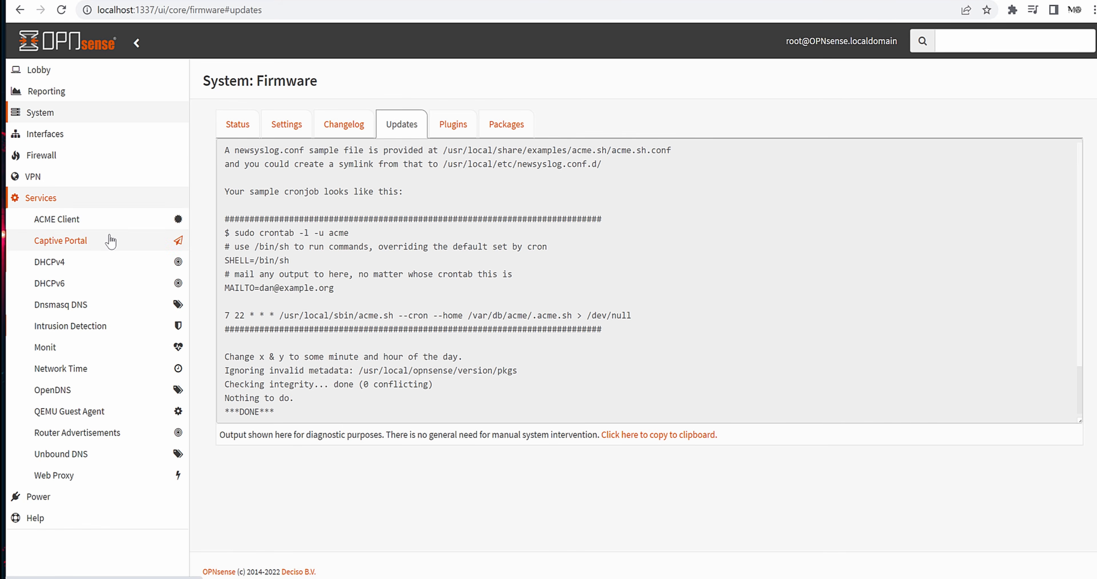
left_click(72, 223)
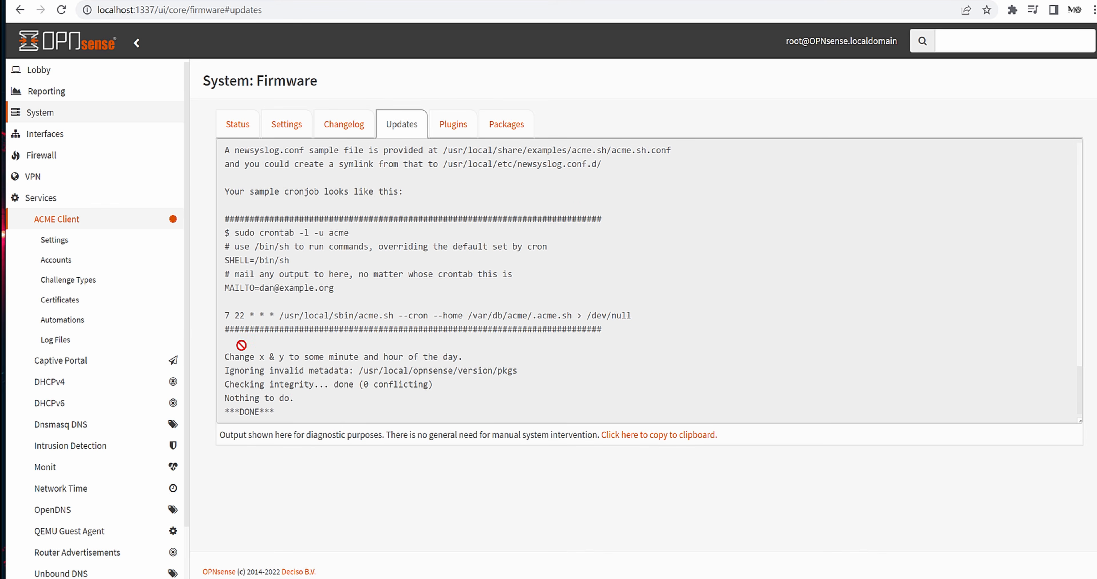
- Tick Enable Plugin in ACME Client Settings and apply it
left_click(60, 240)
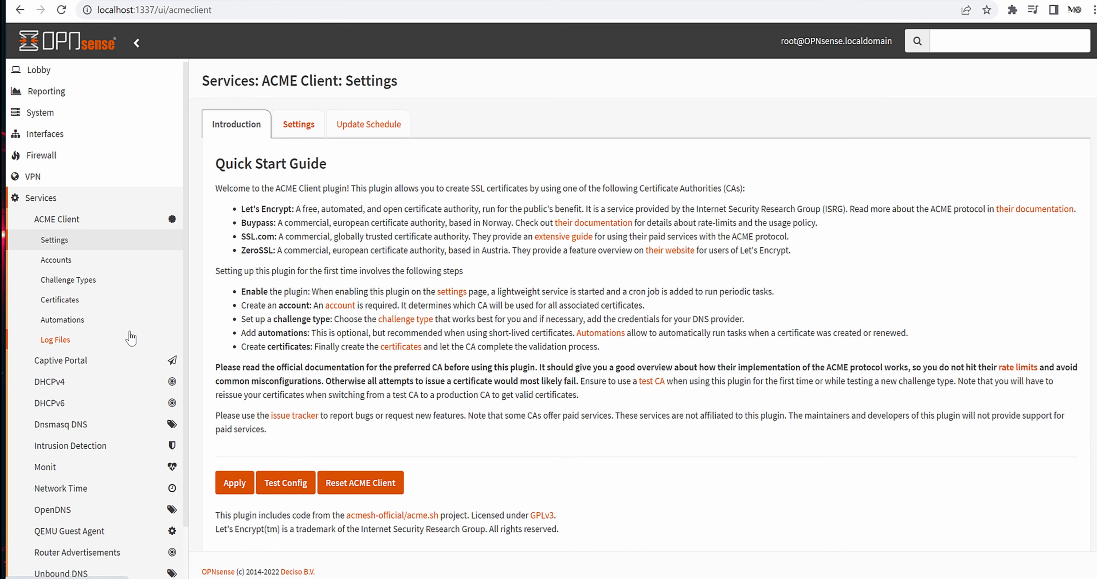
scroll(397, 217, "down", 1)
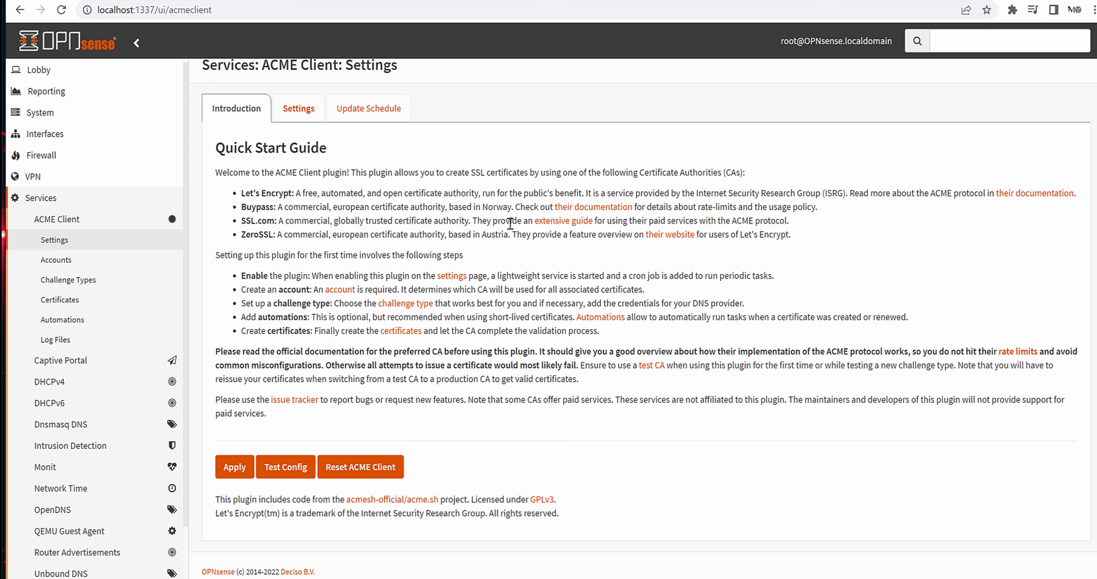
scroll(433, 204, "up", 1)
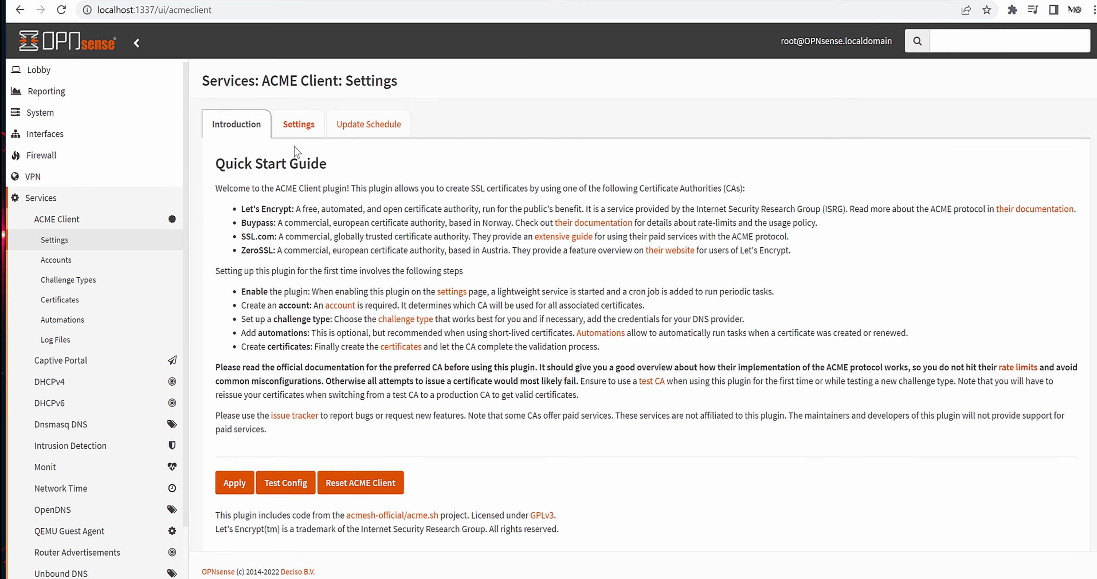
left_click(298, 125)
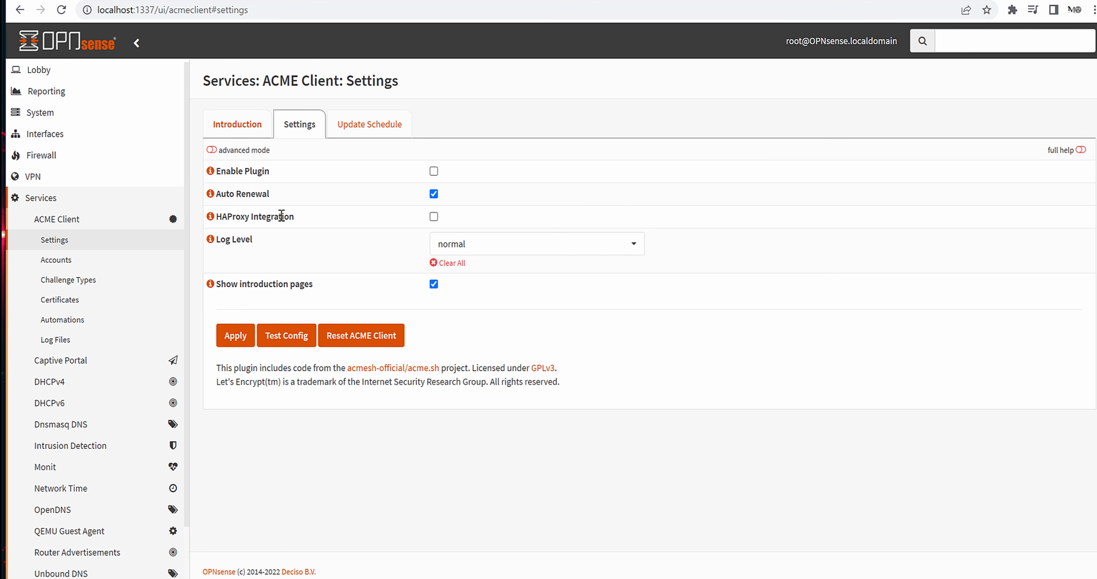
left_click(434, 171)
left_click(237, 336)
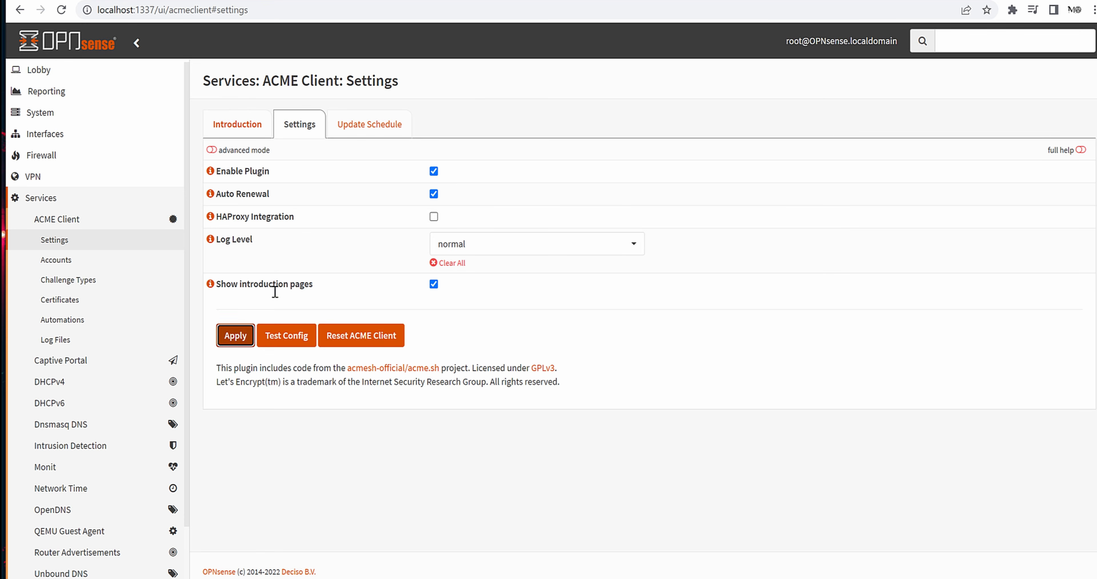
- Read the Quick Start Guide steps: create an account, then add automations
left_click(245, 127)
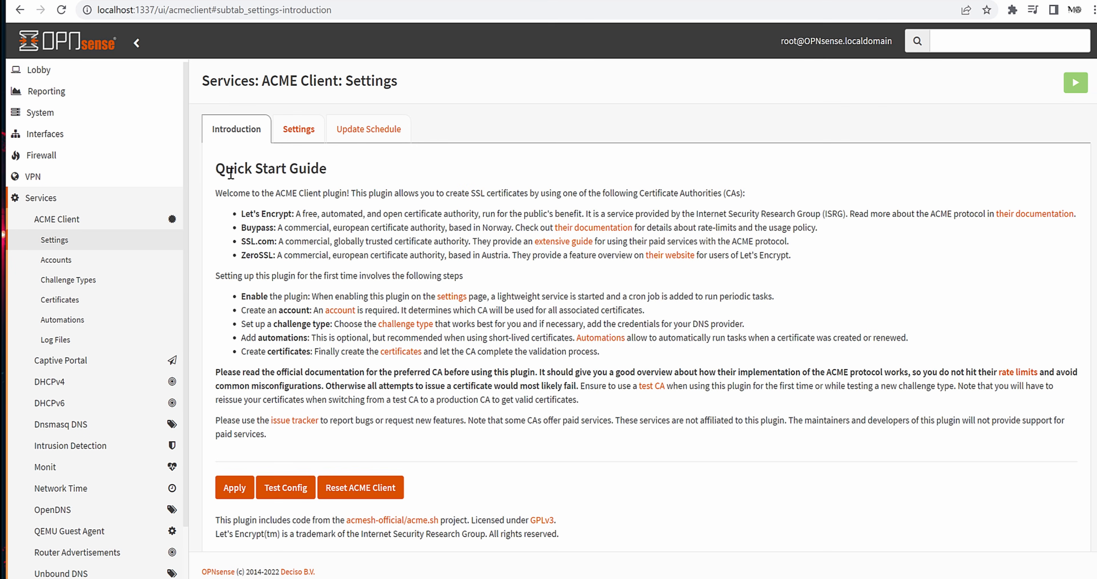
left_click_drag(230, 173, 358, 185)
left_click(384, 187)
left_click_drag(253, 299, 319, 310)
left_click(286, 335)
left_click_drag(239, 313, 312, 312)
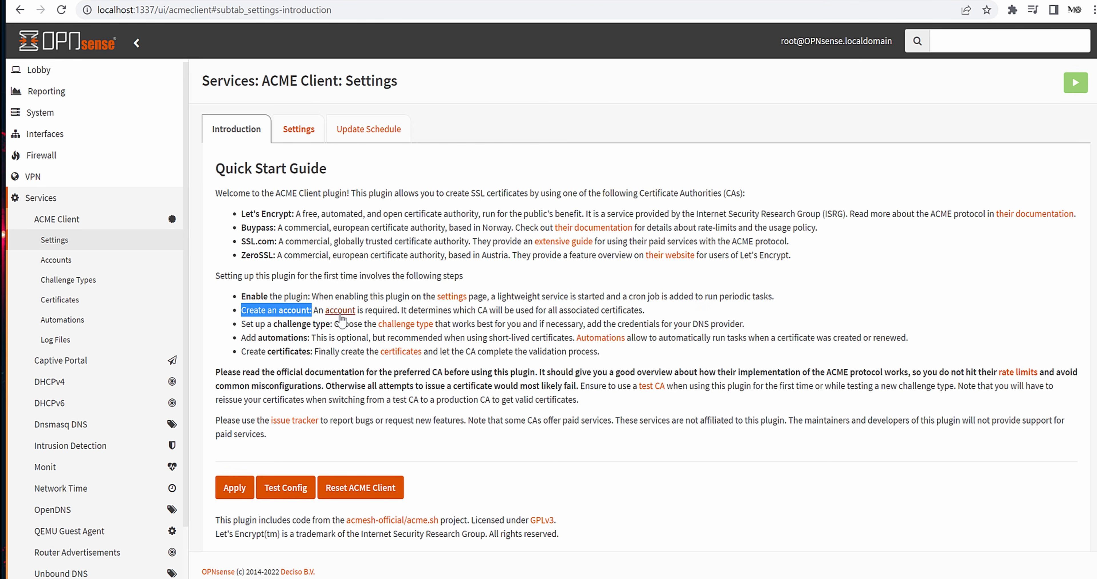
left_click(244, 323)
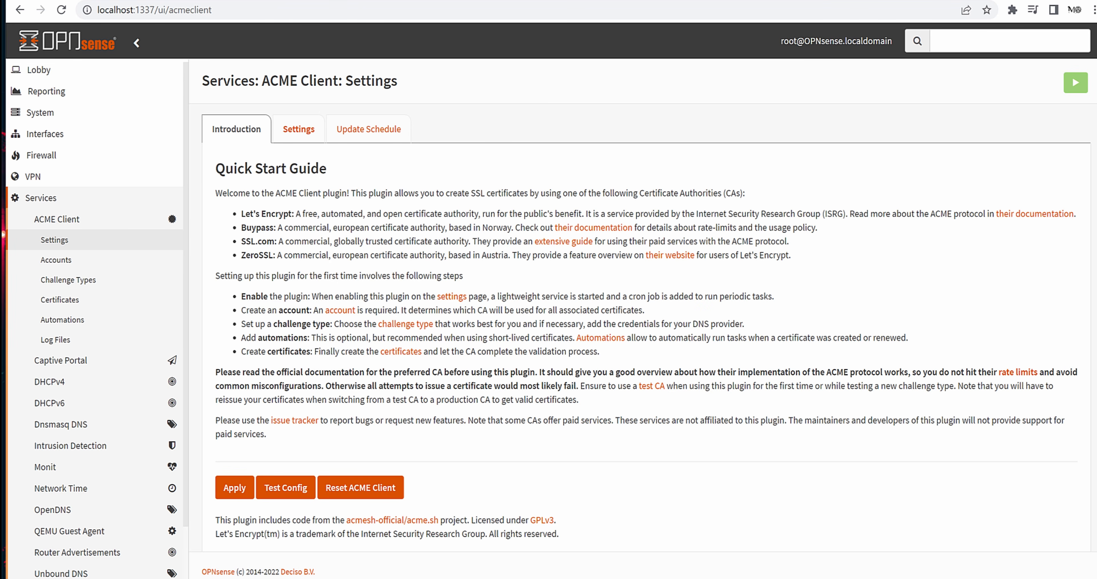
left_click_drag(259, 338, 327, 338)
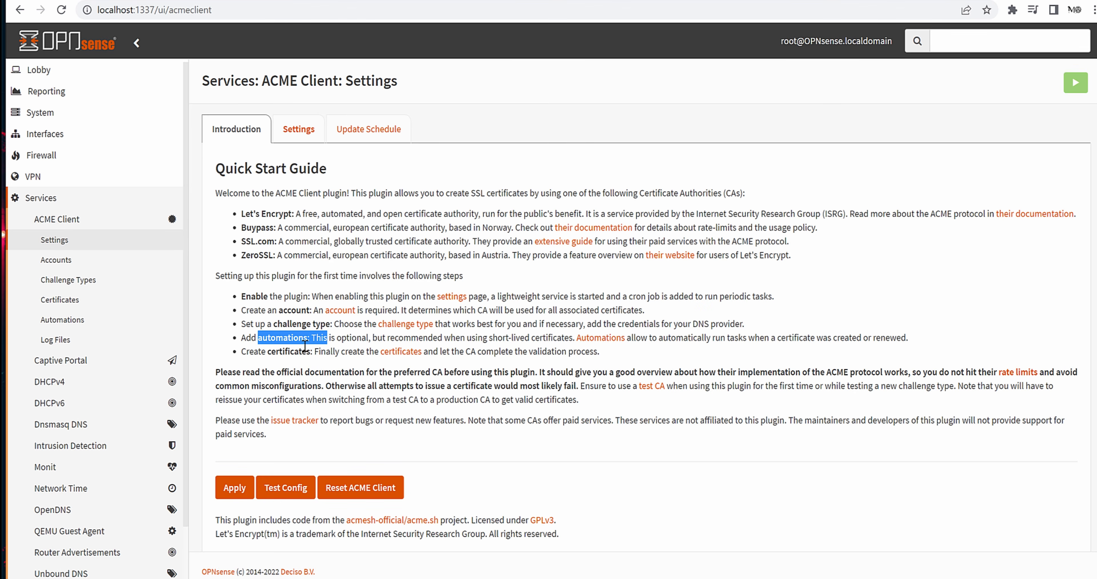
left_click(298, 377)
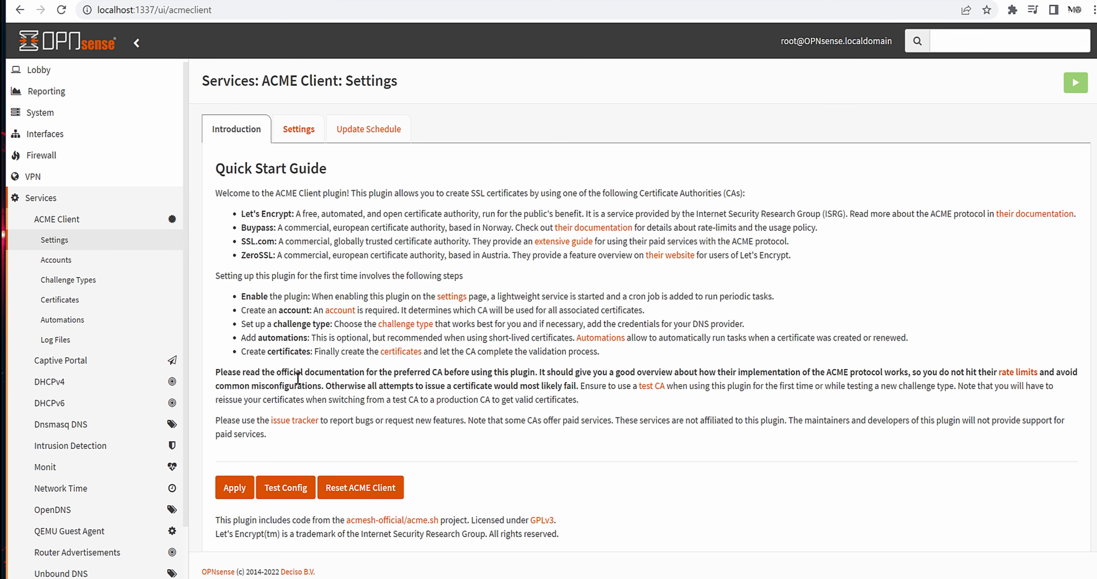
left_click(114, 320)
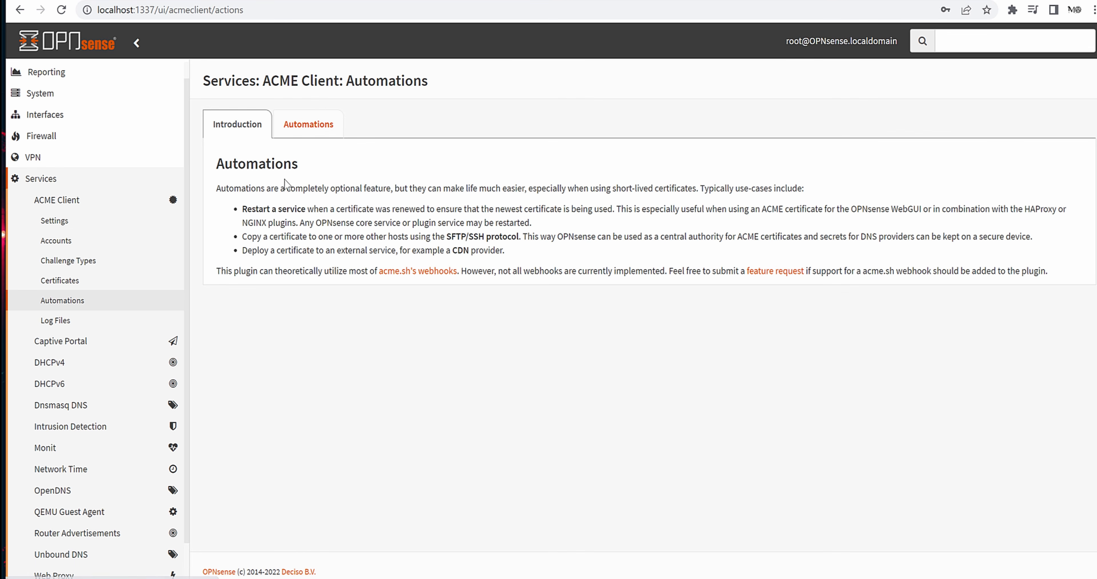
- Open a new automation form, browse its Run Command options and advanced mode, then cancel it
left_click(327, 130)
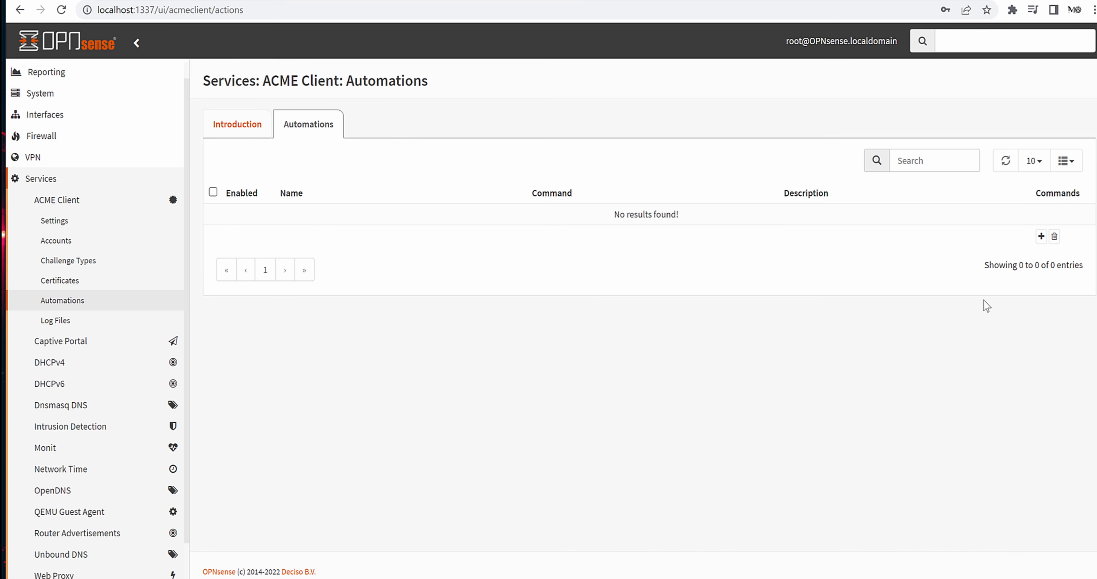
left_click(1041, 237)
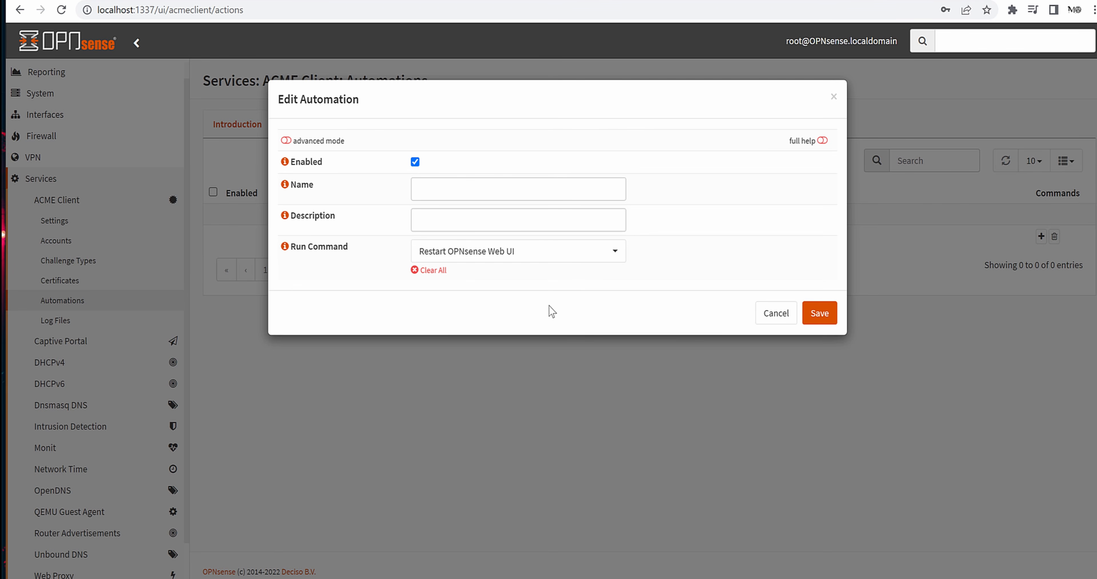
left_click(530, 257)
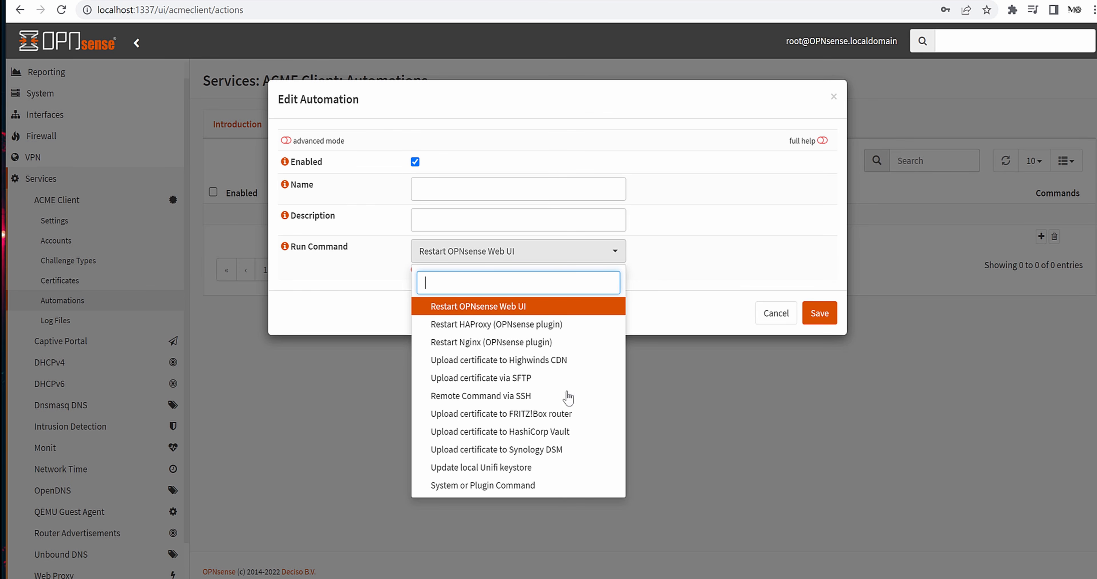
left_click(286, 141)
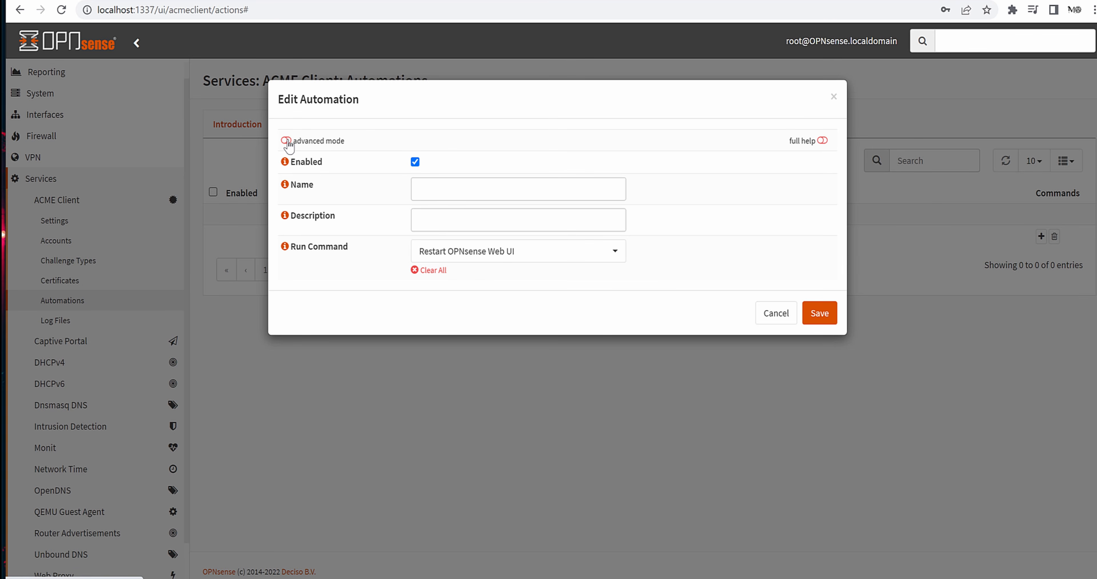
left_click(288, 145)
left_click(776, 314)
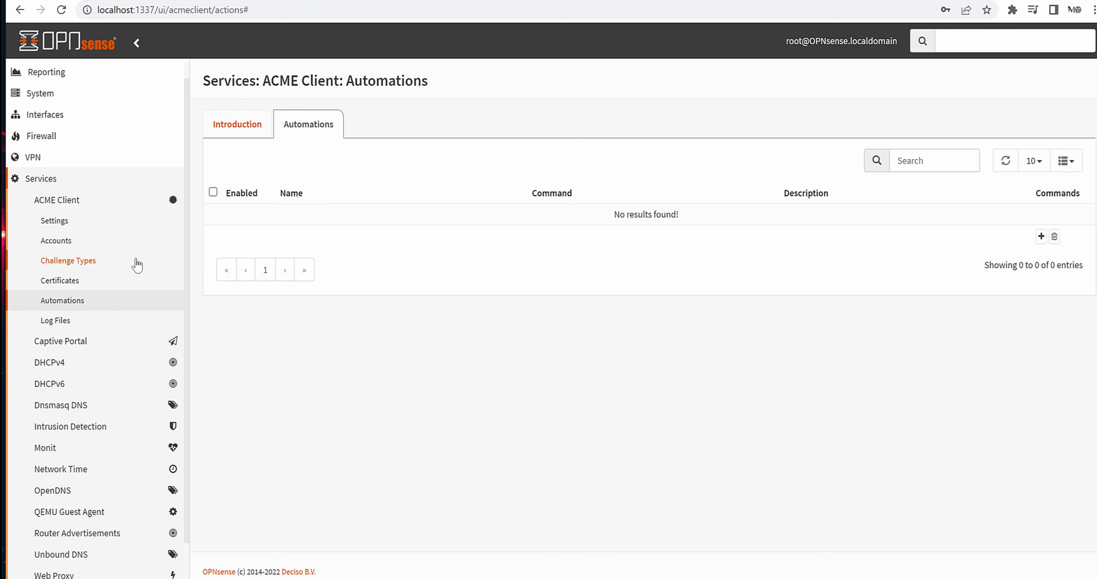
- Start a new ACME account named acmeopnsense, copying the name into Description
left_click(83, 222)
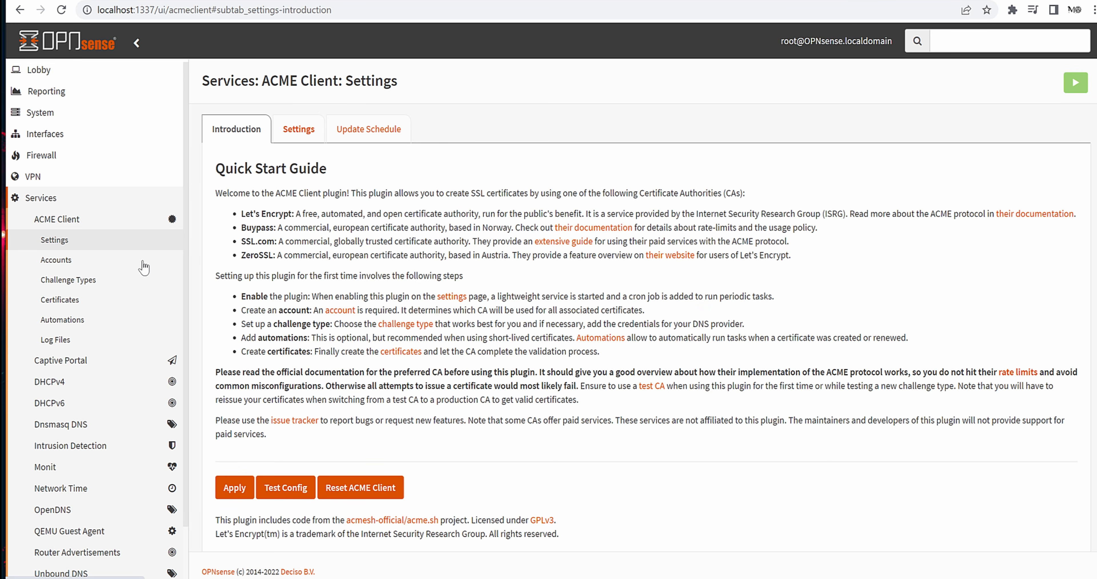
left_click(81, 262)
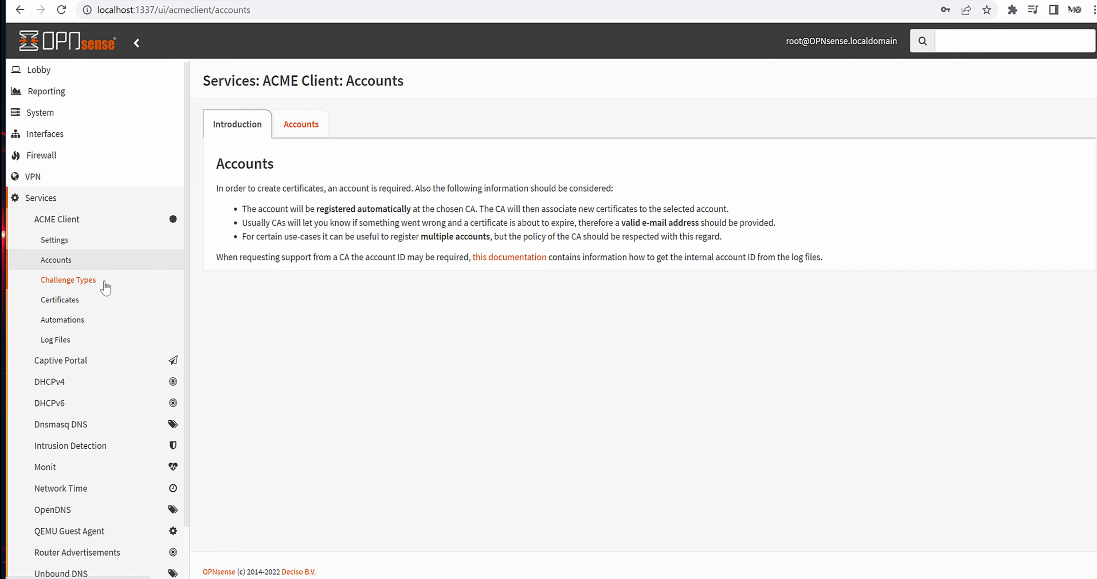
left_click(277, 133)
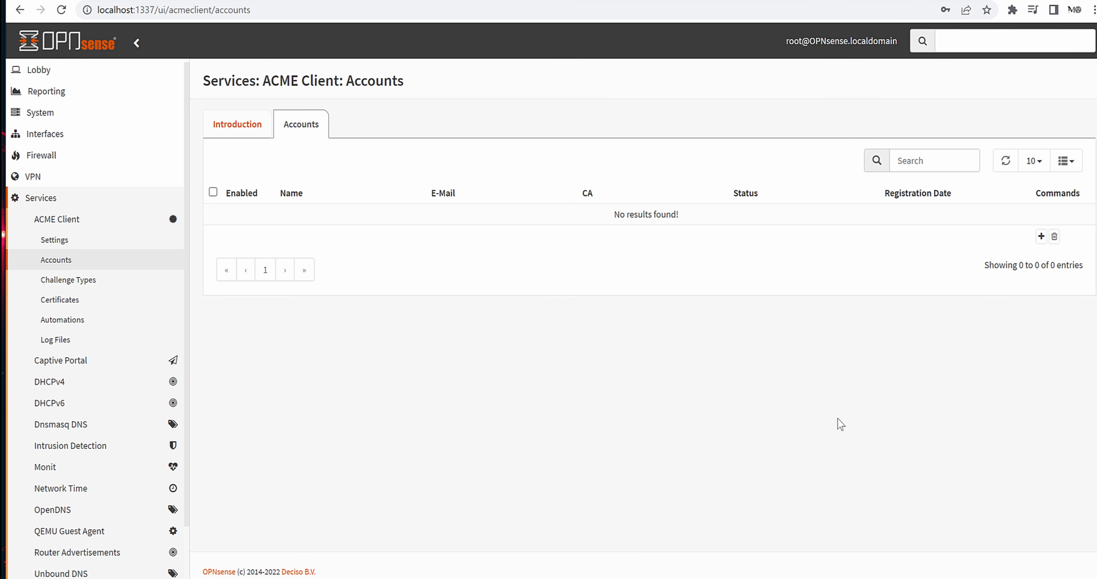
left_click(1040, 236)
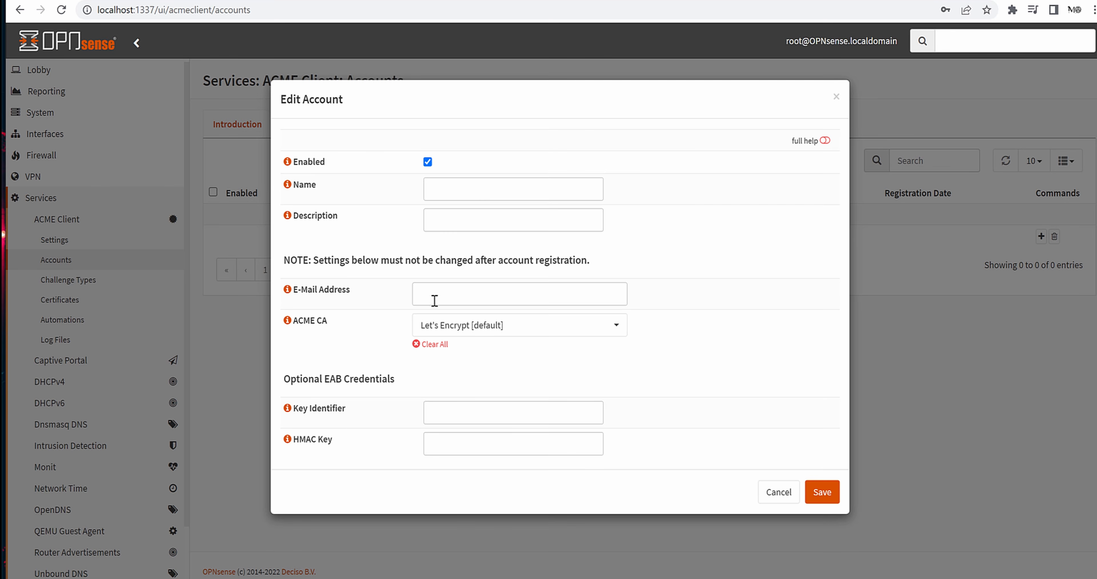
left_click(475, 188)
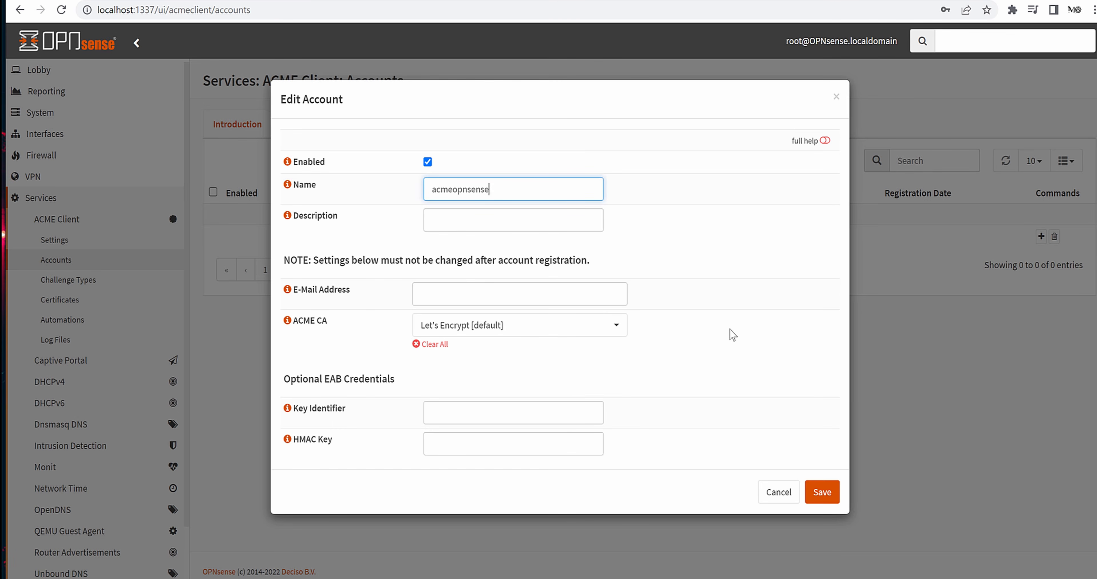
key("Tab")
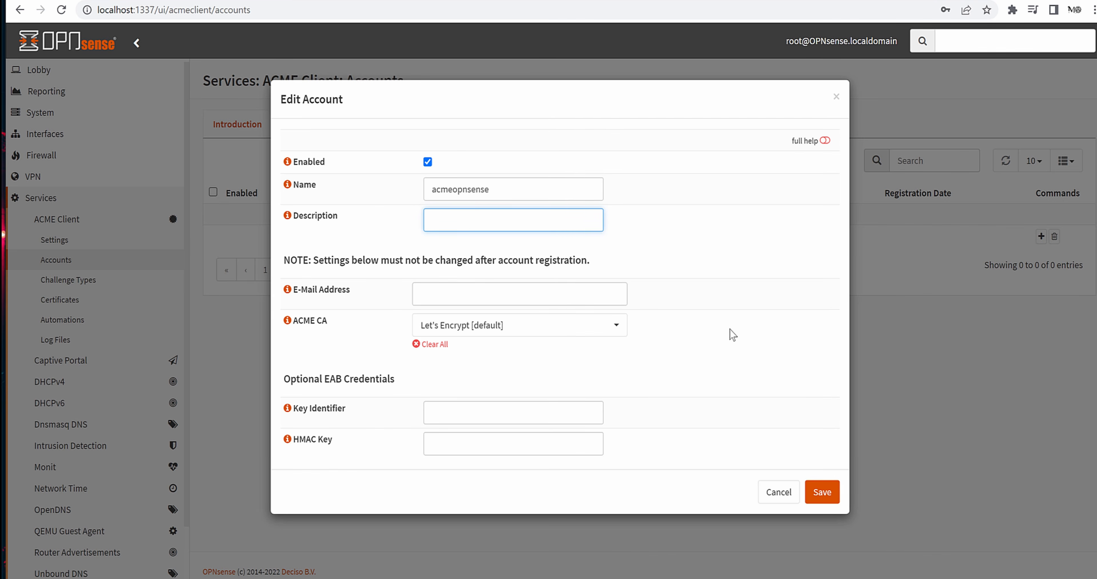
double_click(490, 187)
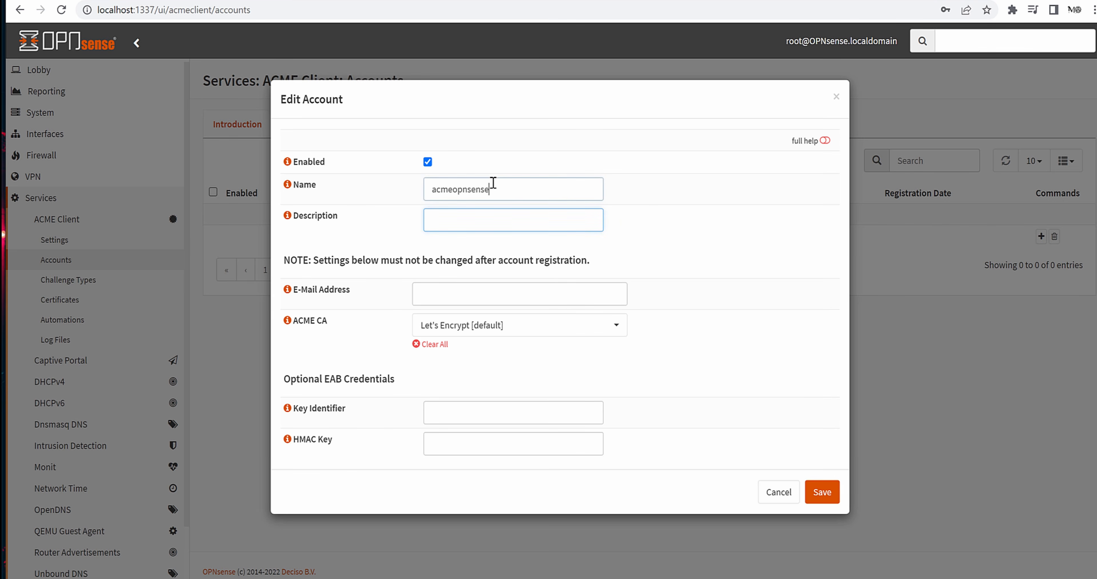
key("ctrl+c")
left_click(509, 225)
key("ctrl+v")
- Fill in the contact e-mail address, keep Let's Encrypt, and save the account
left_click(521, 298)
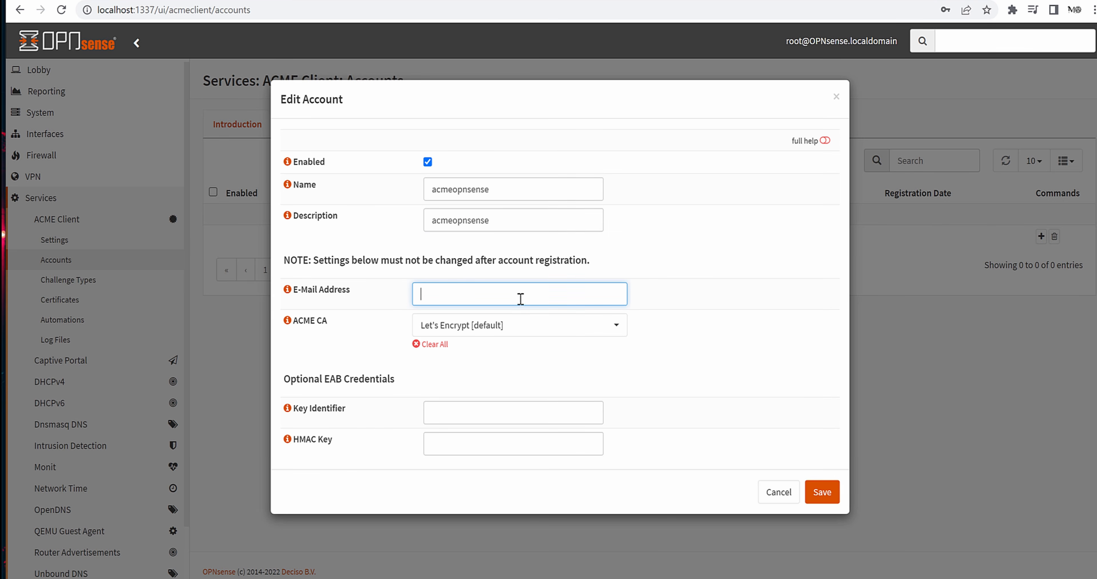
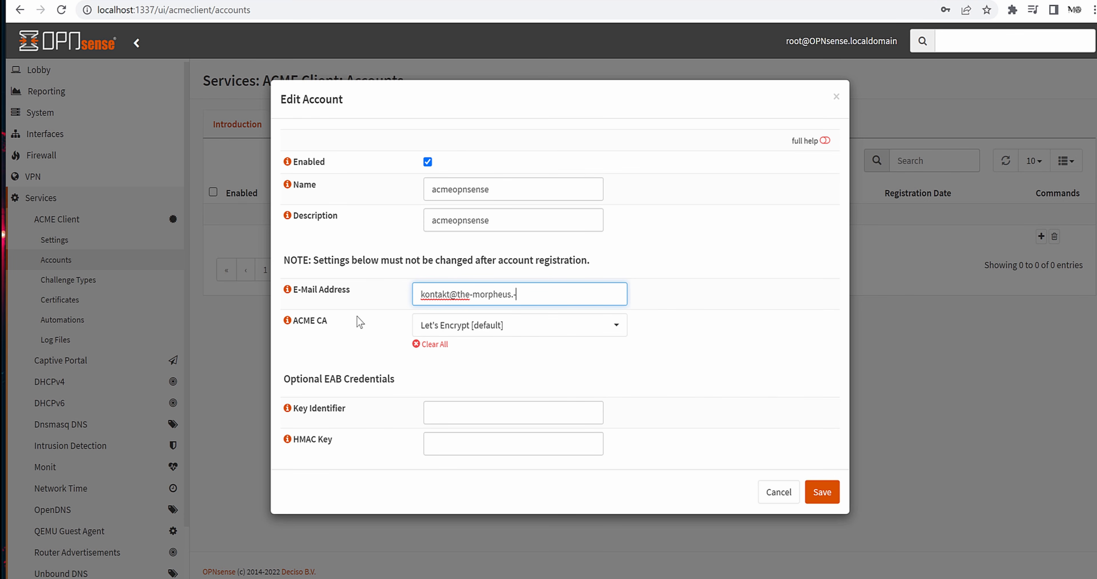
left_click_drag(549, 294, 421, 293)
left_click(707, 357)
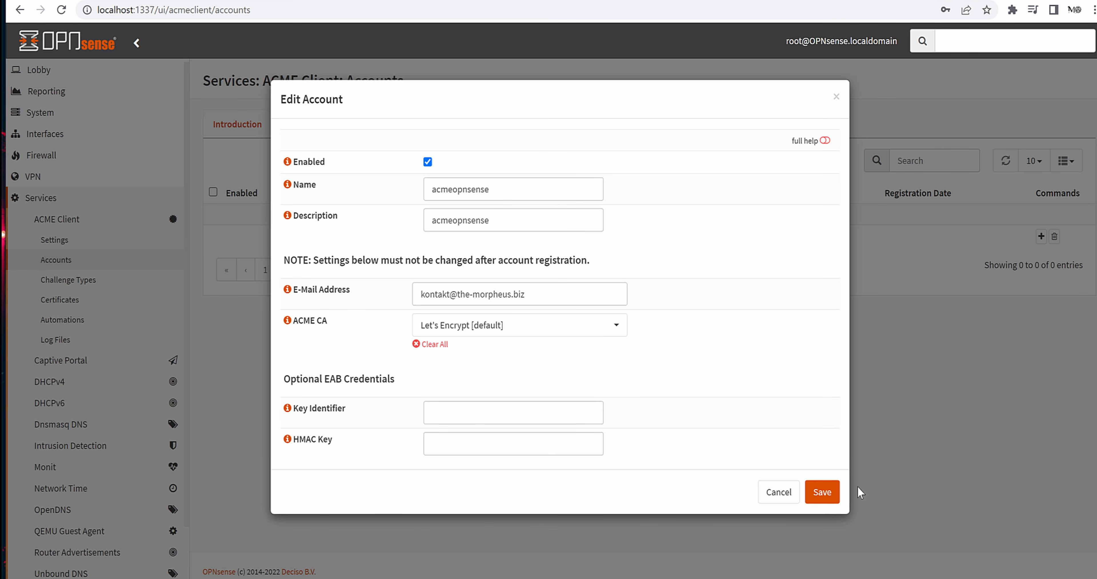
left_click(824, 494)
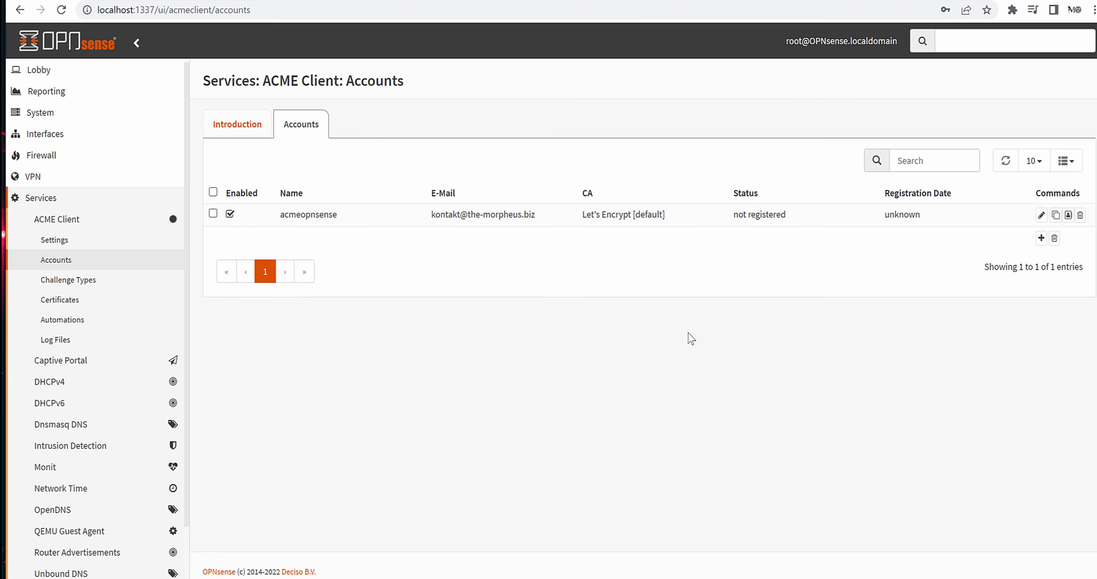
- Read the TLS-ALPN and DNS-01 challenge descriptions, then show the empty Challenge Types list
left_click(101, 288)
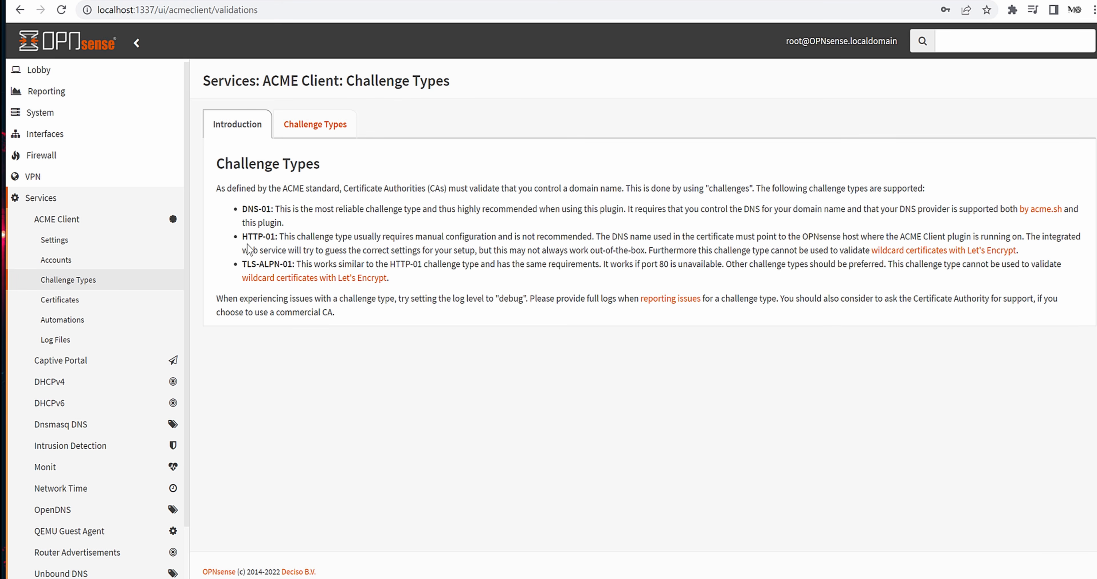
left_click_drag(242, 236, 342, 269)
left_click(495, 284)
left_click_drag(247, 209, 305, 223)
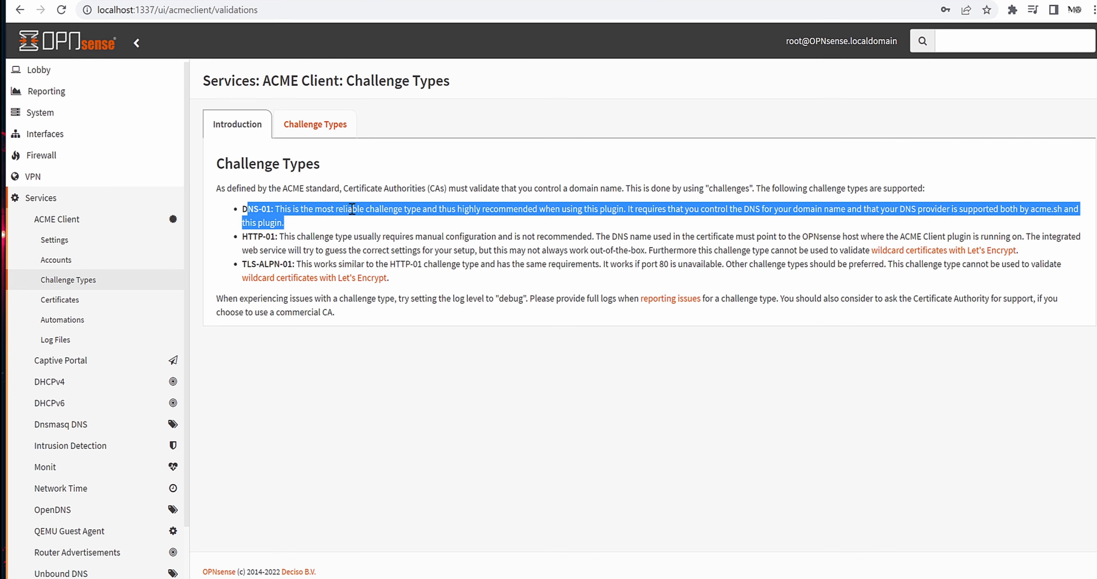
left_click(303, 215)
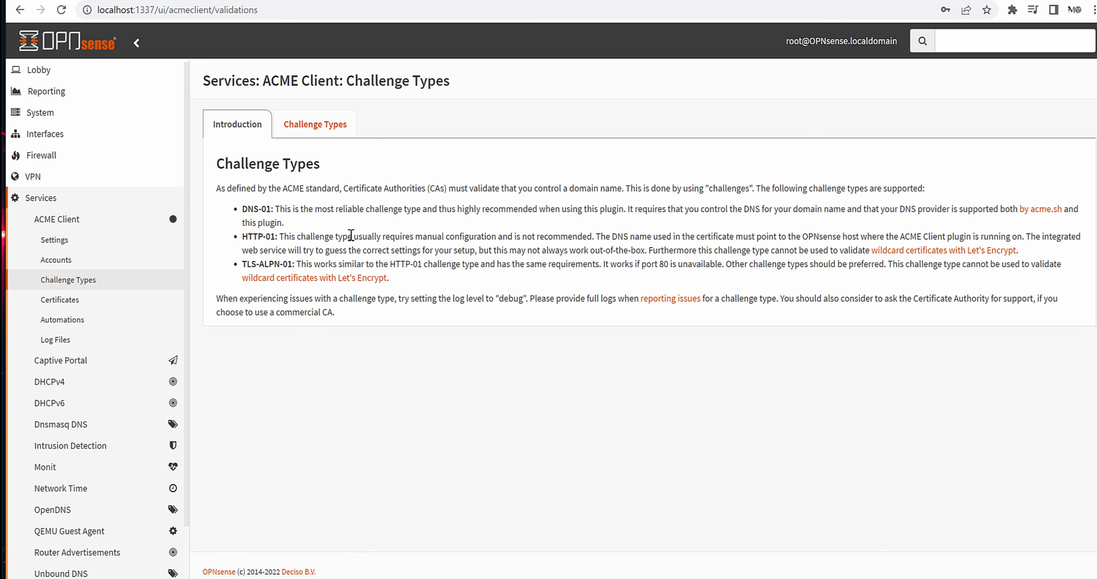
left_click_drag(272, 209, 242, 216)
left_click(345, 250)
left_click(320, 129)
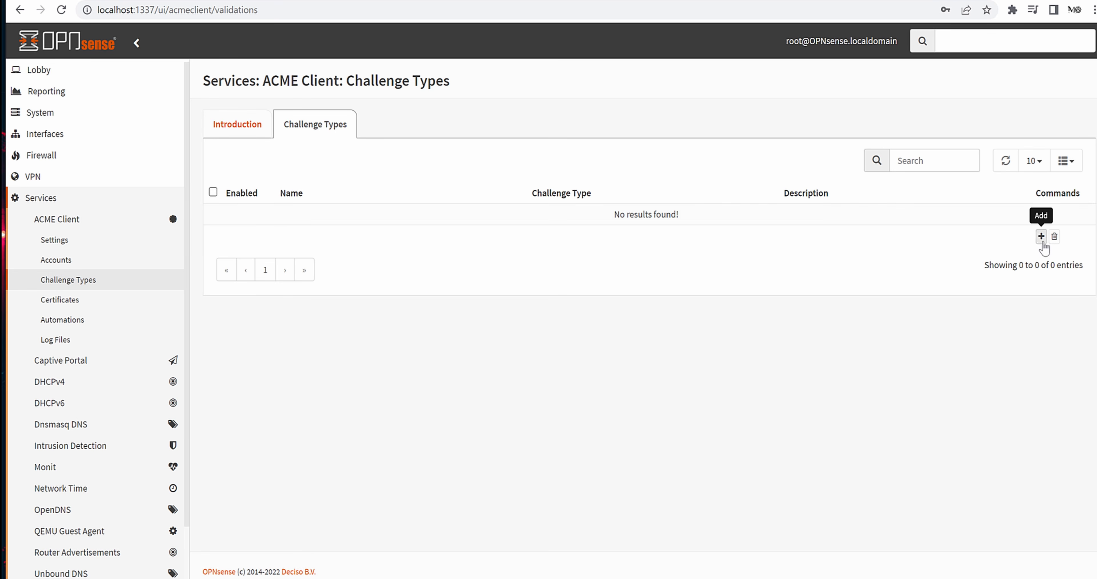
- Start a new challenge type named opnsensechallenge, reusing the name as its description
left_click(1041, 236)
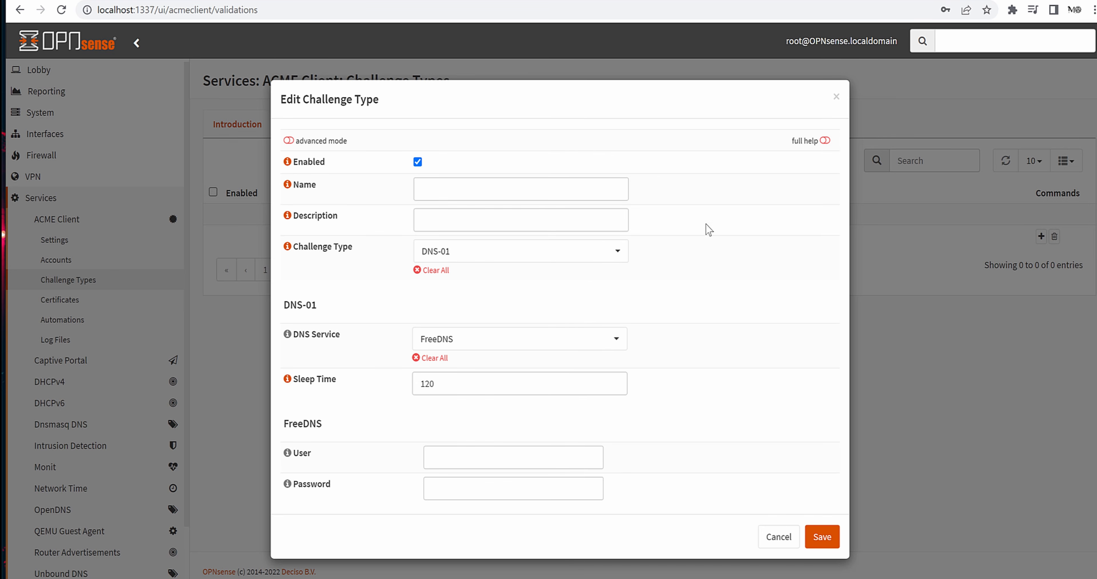
left_click(521, 181)
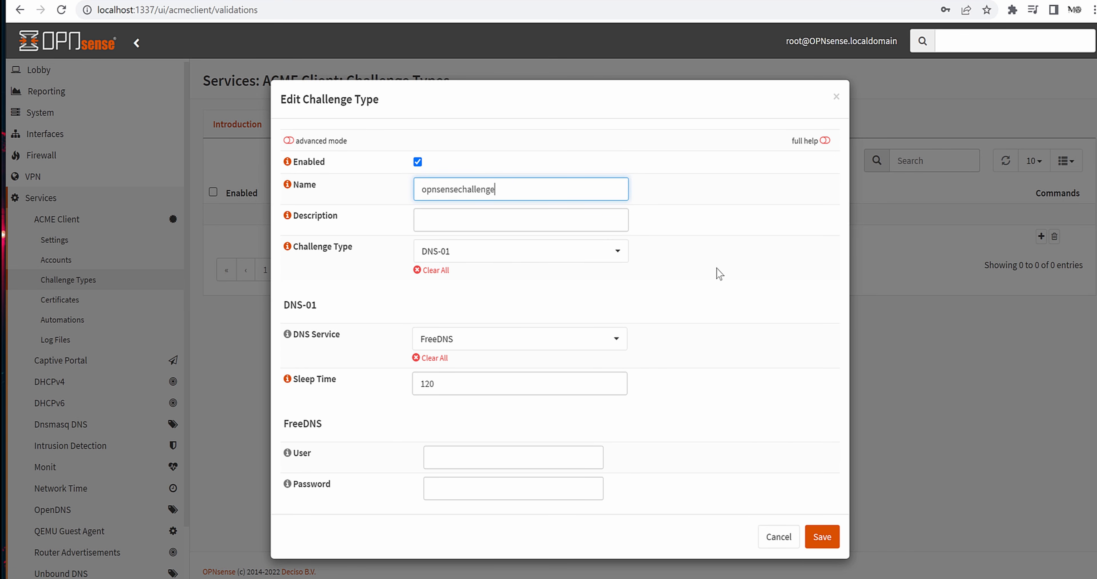
key("Tab")
left_click(527, 195)
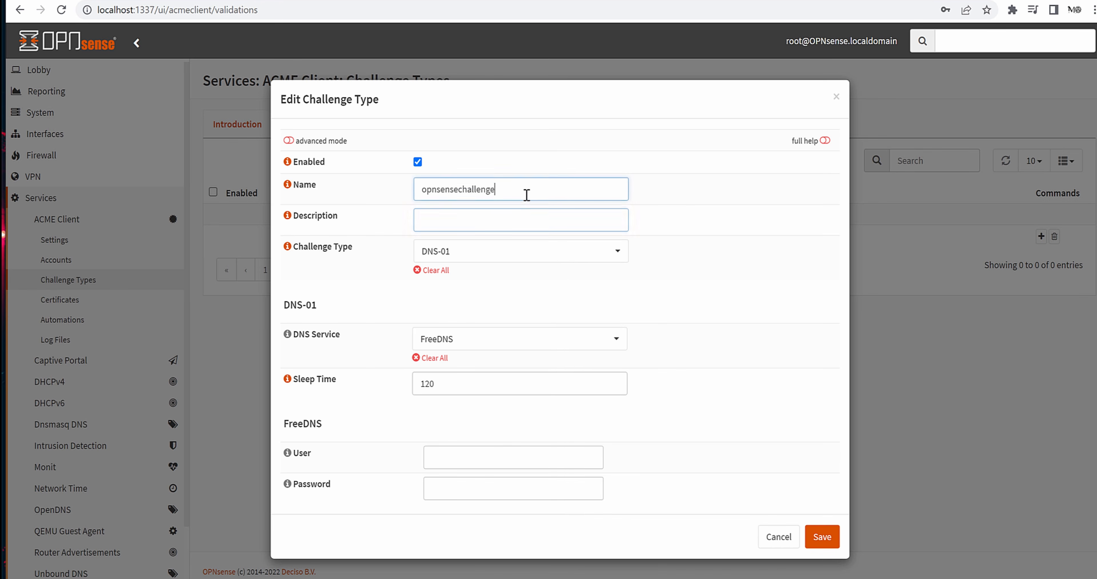
key("ctrl+a")
key("ctrl+c")
left_click(526, 222)
key("ctrl+v")
- Choose DNS-01 as the challenge type with Hetzner as the DNS service
left_click(535, 252)
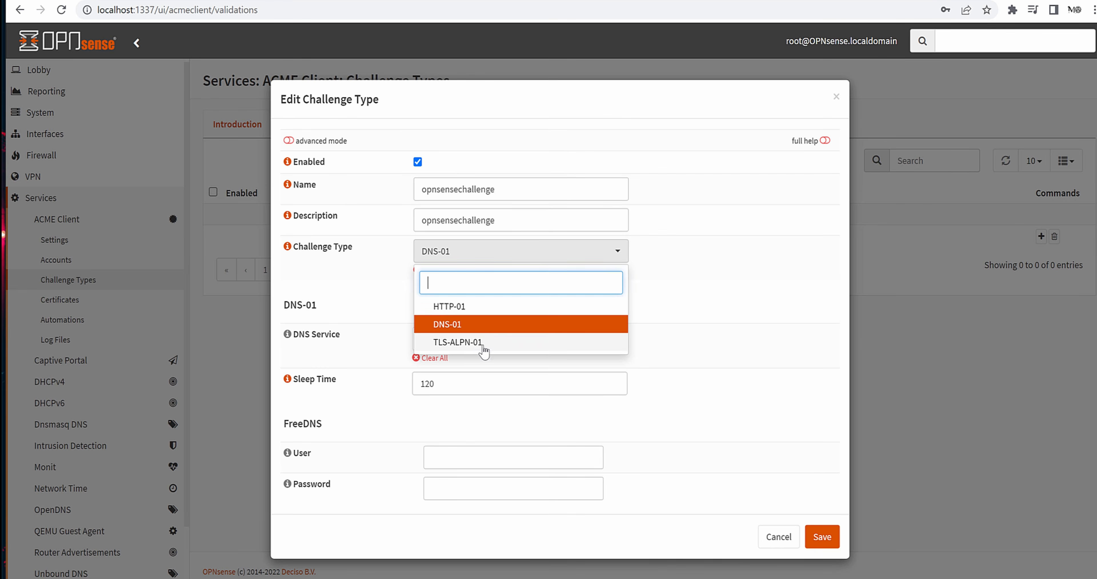
left_click(567, 319)
left_click(515, 342)
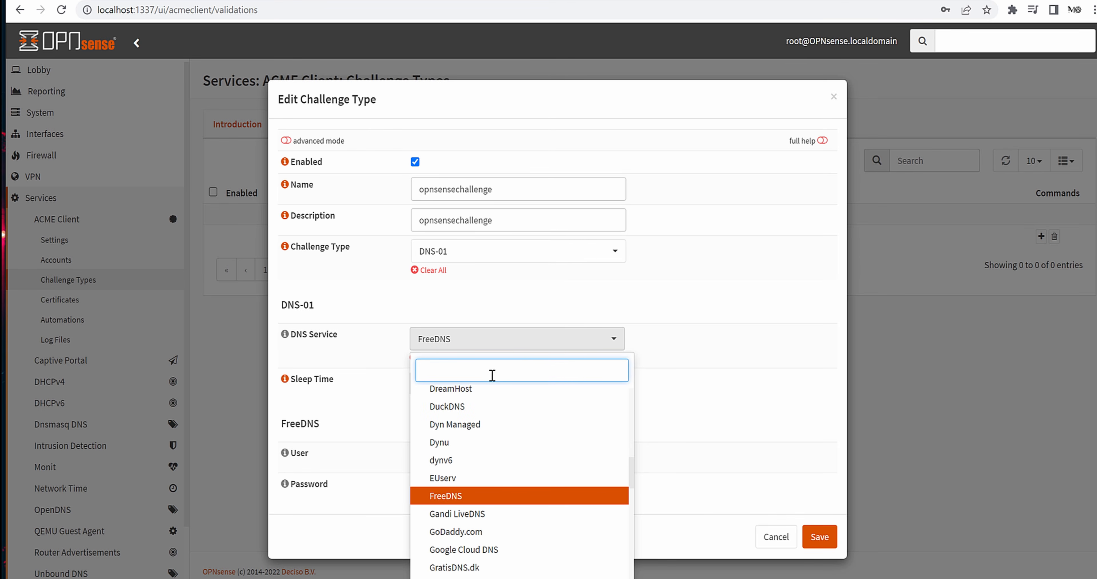
type("he")
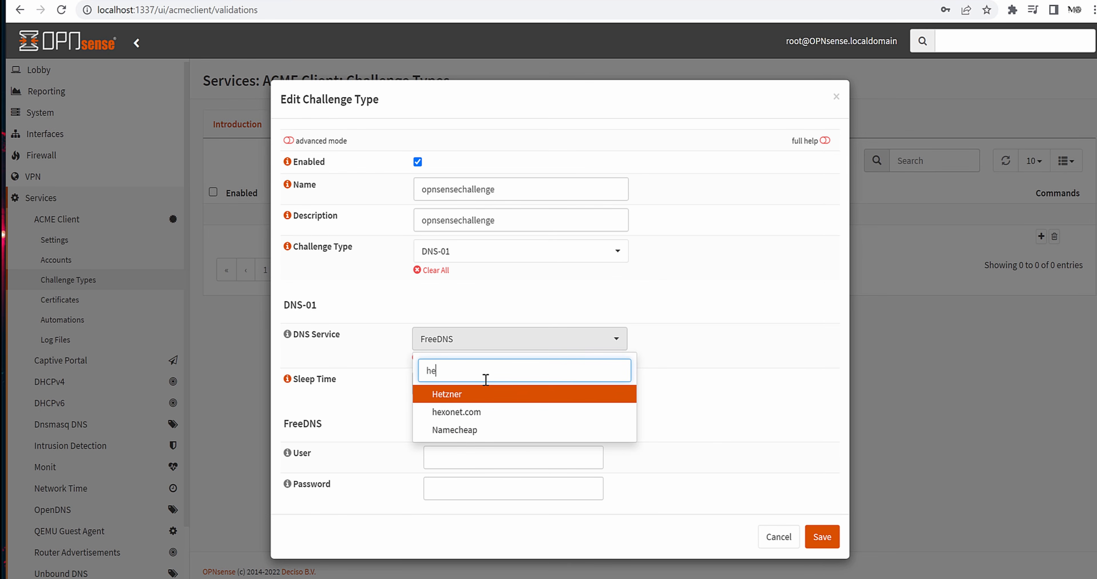
left_click(478, 395)
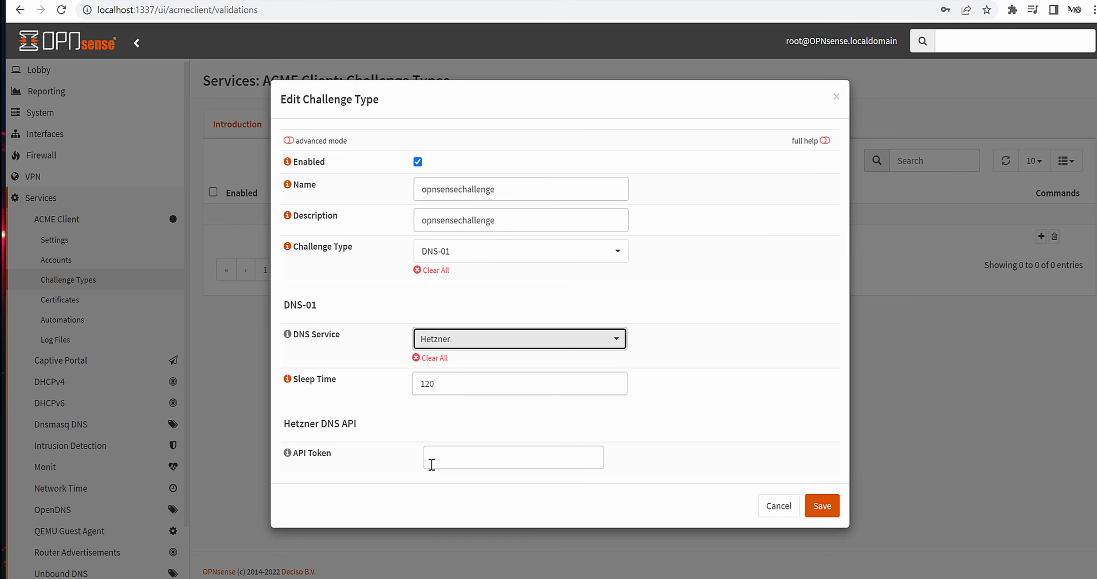
- Check the Hetzner access tokens tab and leave the API Token field cleared and empty
left_click(498, 451)
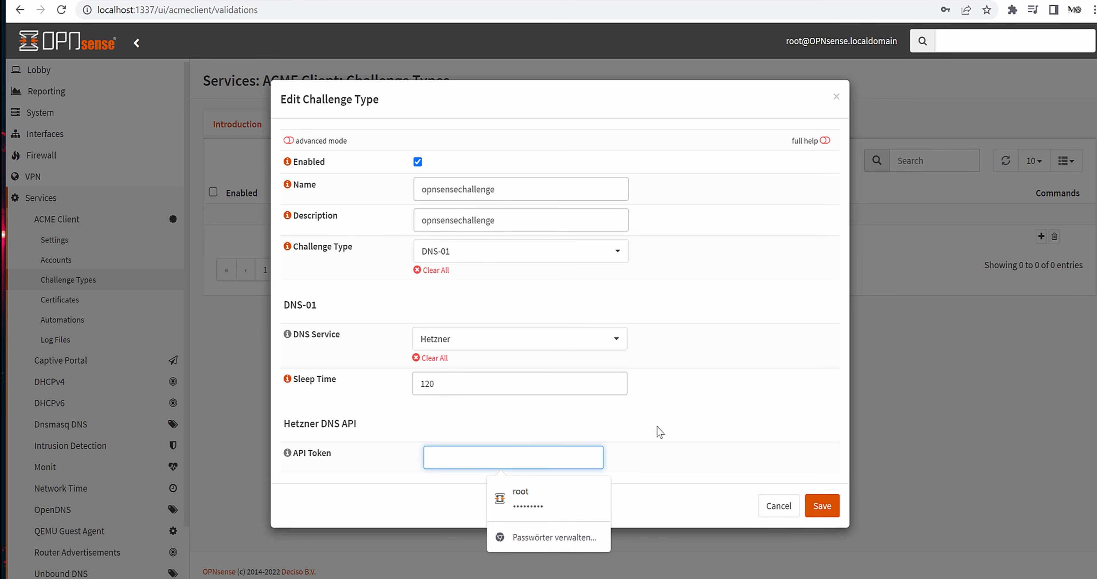
key("Escape")
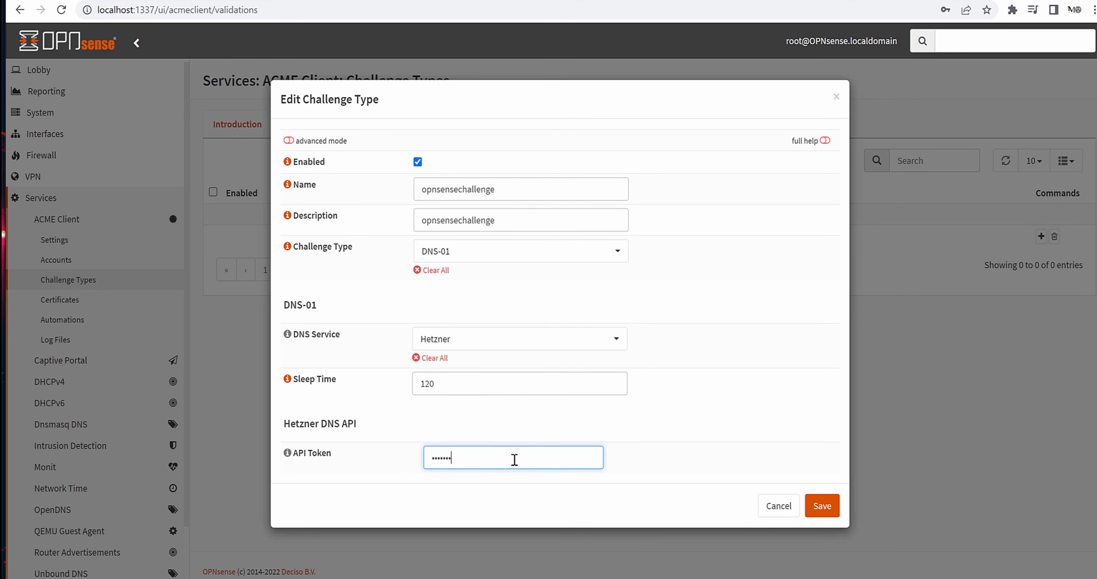
left_click(514, 459)
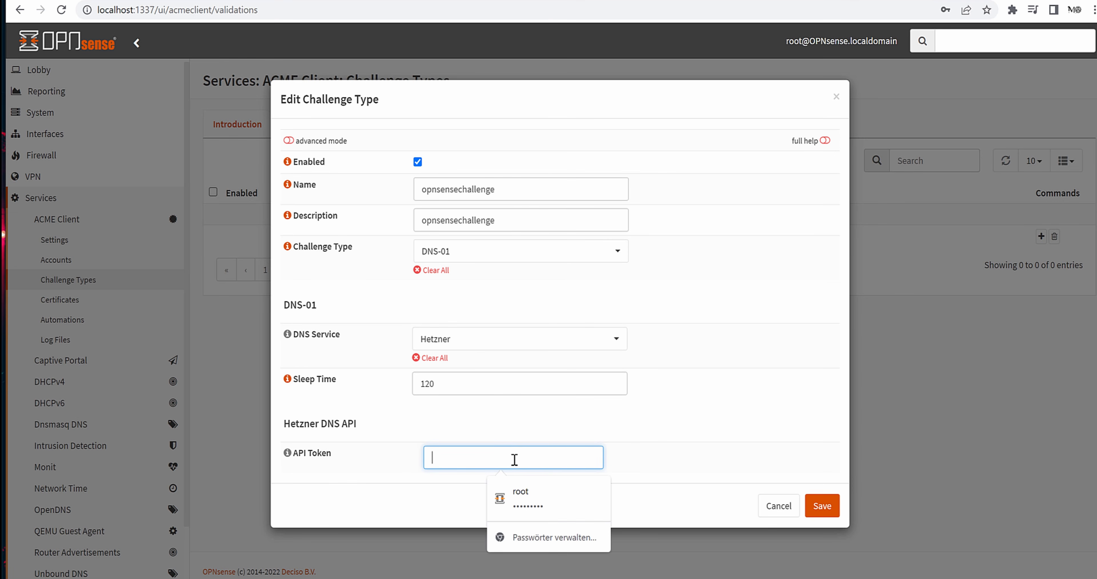
left_click(496, 422)
key("ctrl+Tab")
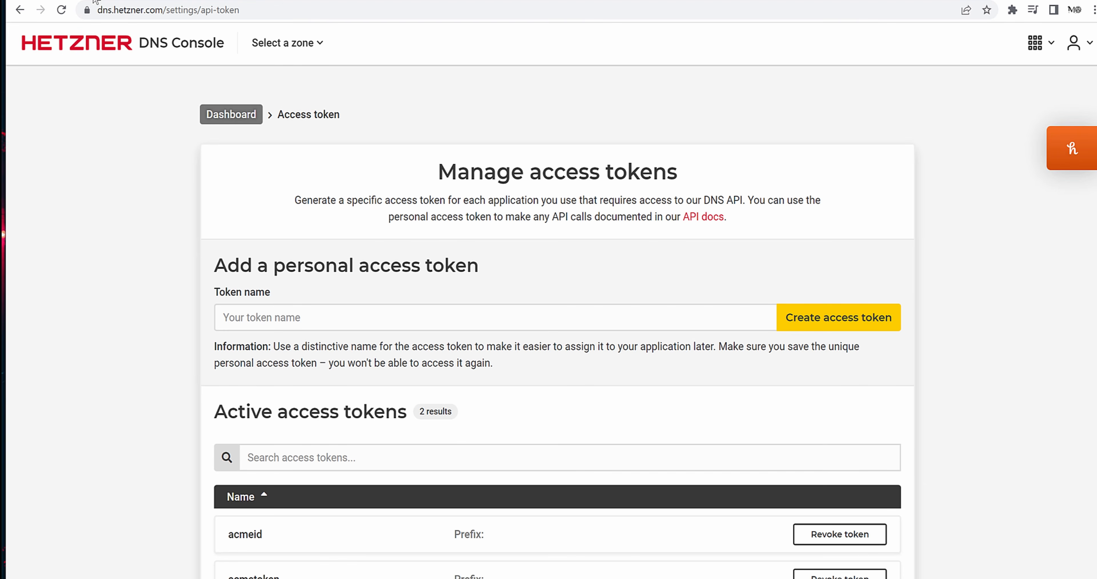
key("ctrl+Tab")
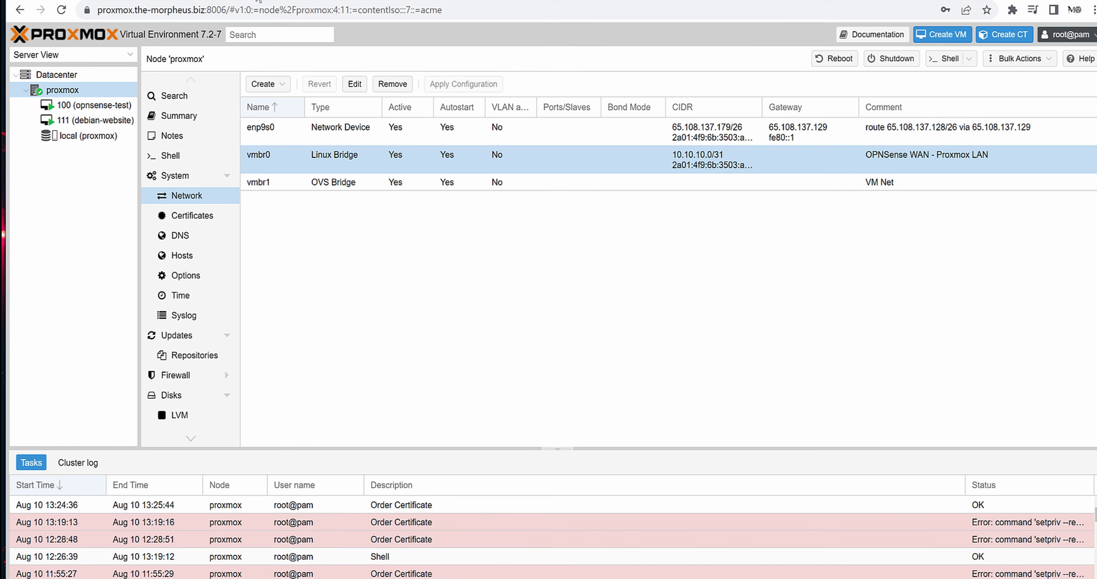
key("ctrl+Tab")
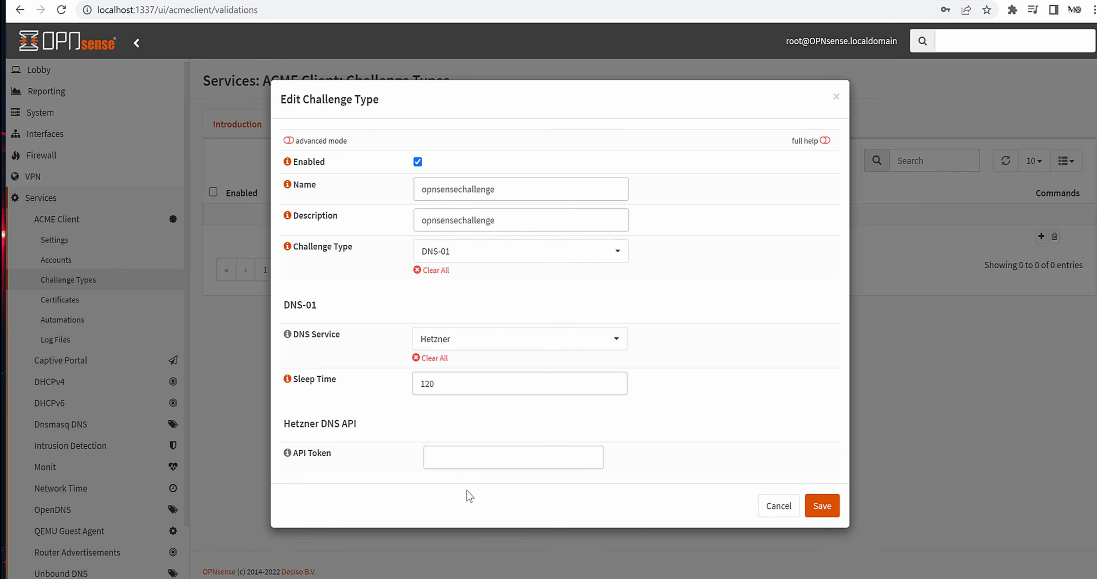
left_click(434, 461)
type("••••")
key("ctrl+a")
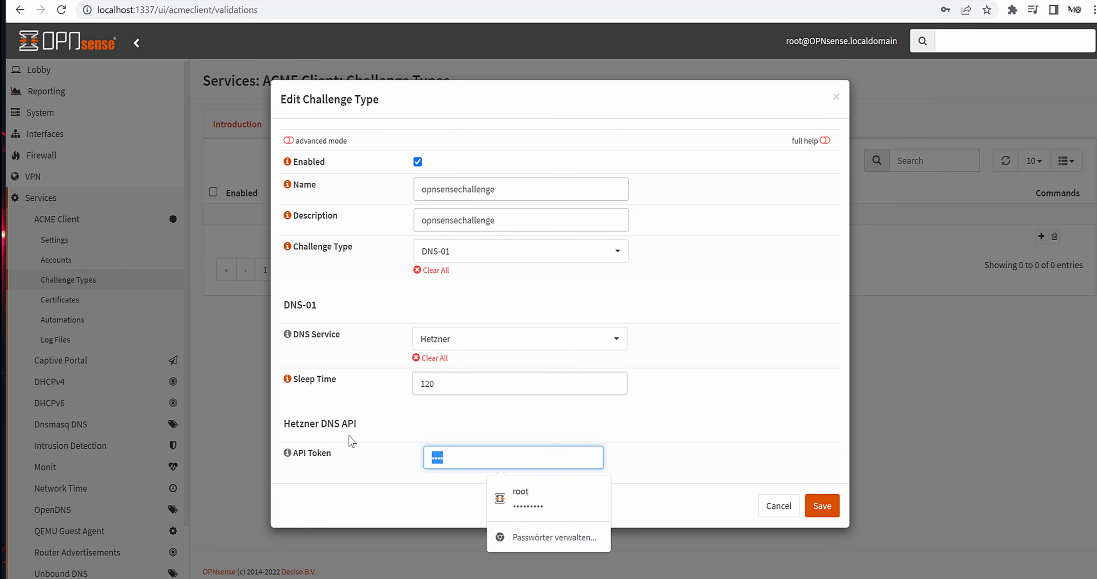
key("BackSpace")
left_click(530, 419)
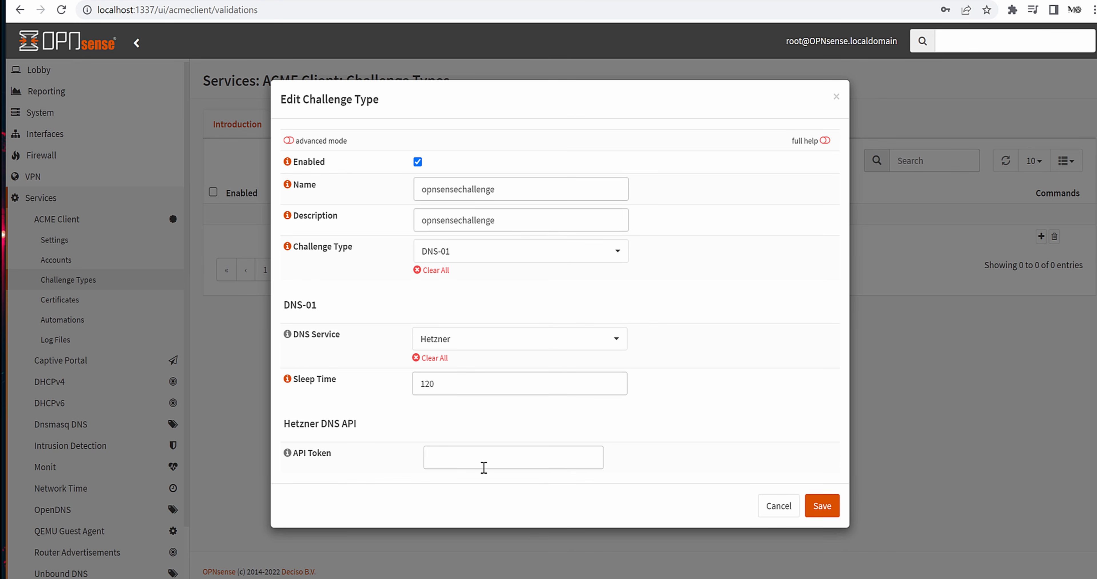
- Create a Hetzner DNS access token named 'opnsense' and copy it to the clipboard
left_click(426, 1)
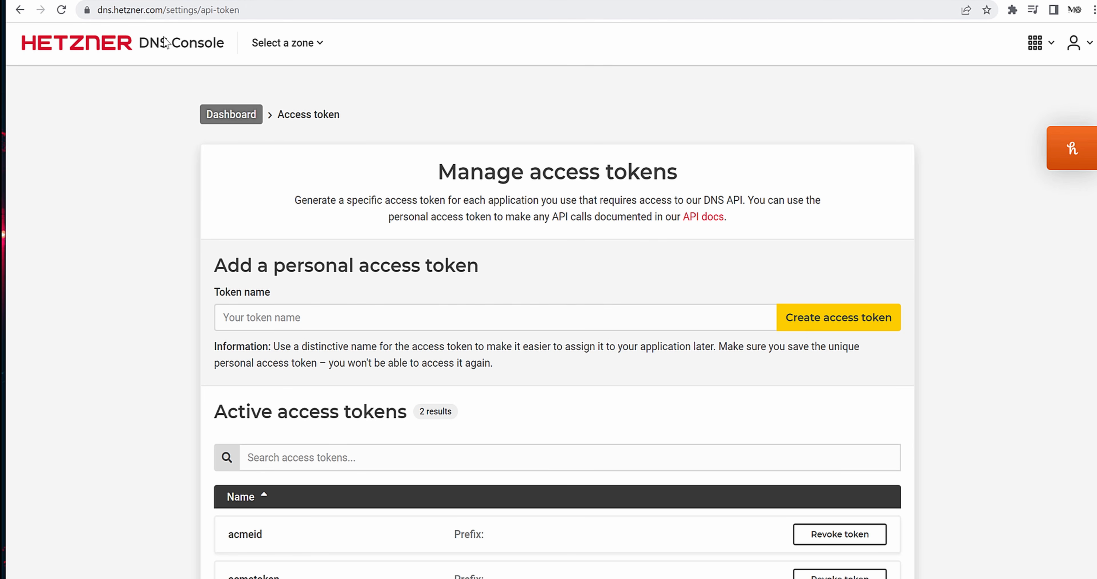
scroll(477, 308, "down", 2)
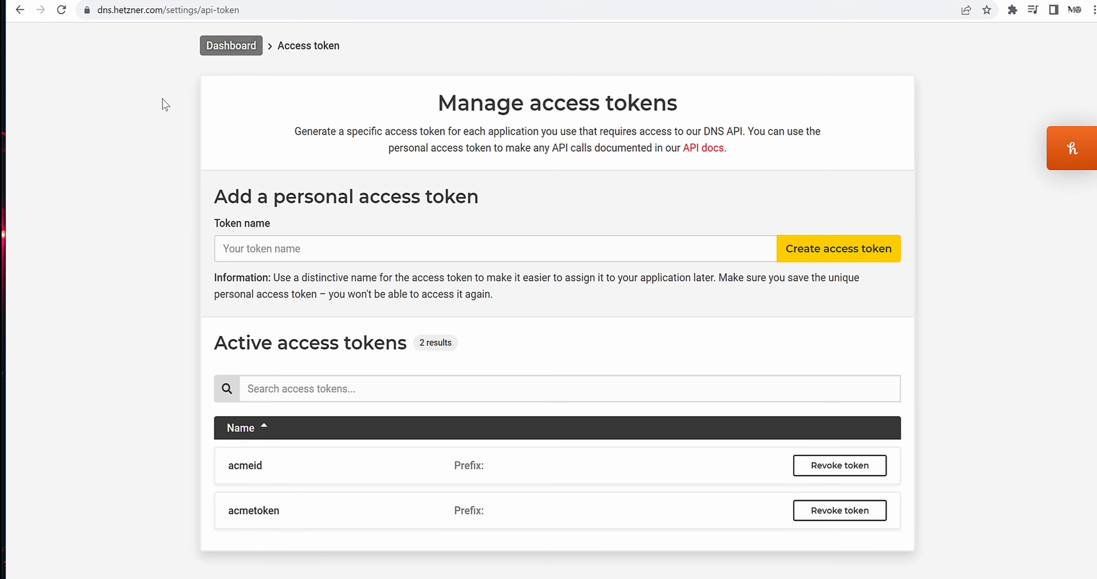
left_click(320, 249)
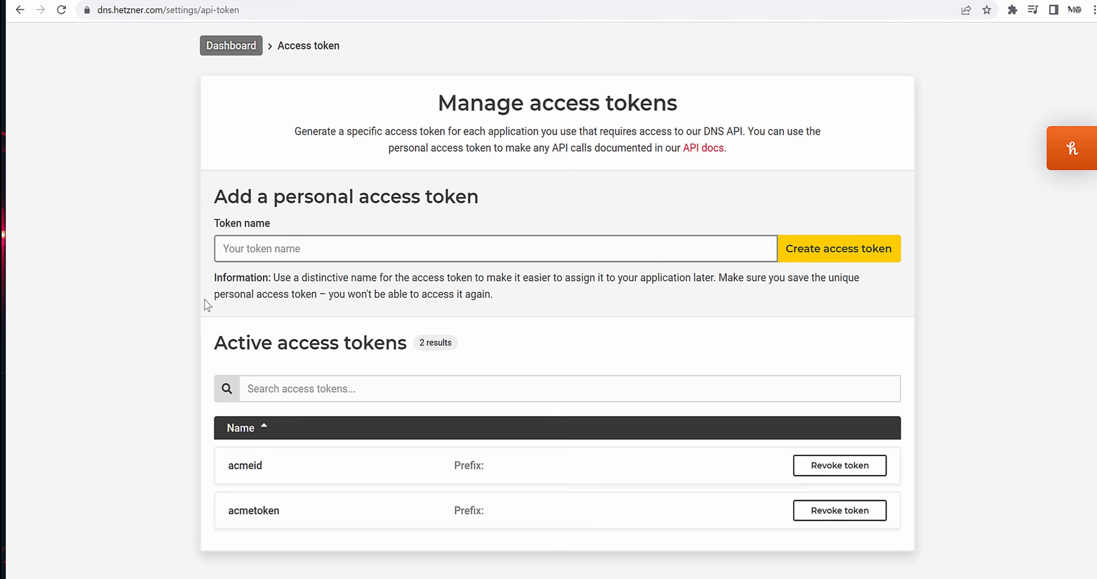
type("opnsense")
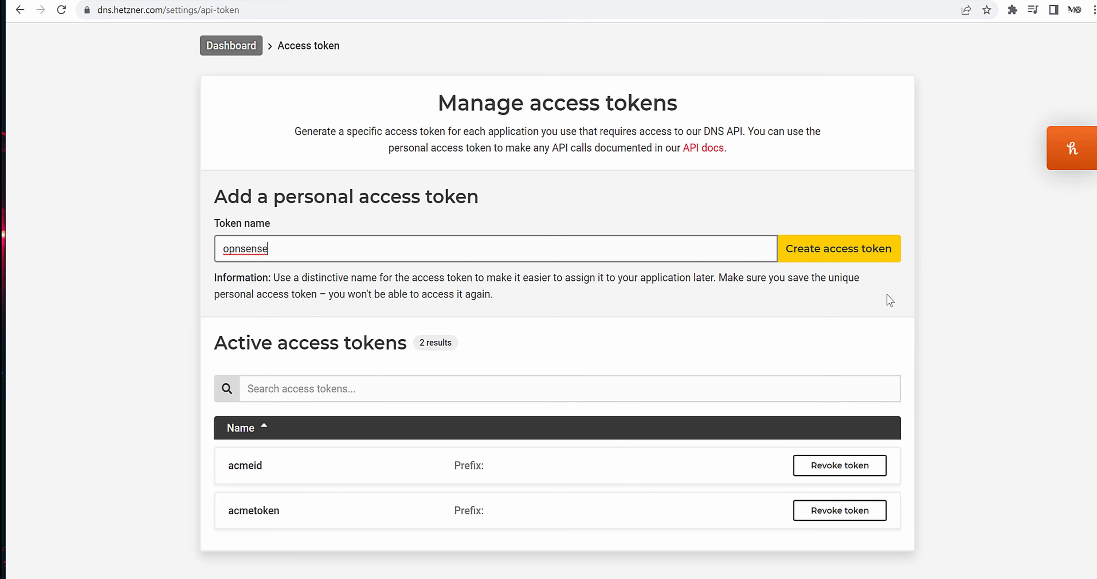
left_click(835, 254)
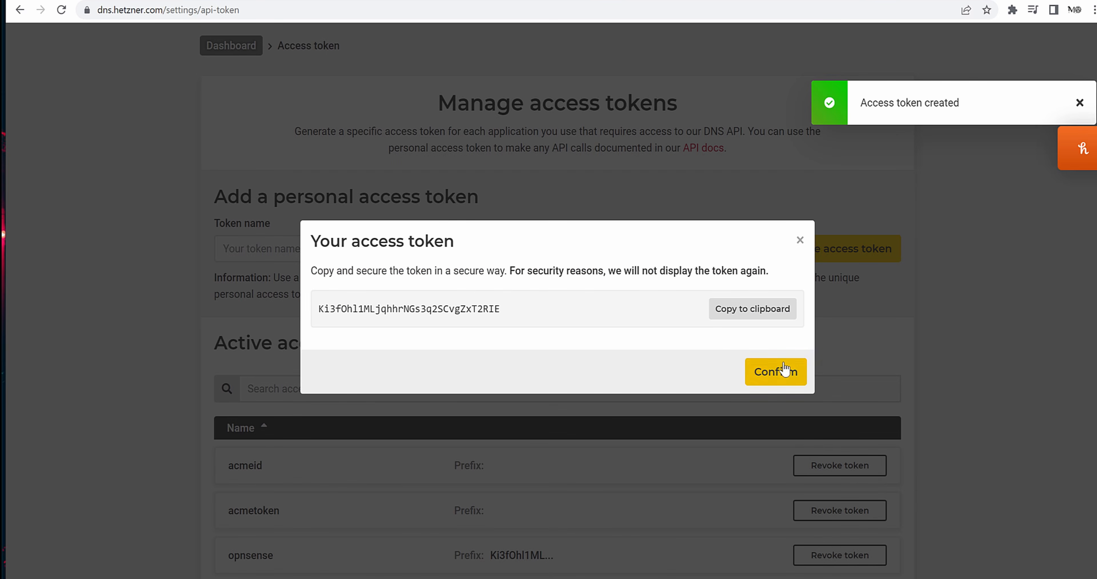
left_click(732, 311)
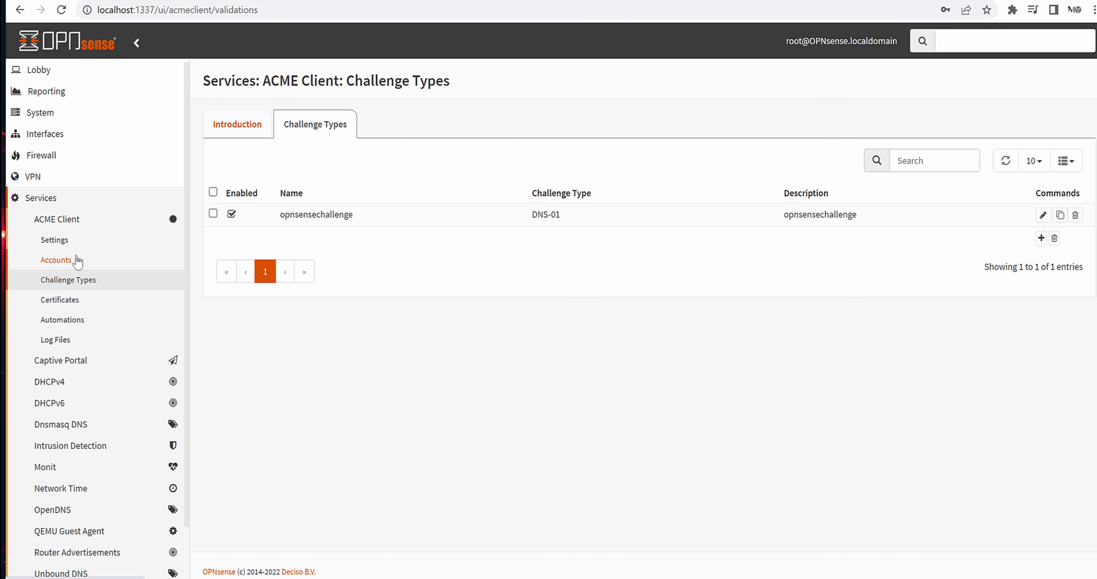
- Go from ACME Client Settings via the Quick Start Guide's certificates link to the empty Certificates list
left_click(58, 235)
left_click(57, 219)
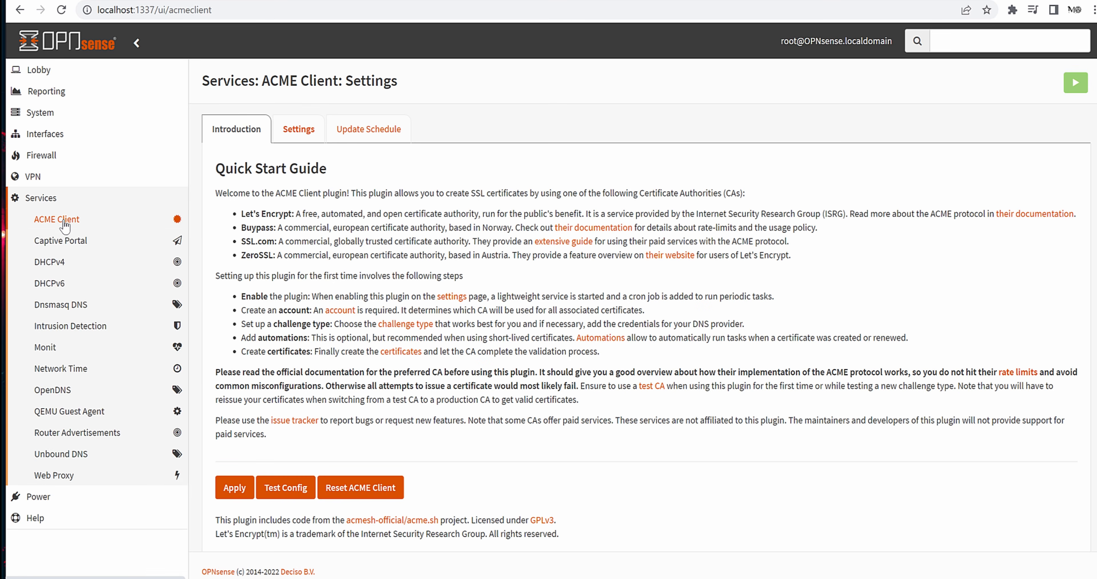
left_click(58, 220)
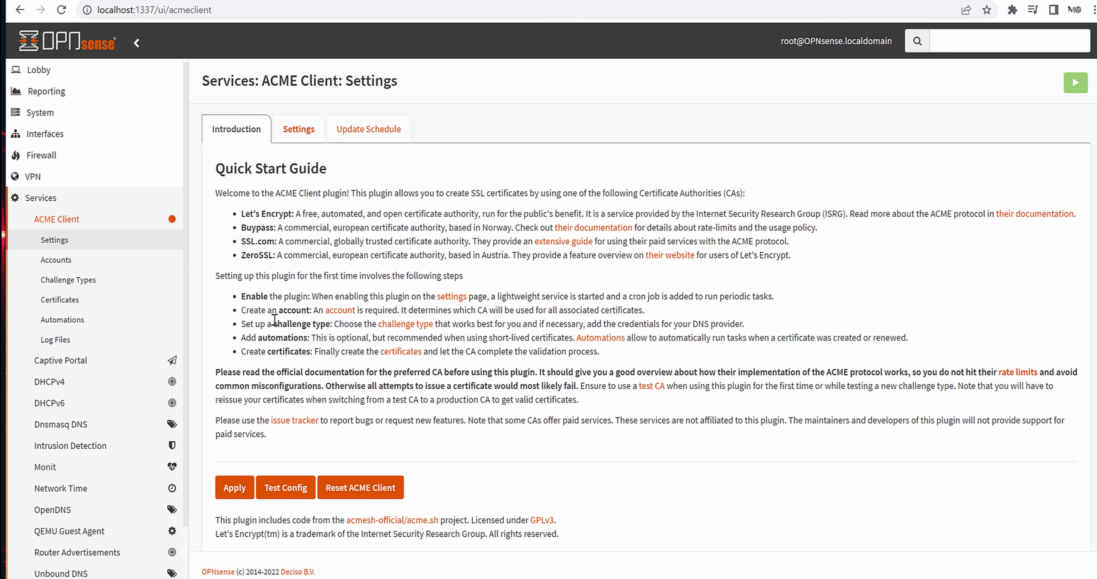
left_click(246, 337)
left_click_drag(241, 338, 353, 338)
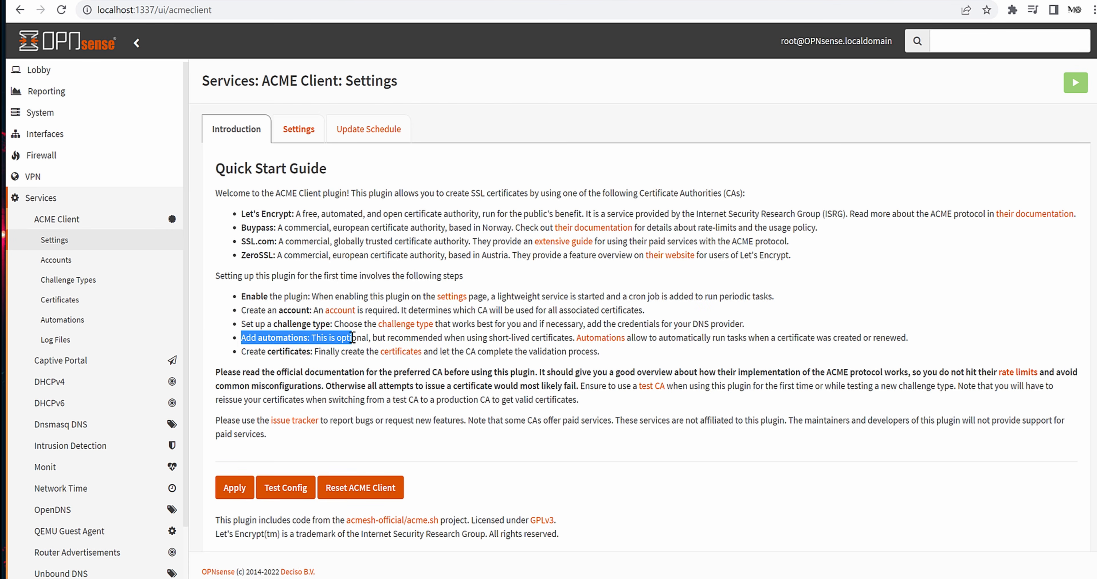
left_click(569, 394)
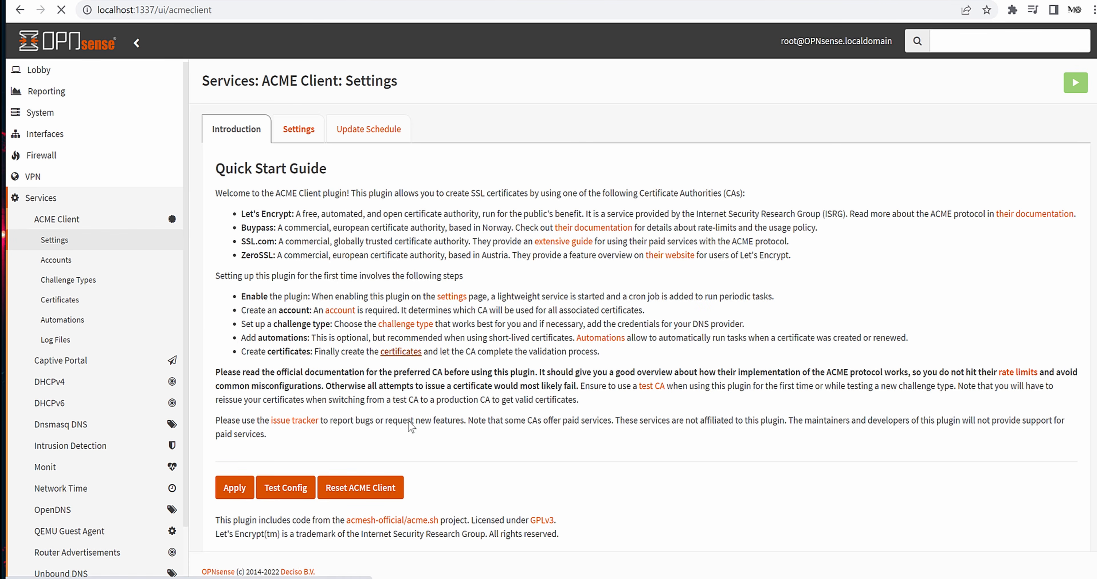
left_click(407, 352)
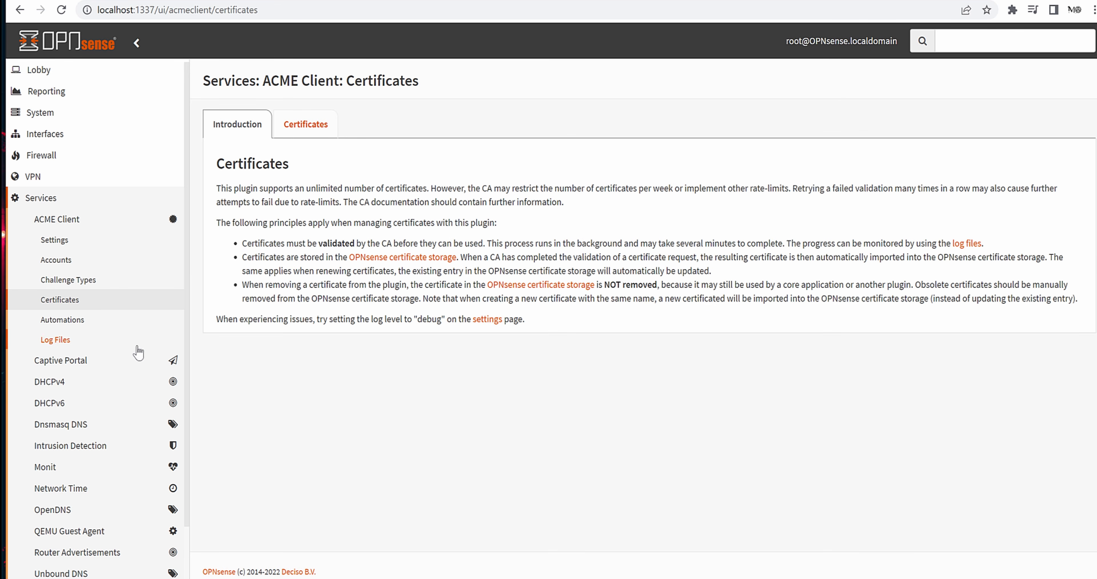
left_click(305, 126)
left_click(237, 125)
left_click(309, 129)
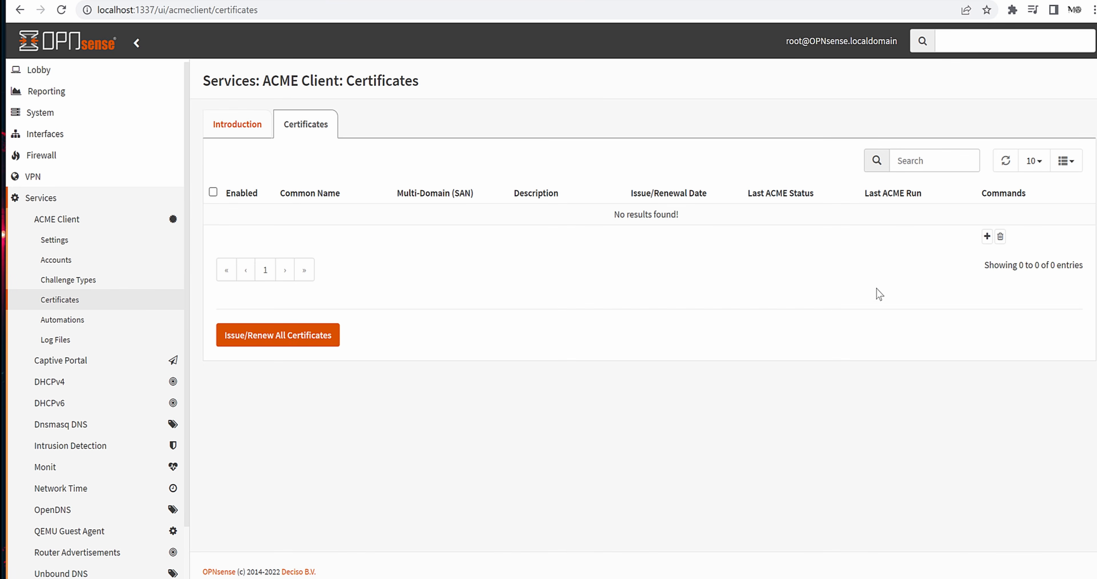
- Start a new certificate with full help shown and enter 'opnsense' in the Common Name
left_click(987, 236)
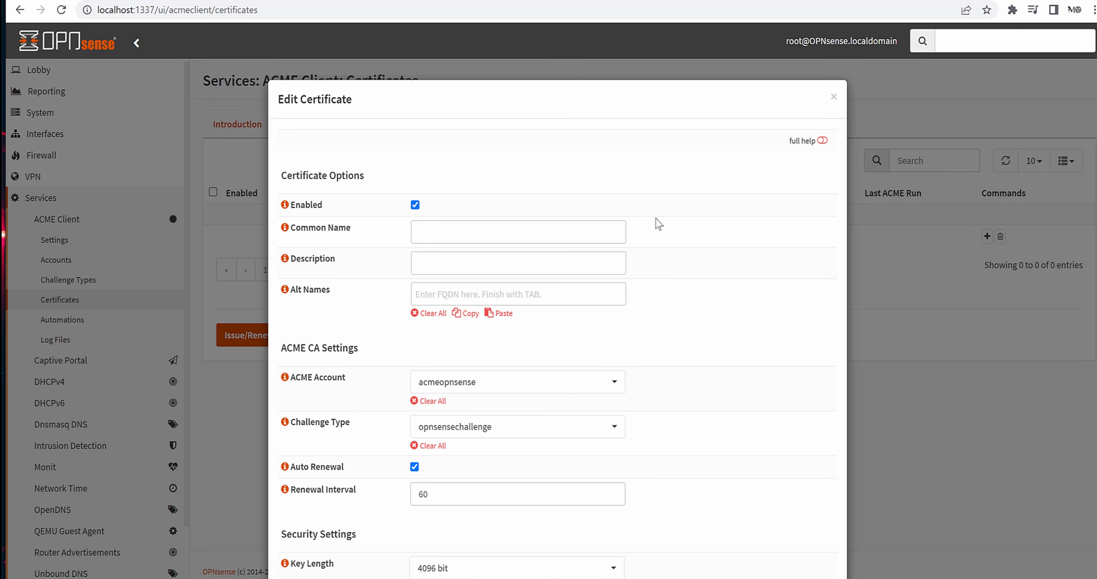
scroll(613, 210, "down", 2)
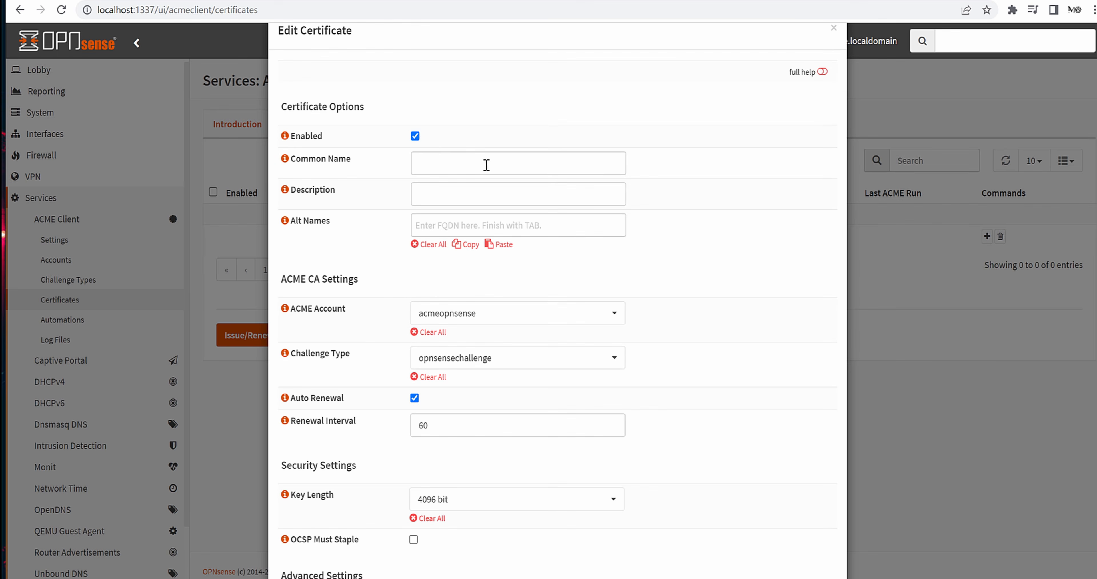
scroll(648, 238, "down", 2)
scroll(652, 298, "down", 2)
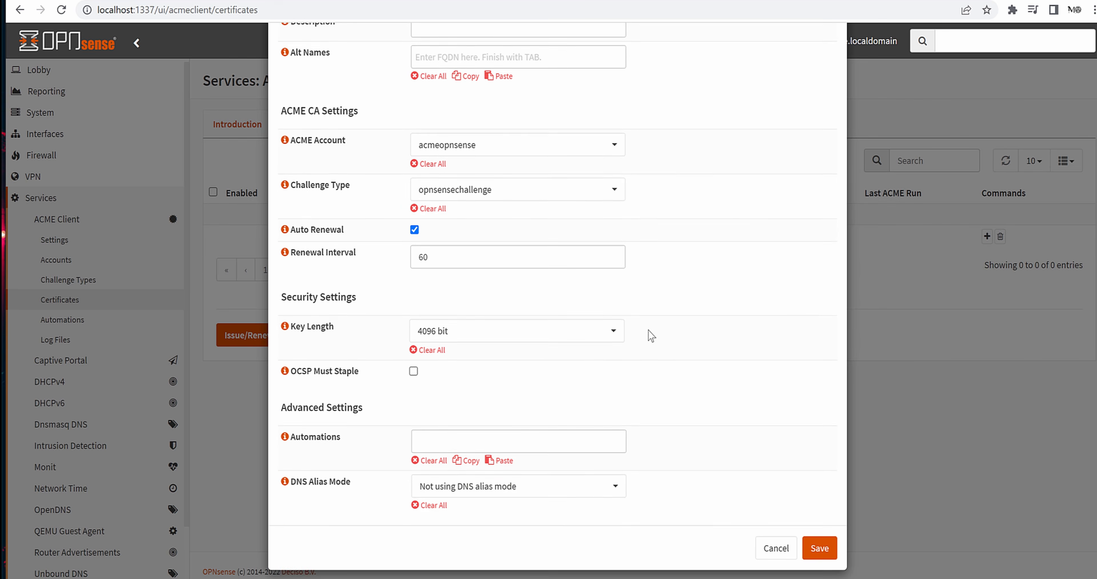
scroll(649, 335, "up", 5)
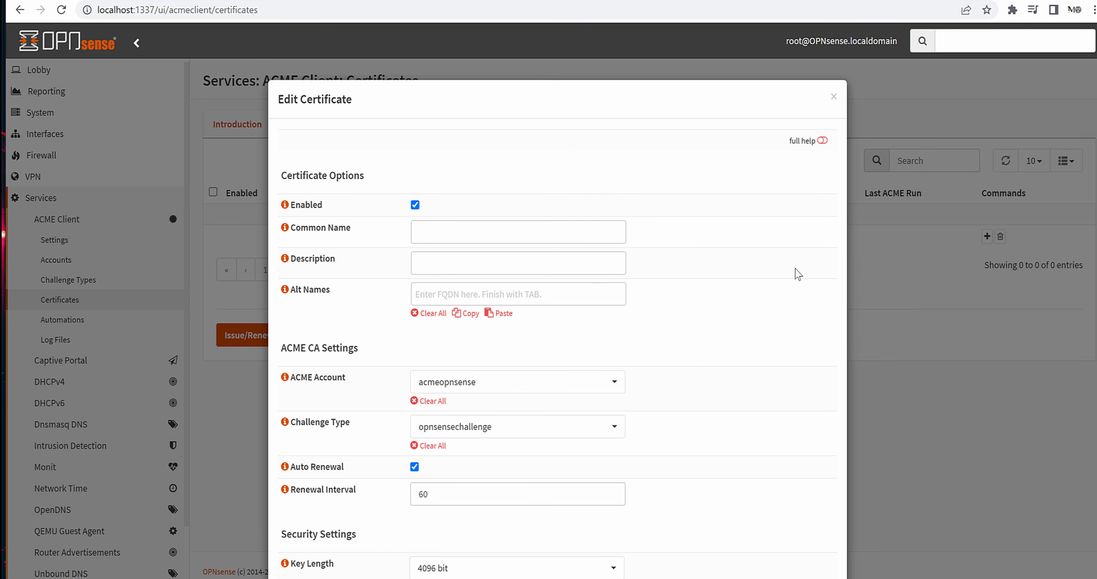
left_click(823, 141)
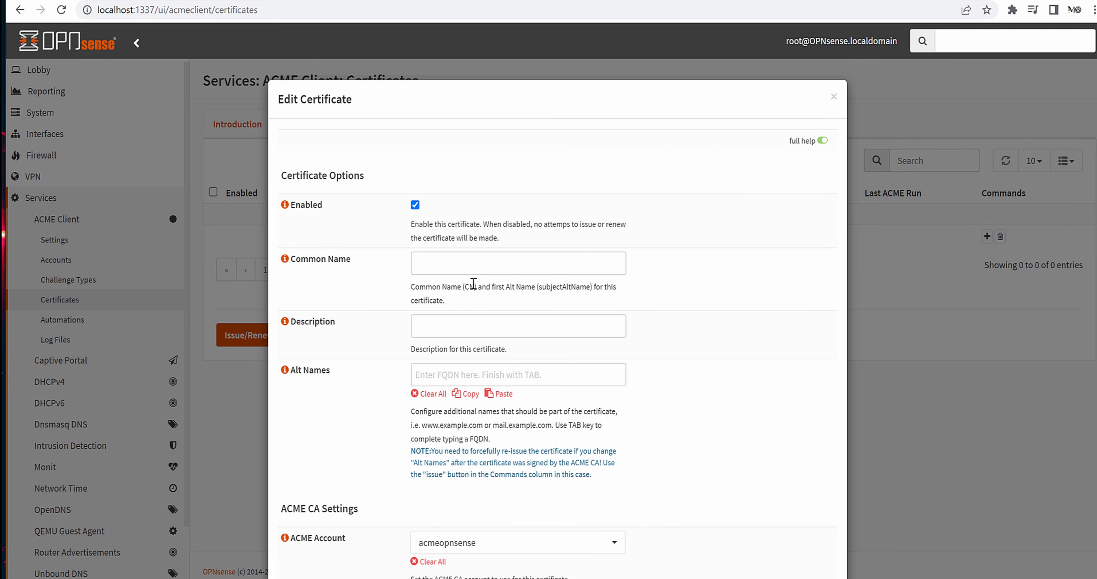
left_click(546, 263)
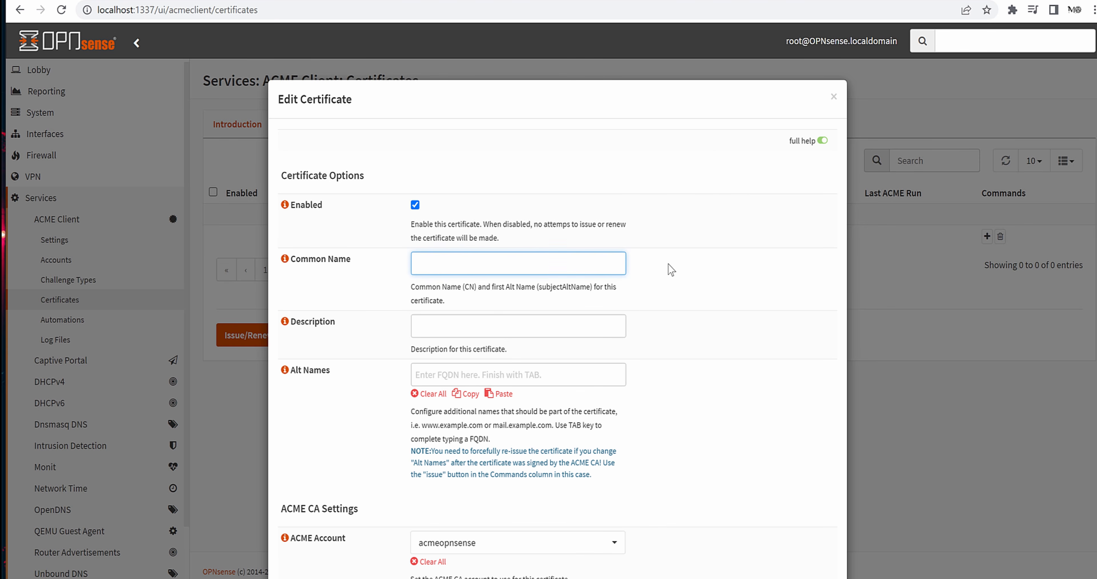
type("opnsense.the-morpheus.biz")
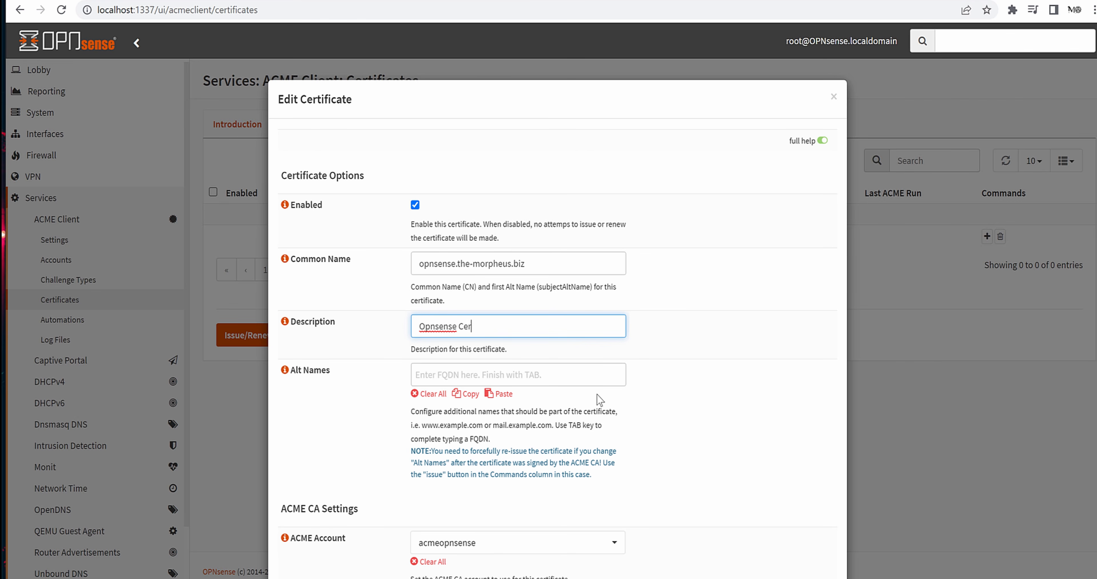
type("t")
key("Tab")
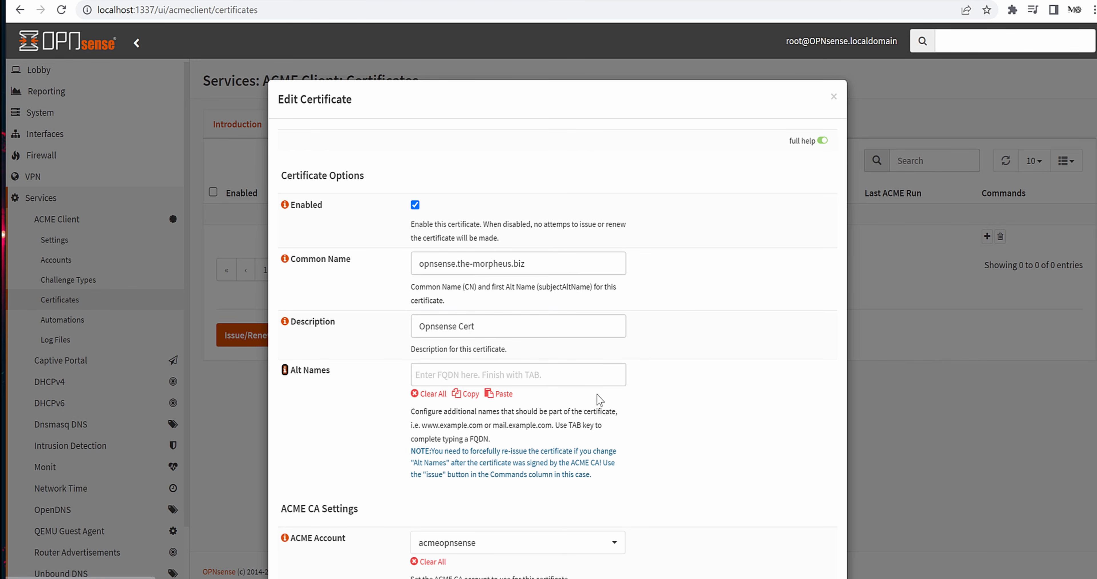
- Enable auto renewal and keep the 60-day renewal interval, noting its 60-day maximum
left_click(673, 425)
scroll(673, 424, "down", 3)
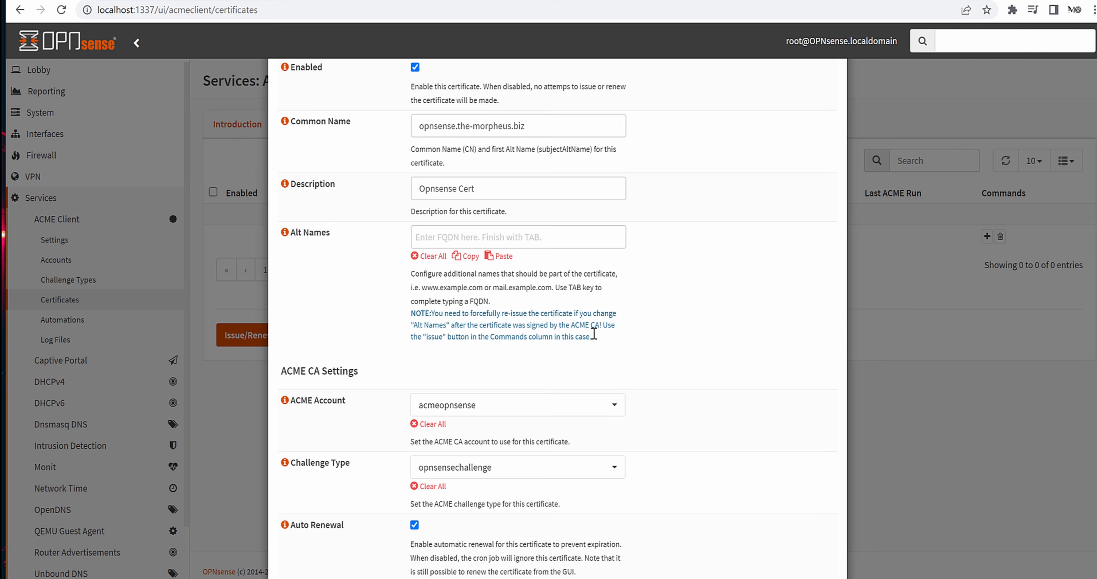
scroll(583, 334, "down", 2)
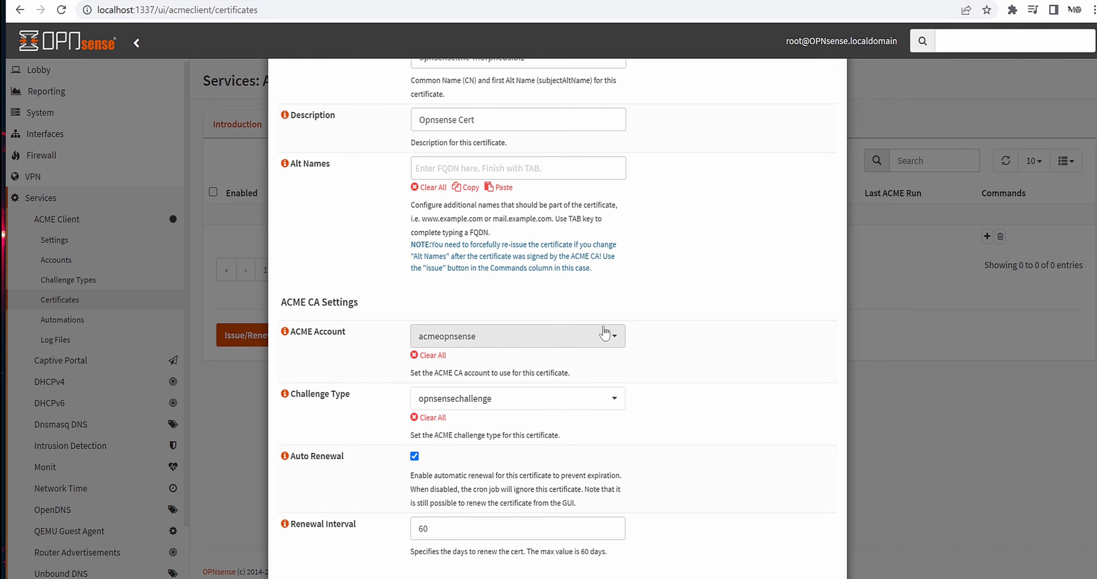
scroll(602, 335, "down", 2)
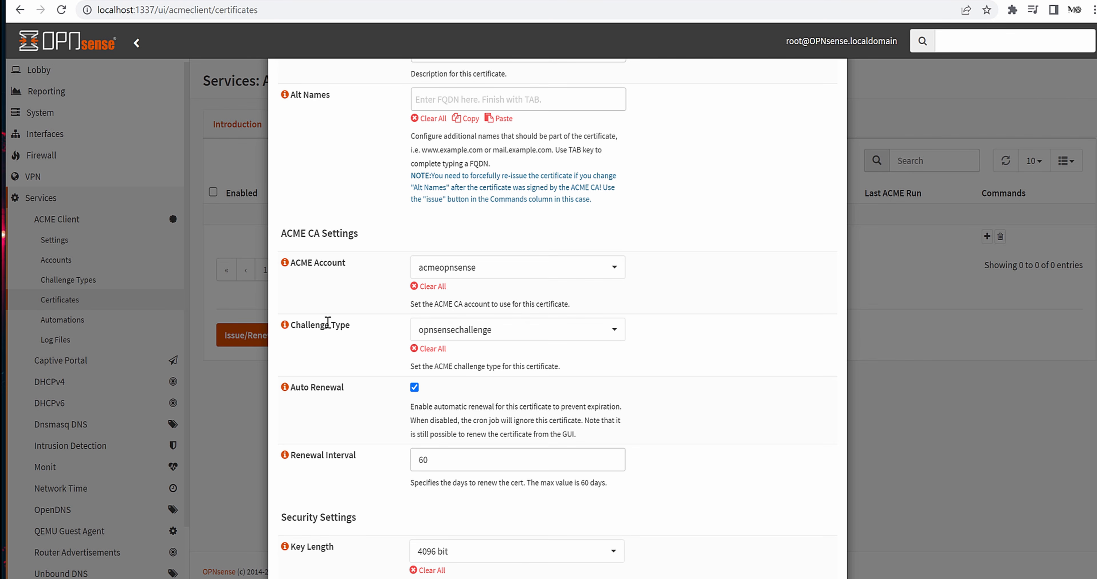
scroll(606, 356, "down", 2)
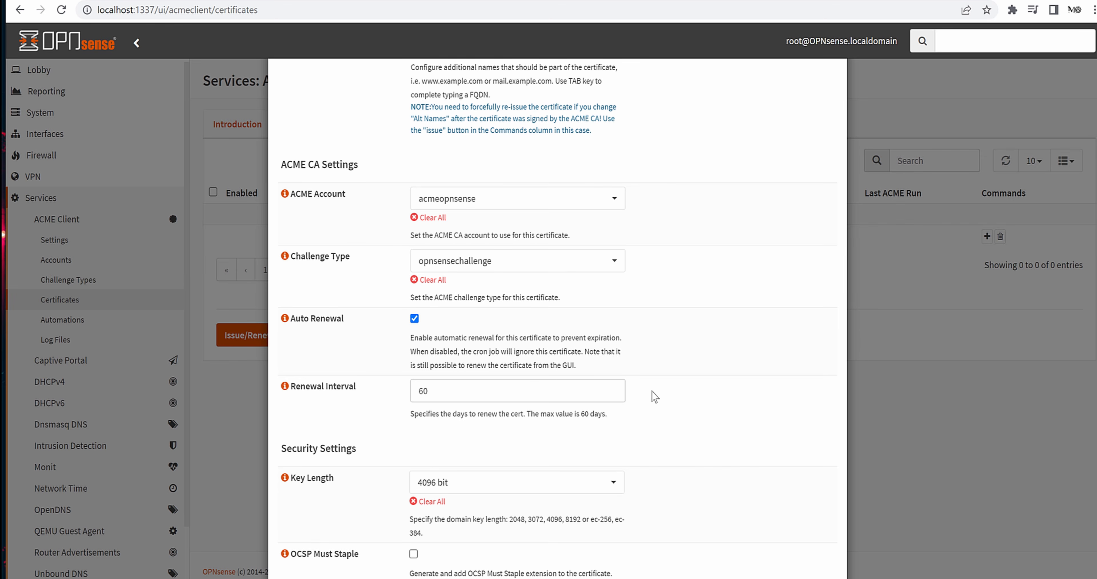
double_click(435, 385)
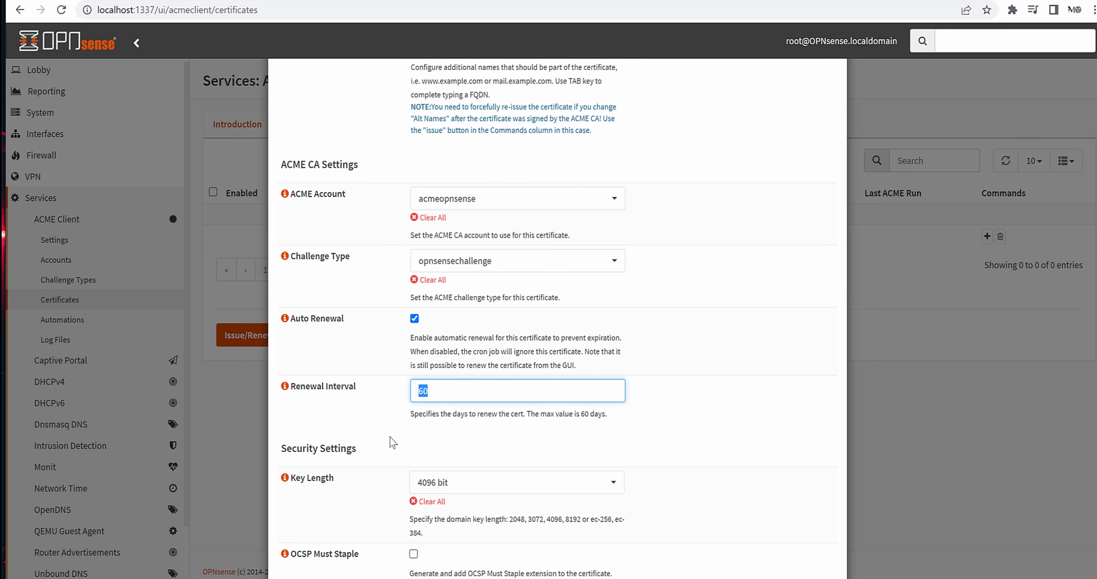
left_click(396, 443)
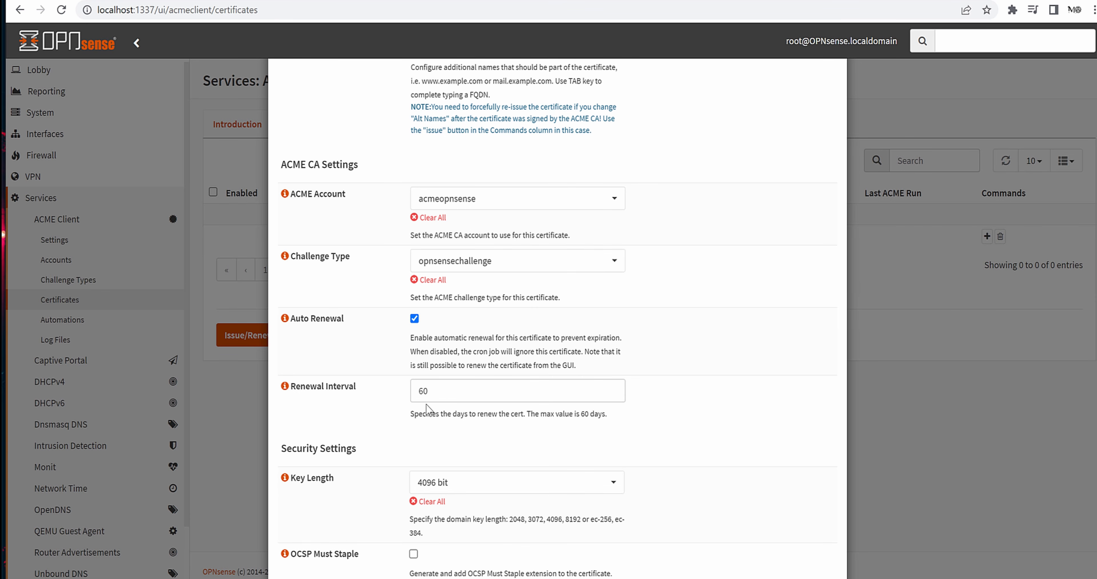
double_click(419, 391)
left_click(378, 417)
left_click_drag(581, 414, 622, 416)
left_click(755, 460)
- Change the certificate's key length from 4096 bit to ec-384
scroll(672, 426, "down", 3)
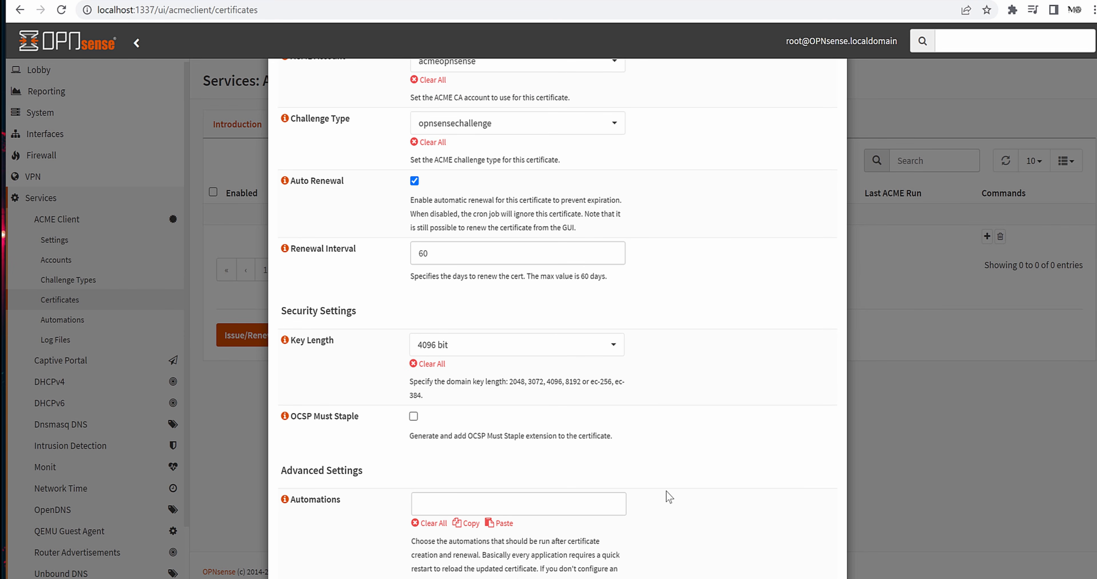
left_click(614, 345)
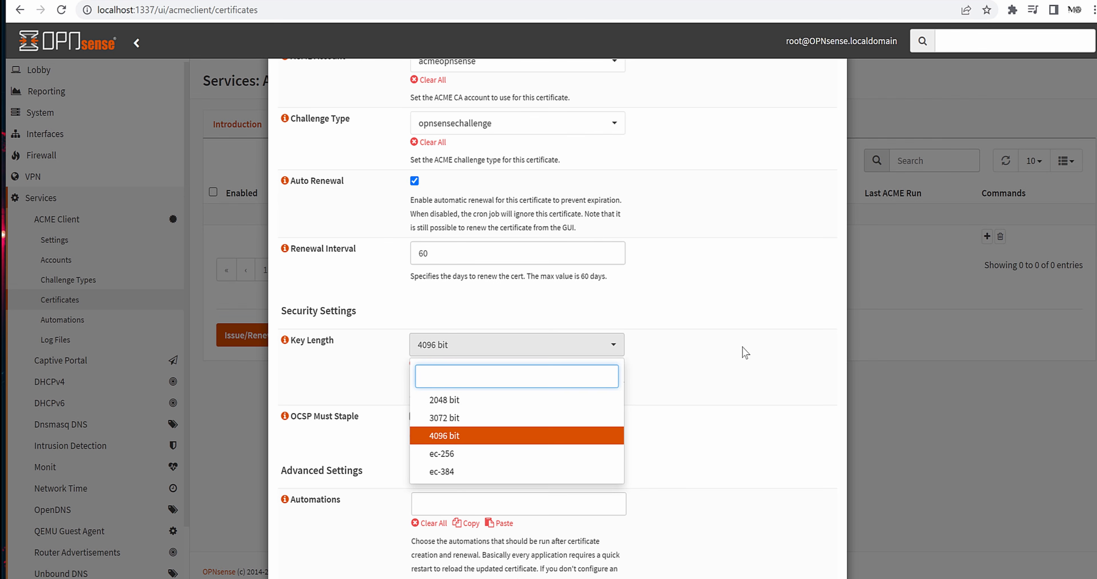
left_click(745, 352)
scroll(750, 362, "down", 3)
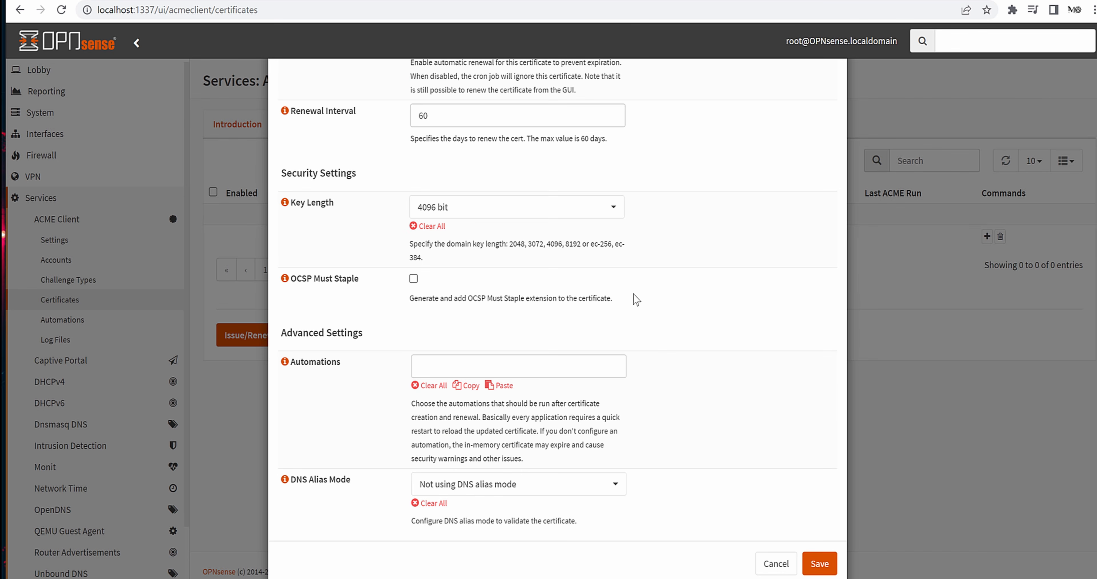
left_click(597, 210)
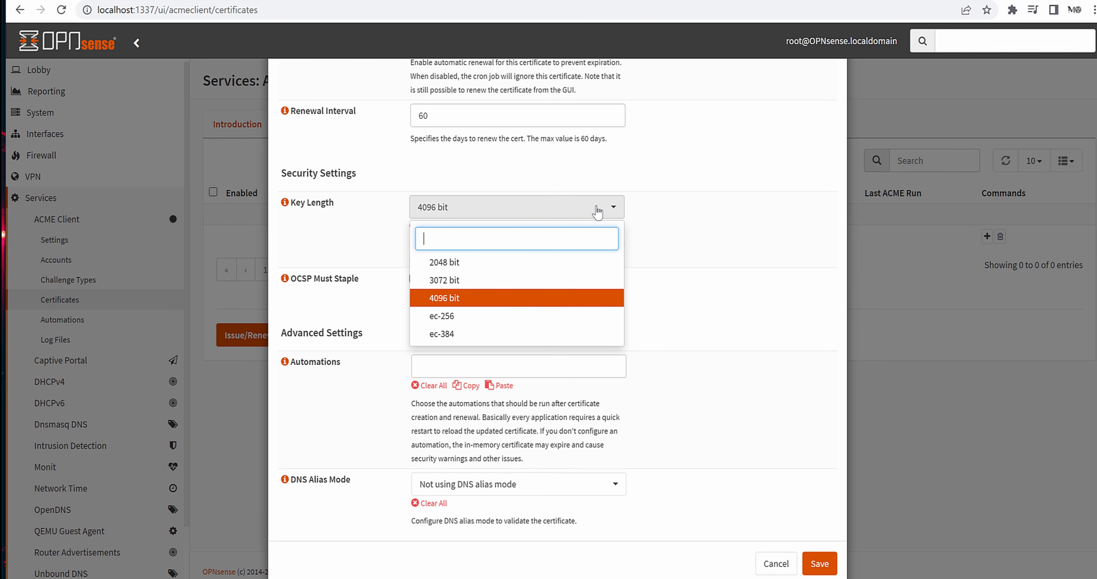
left_click(720, 262)
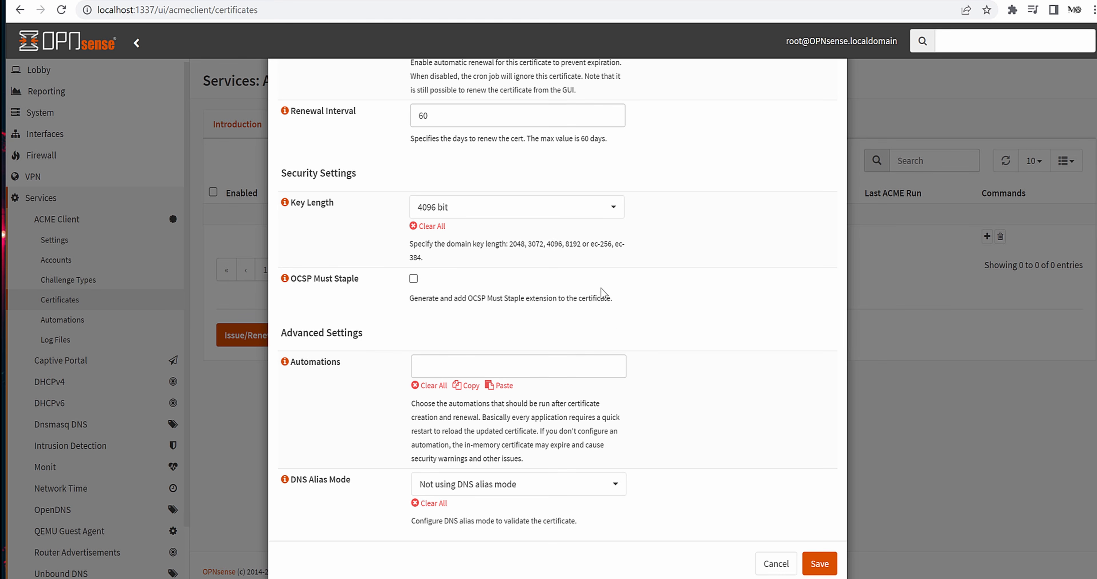
left_click(539, 216)
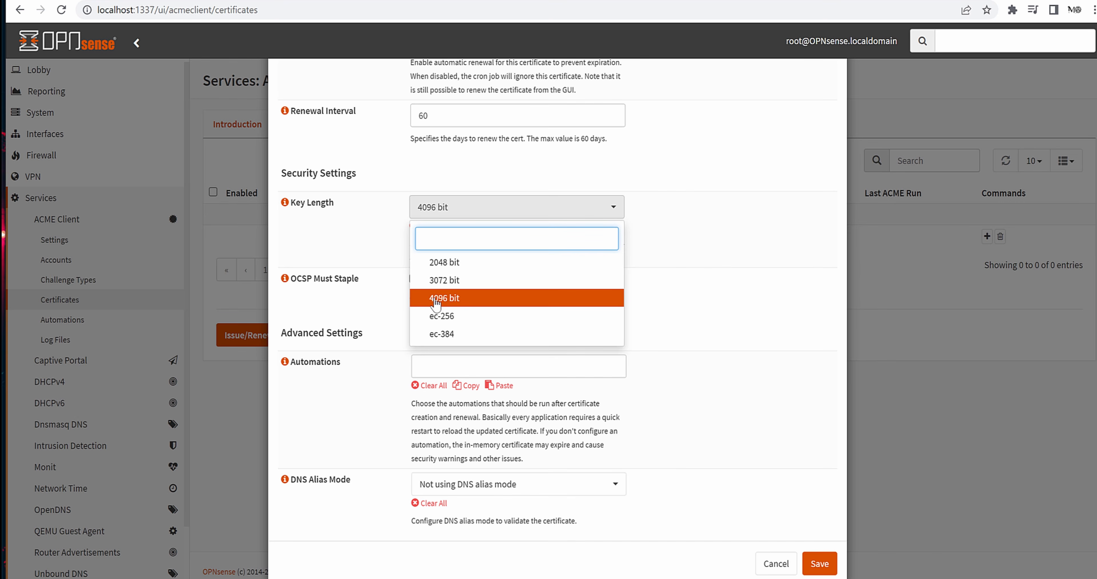
left_click(429, 337)
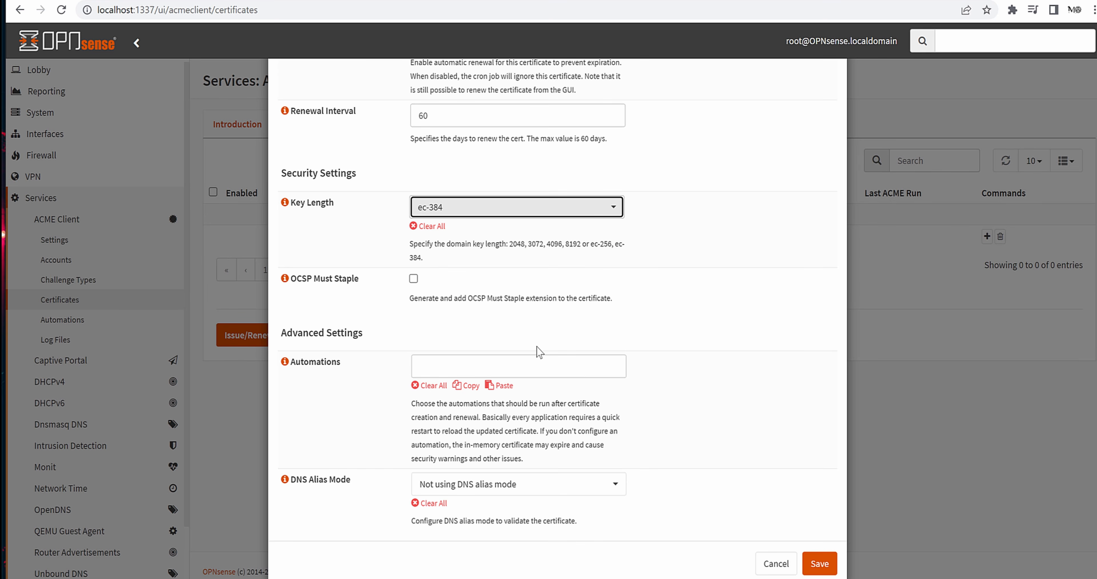
- Leave DNS Alias Mode set to 'Not using DNS alias mode'
scroll(536, 346, "down", 1)
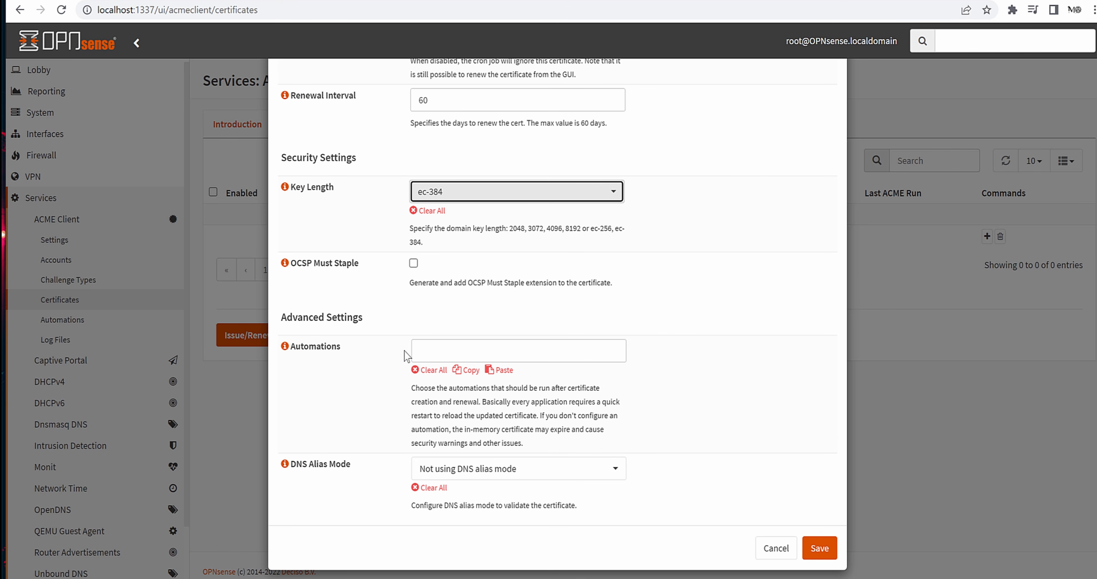
left_click(437, 354)
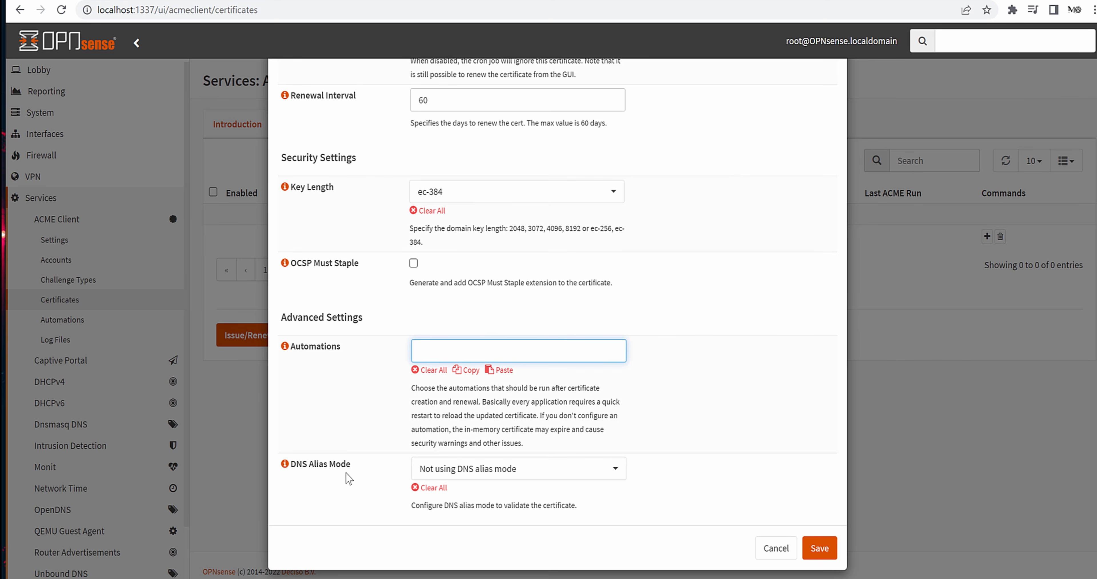
left_click(459, 474)
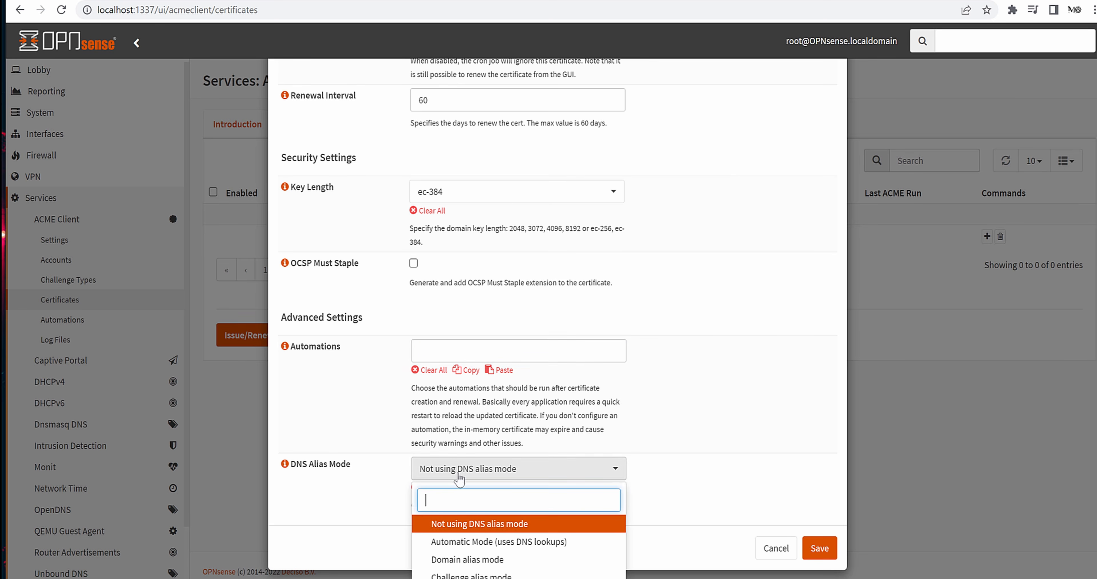
left_click(709, 455)
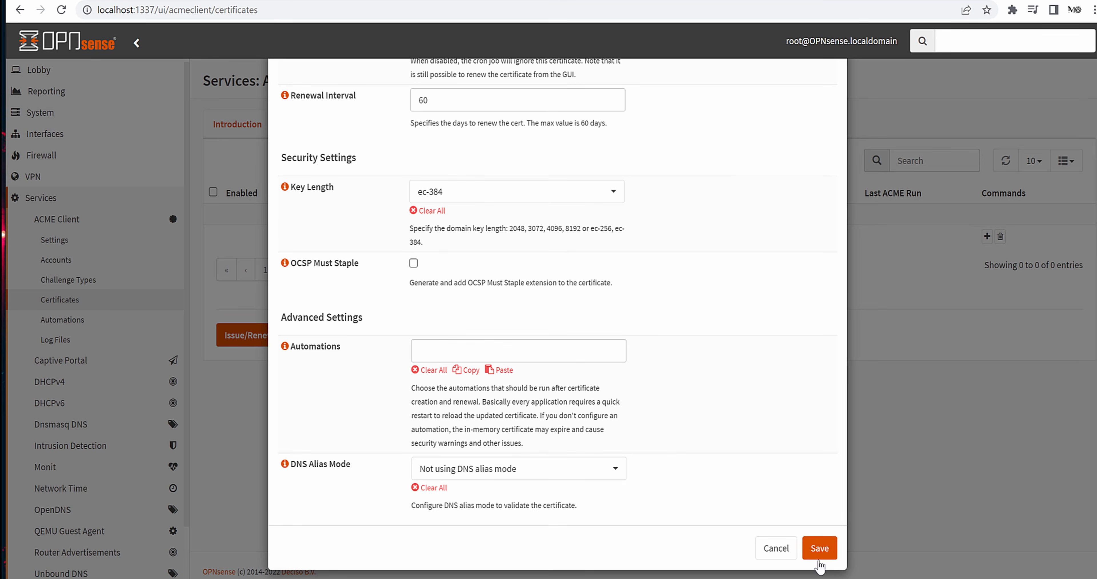
- Save the new certificate and return to the certificates list
left_click(824, 551)
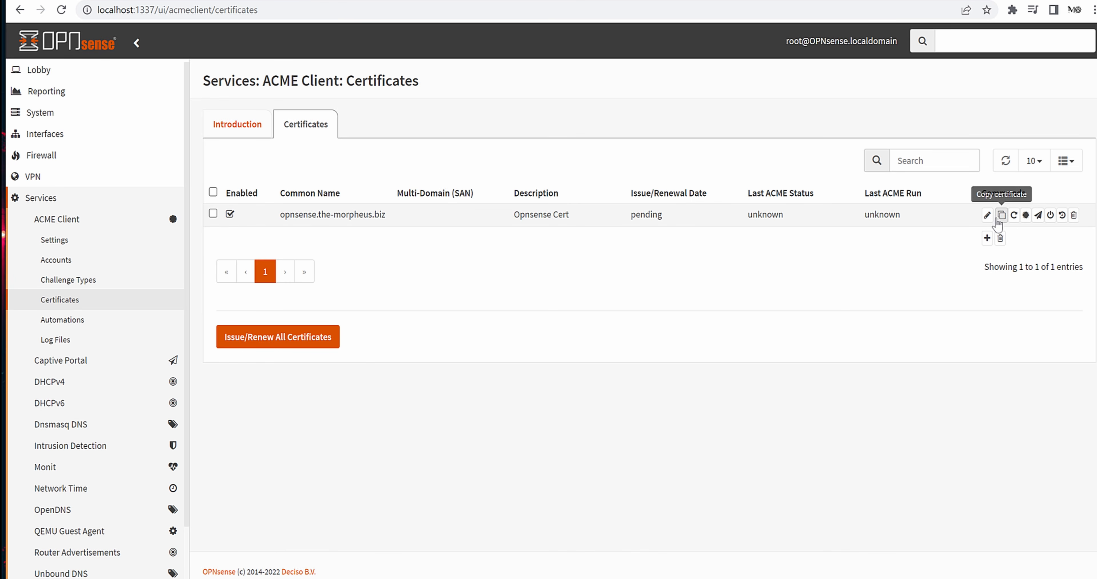
left_click(1015, 216)
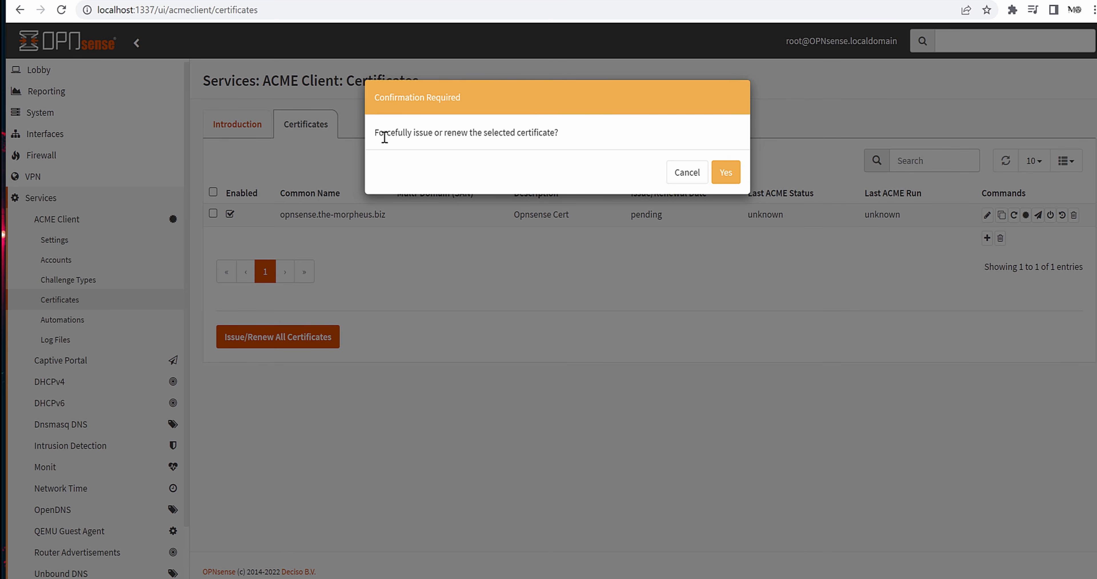
left_click(680, 176)
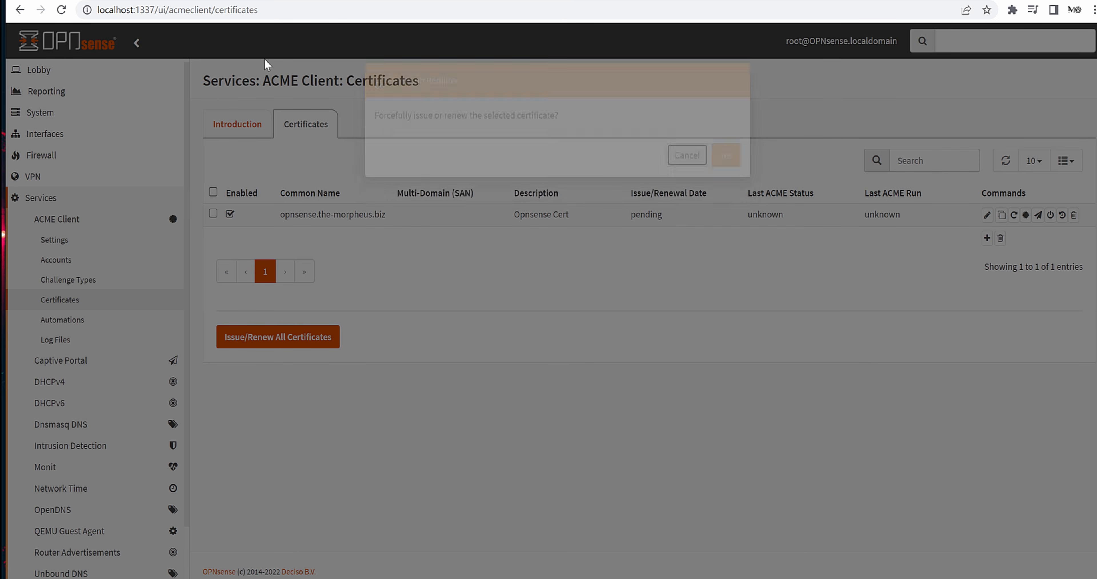
left_click(62, 10)
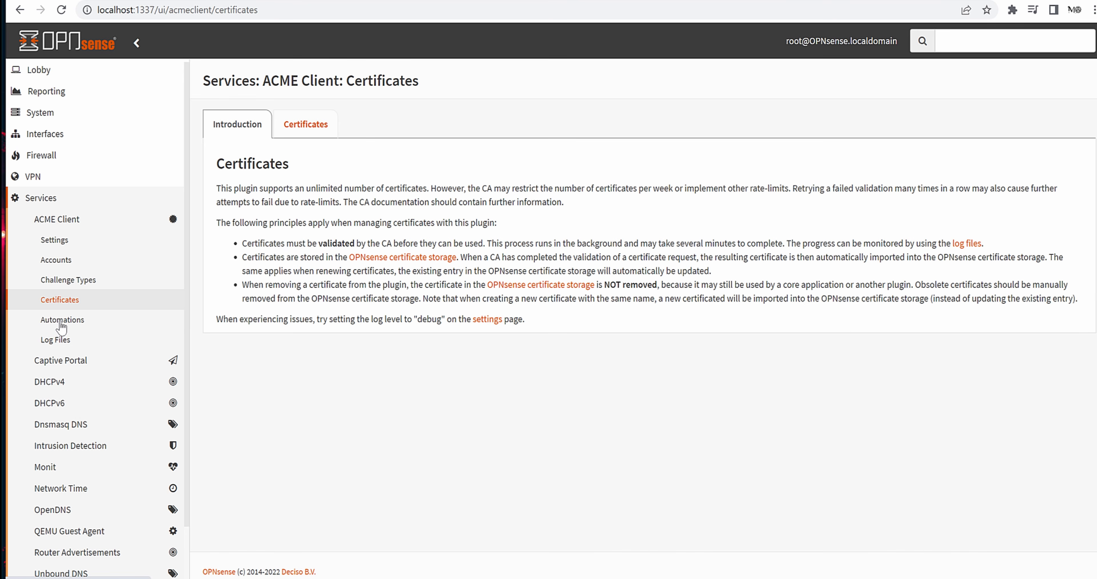
left_click(68, 240)
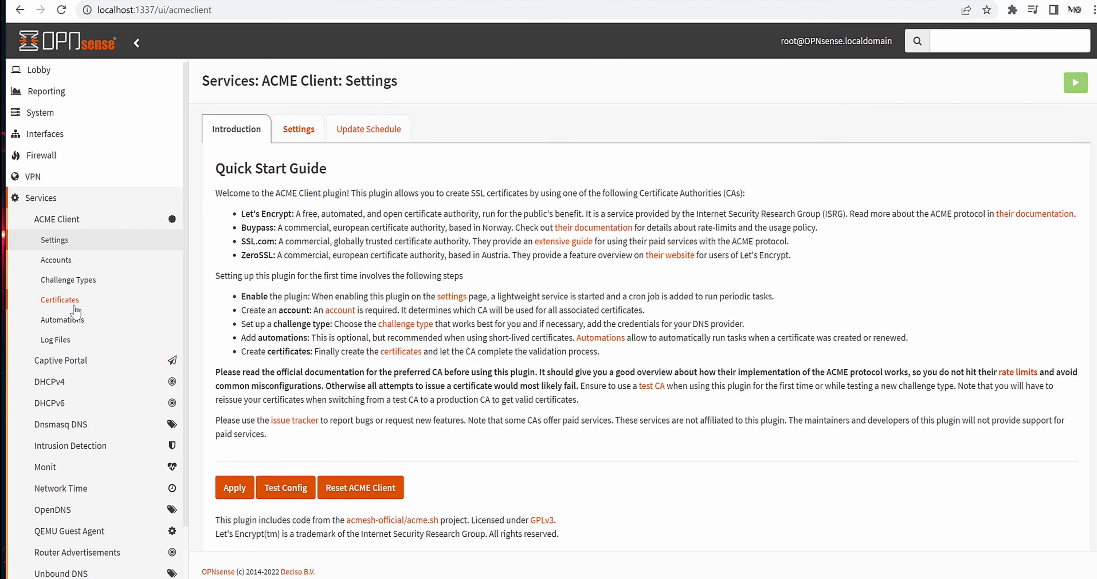
left_click(111, 303)
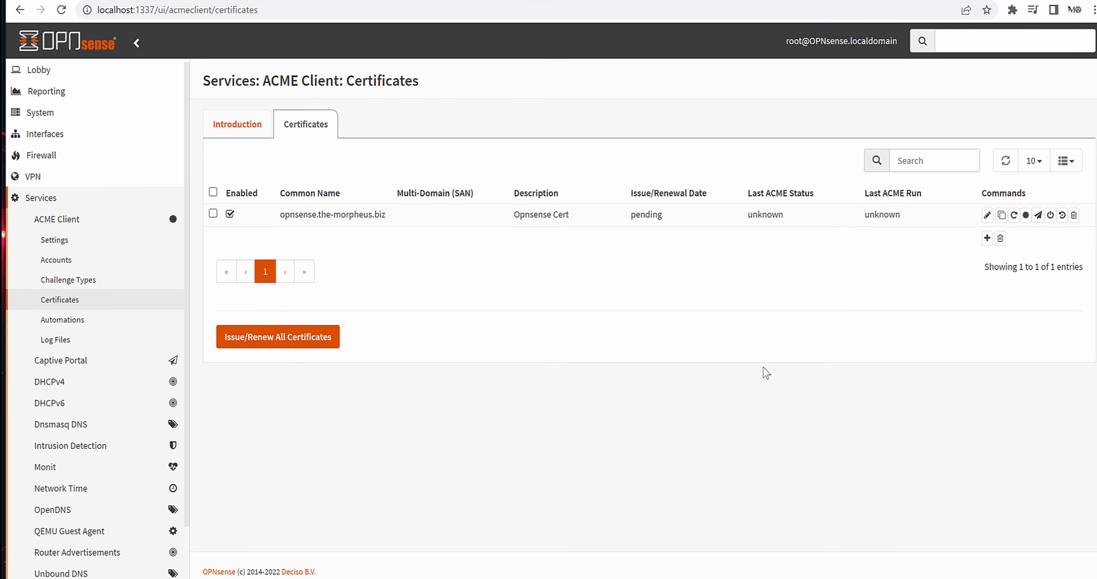
- Issue the opnsense.the-morpheus.biz certificate with Issue/Renew All, then view the ACME log files
left_click(1014, 214)
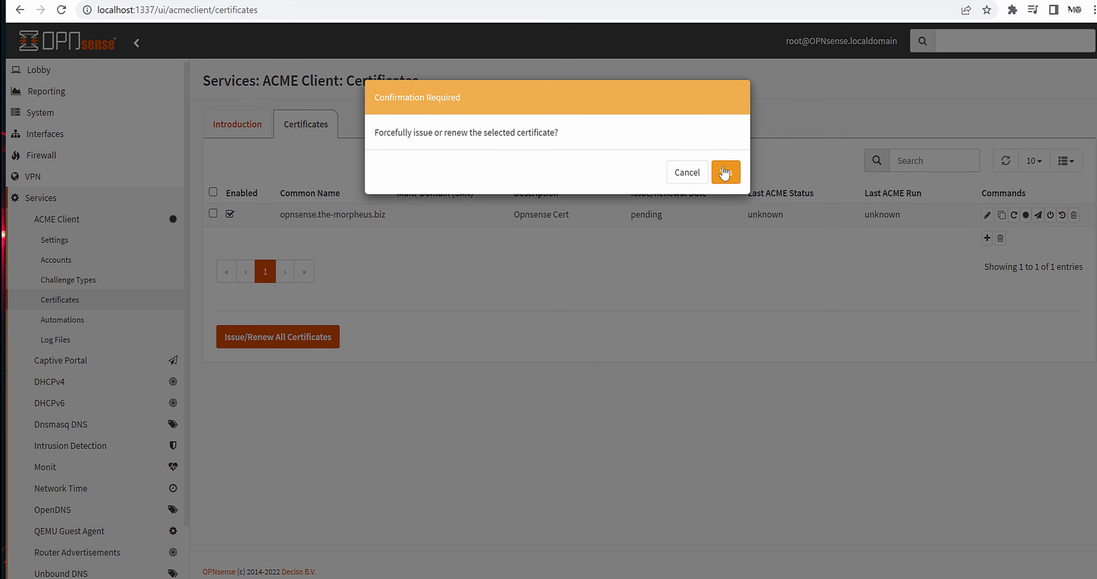
left_click(726, 172)
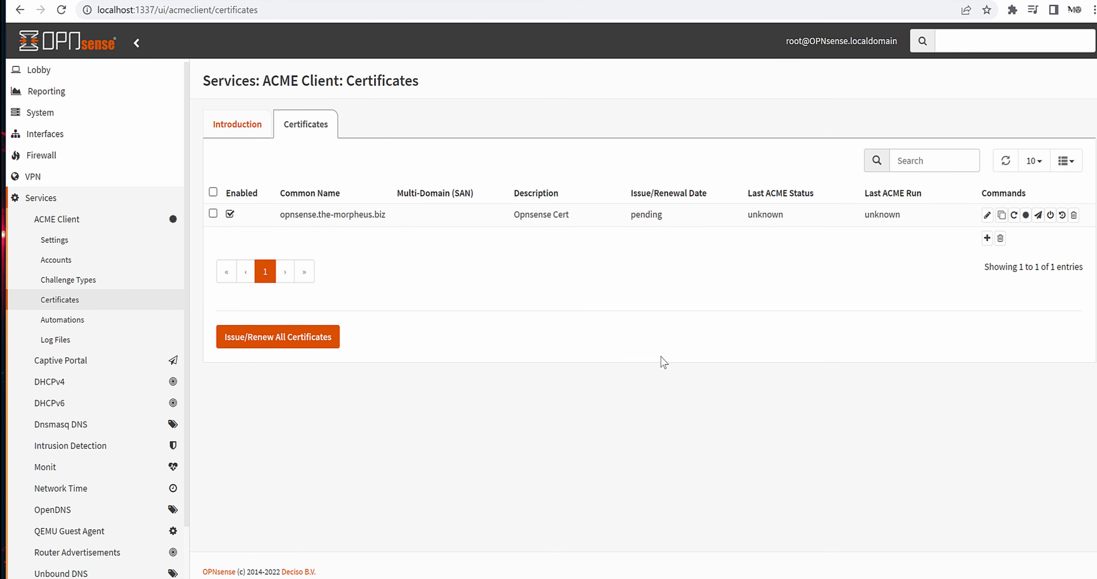
left_click(256, 347)
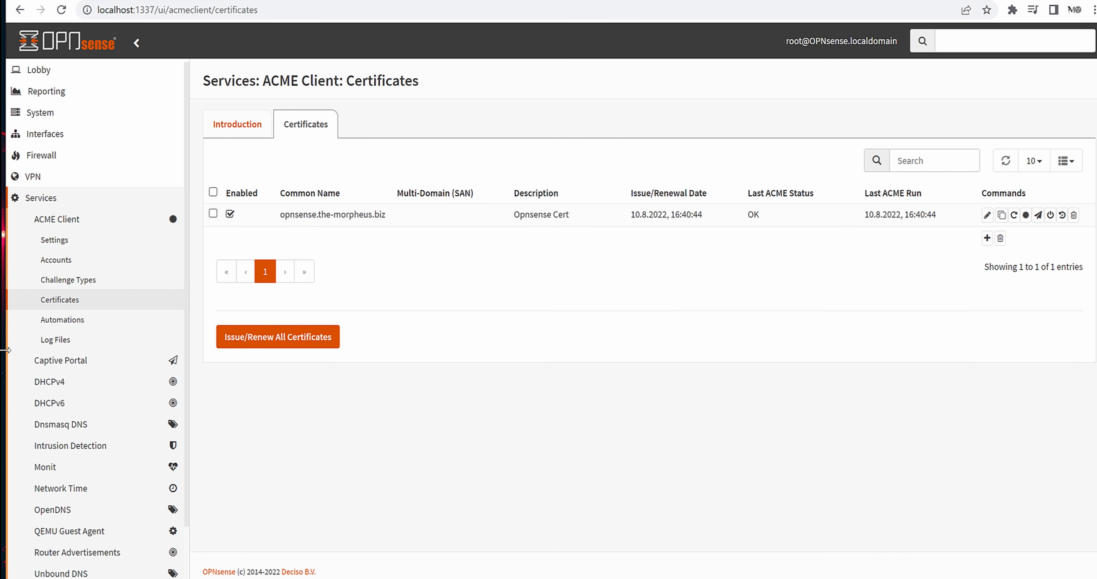
left_click(55, 340)
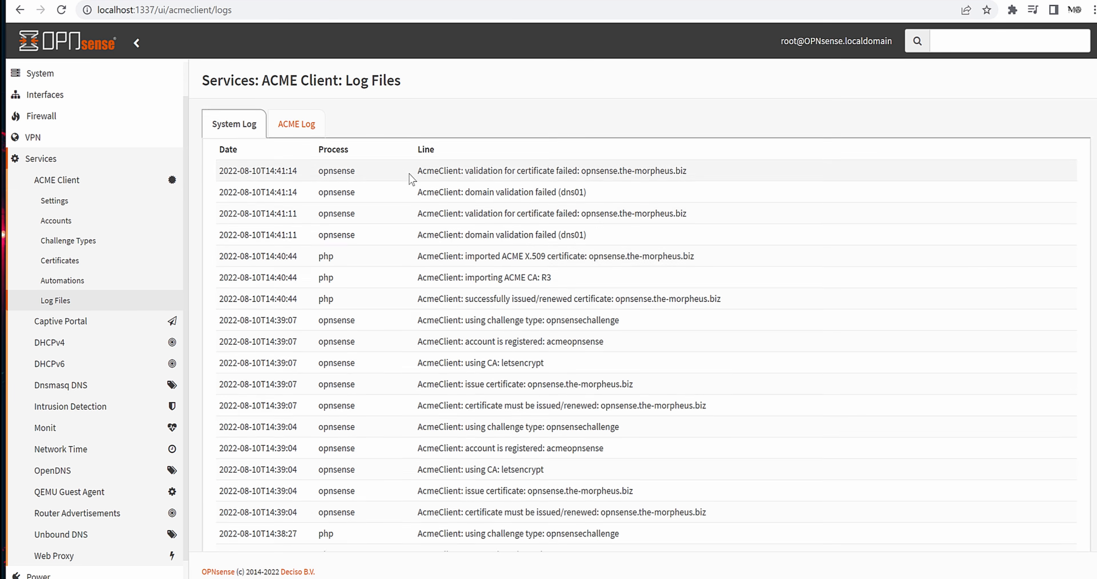
- Review the ACME Log entries and refresh the certificates table's status
scroll(411, 179, "down", 3)
scroll(588, 264, "up", 3)
left_click(296, 124)
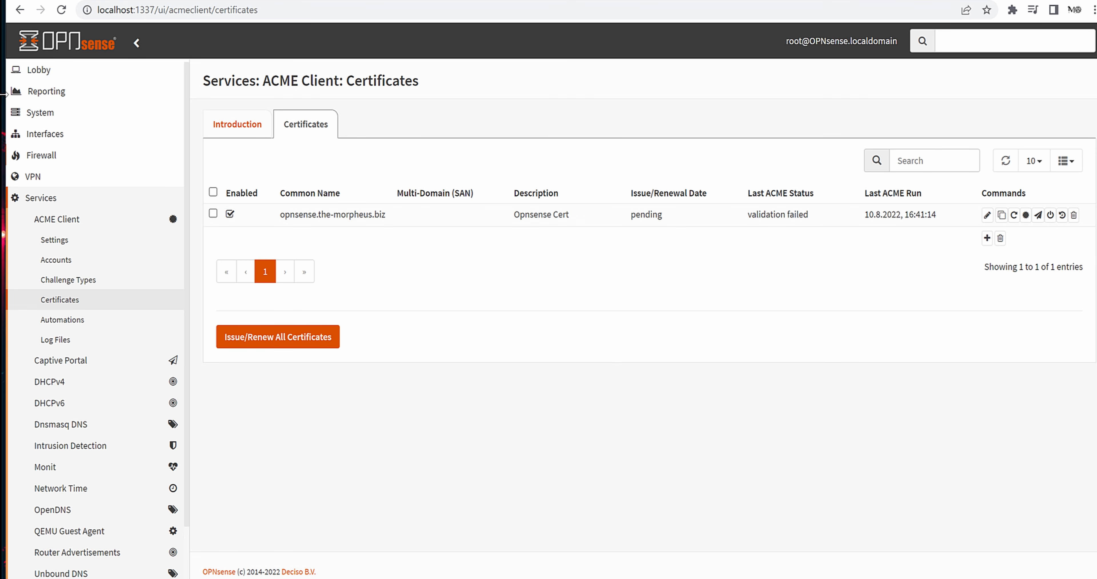
left_click(62, 11)
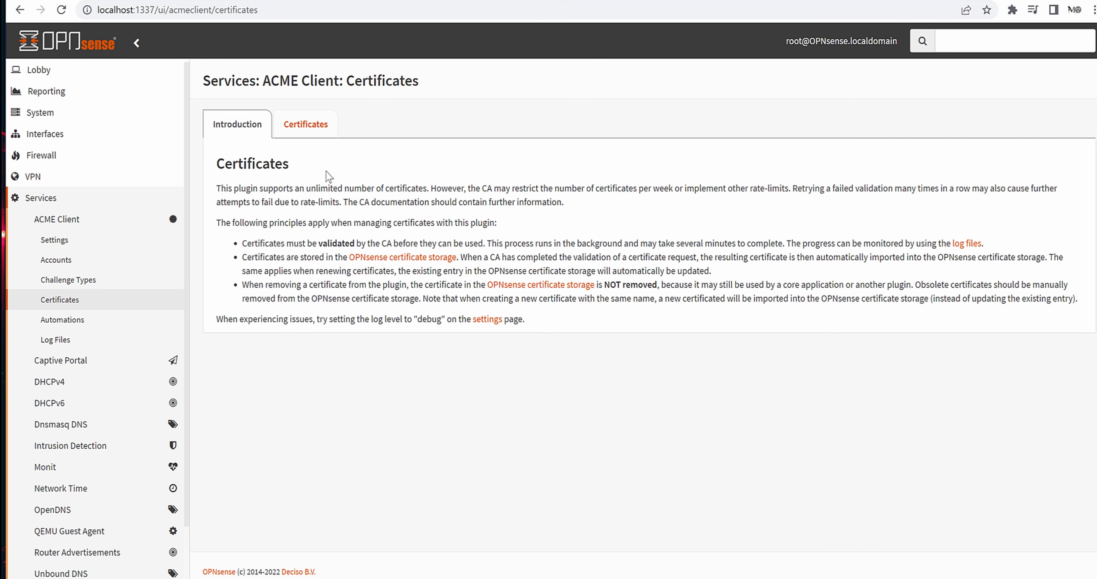
left_click(318, 128)
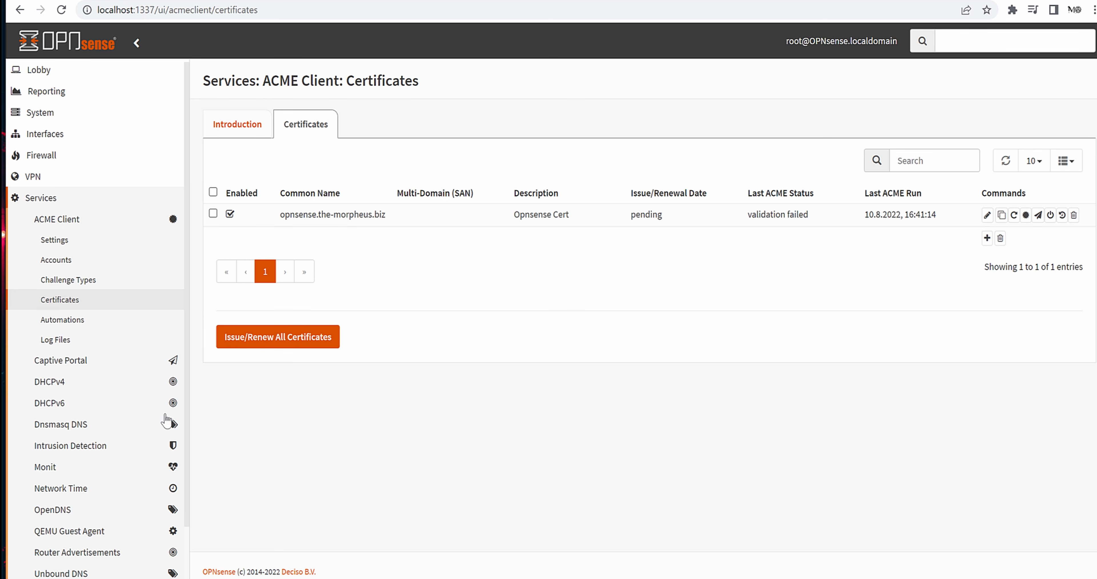
- Open the opnsensechallenge challenge type for editing
left_click(63, 284)
left_click(313, 123)
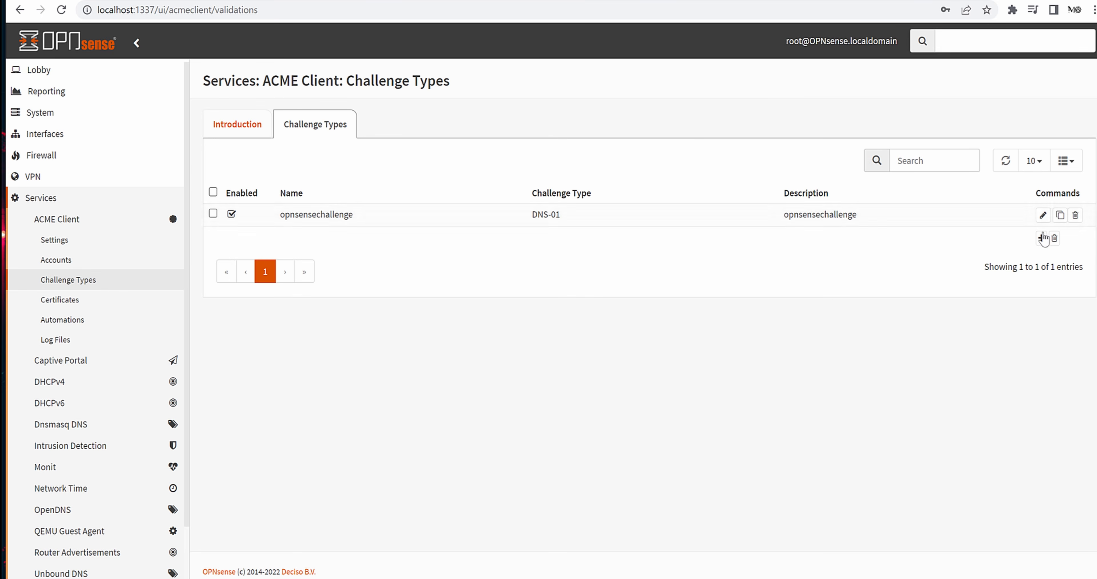
left_click(1042, 215)
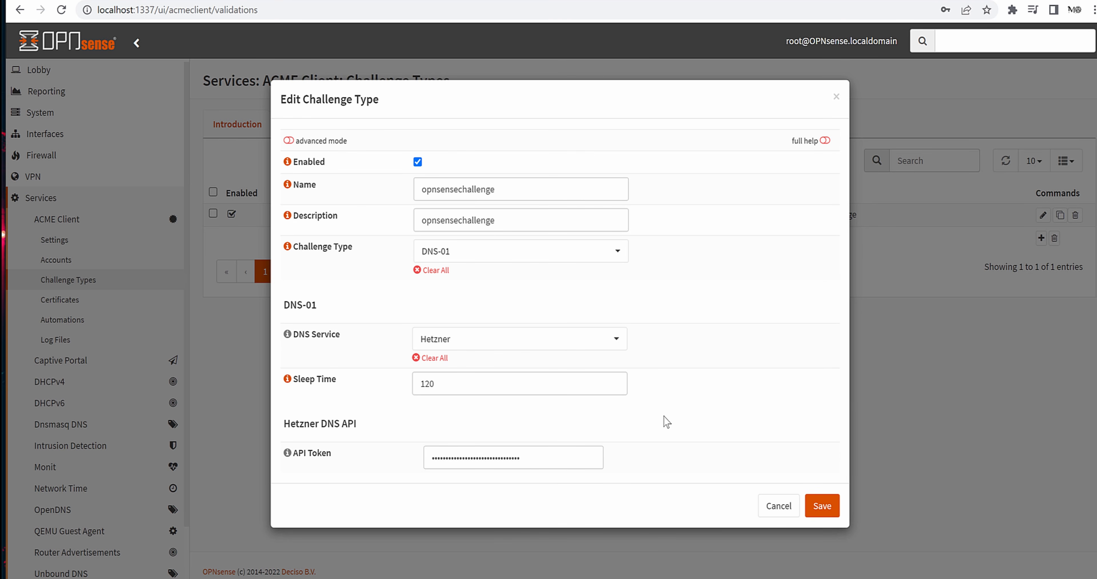
- Write HETZNER_Token="token" in Notepad and select the token placeholder inside the quotes
key("super")
type("editor")
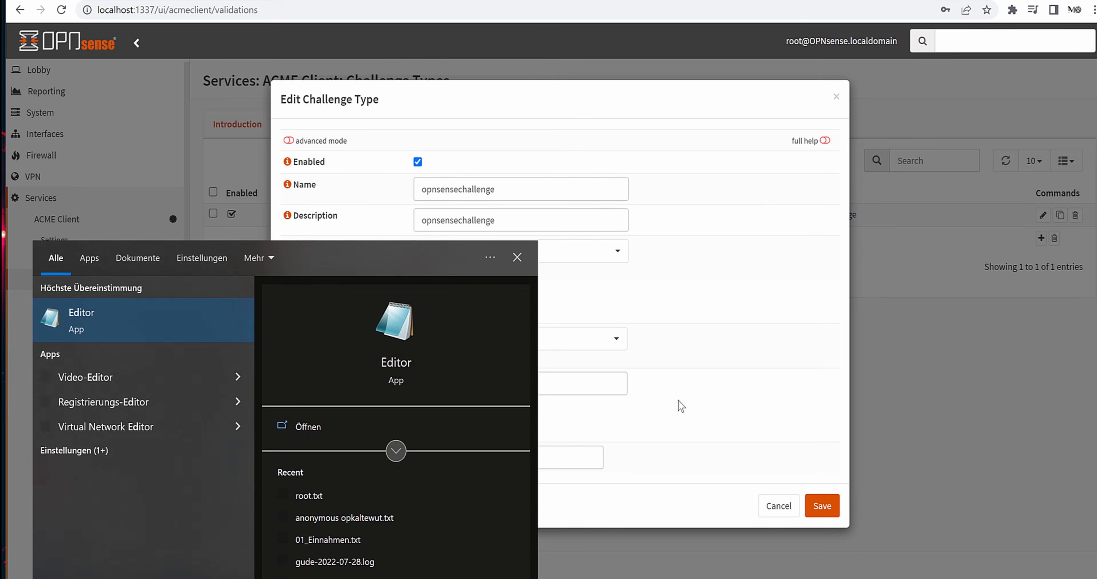
key("Return")
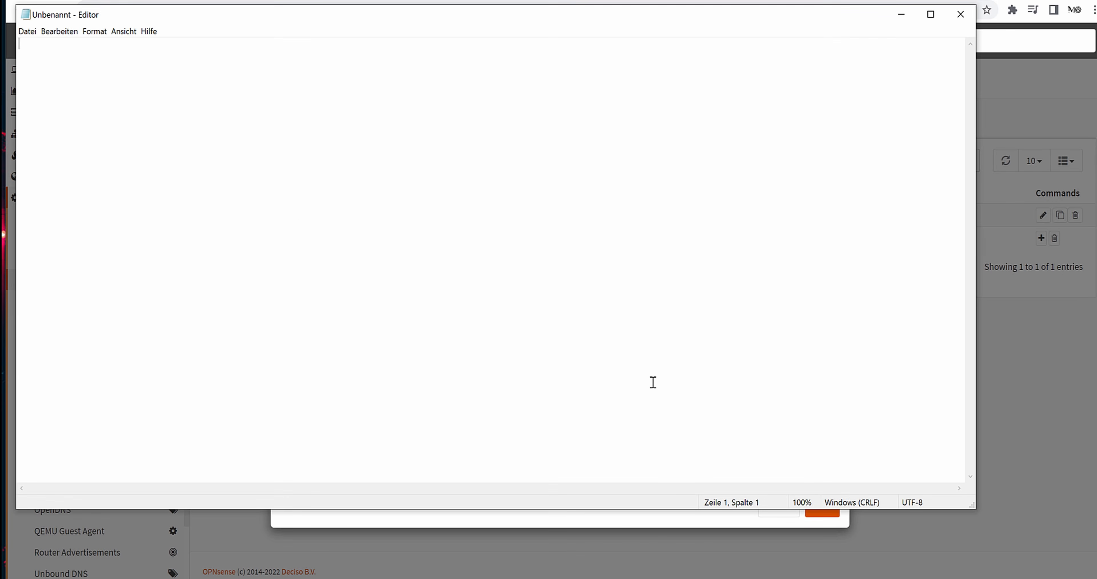
type("HETZNER_Token")
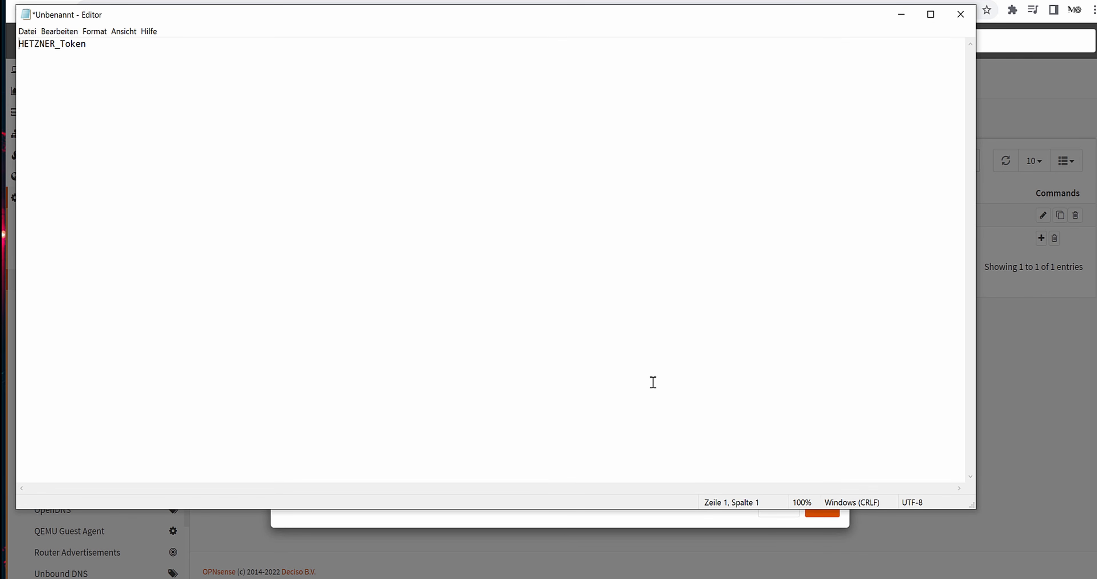
key("shift+Left")
key("shift+Left")
key("shift+Left")
key("shift+Left")
key("shift+Left")
key("Right")
type("=\"token")
triple_click(98, 46)
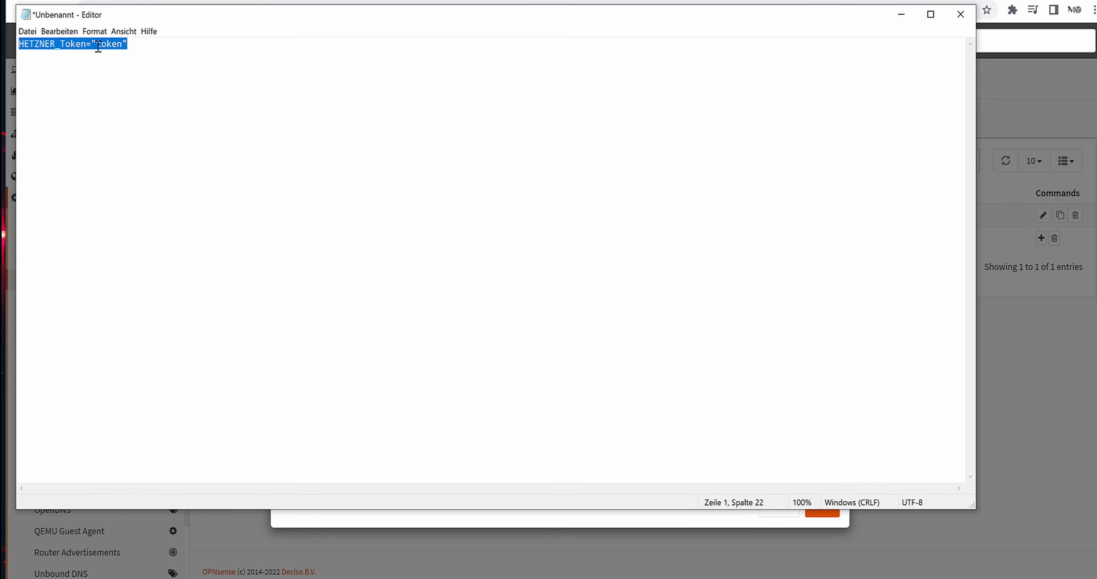
left_click_drag(97, 44, 123, 43)
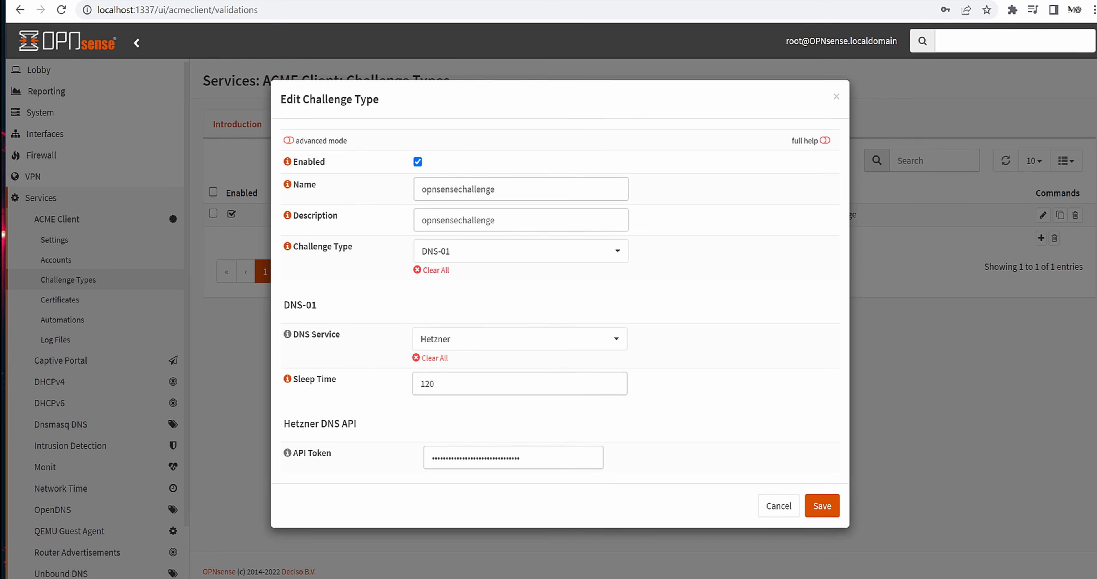
- Switch back to the Notepad note holding the HETZNER_Token line
key("alt+Tab")
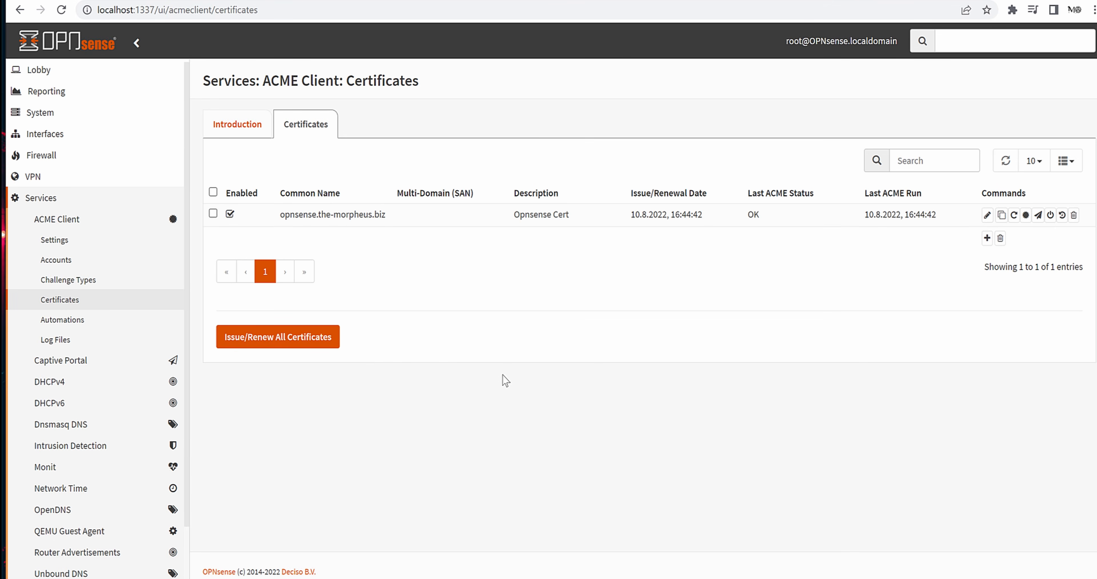
key("alt+Tab")
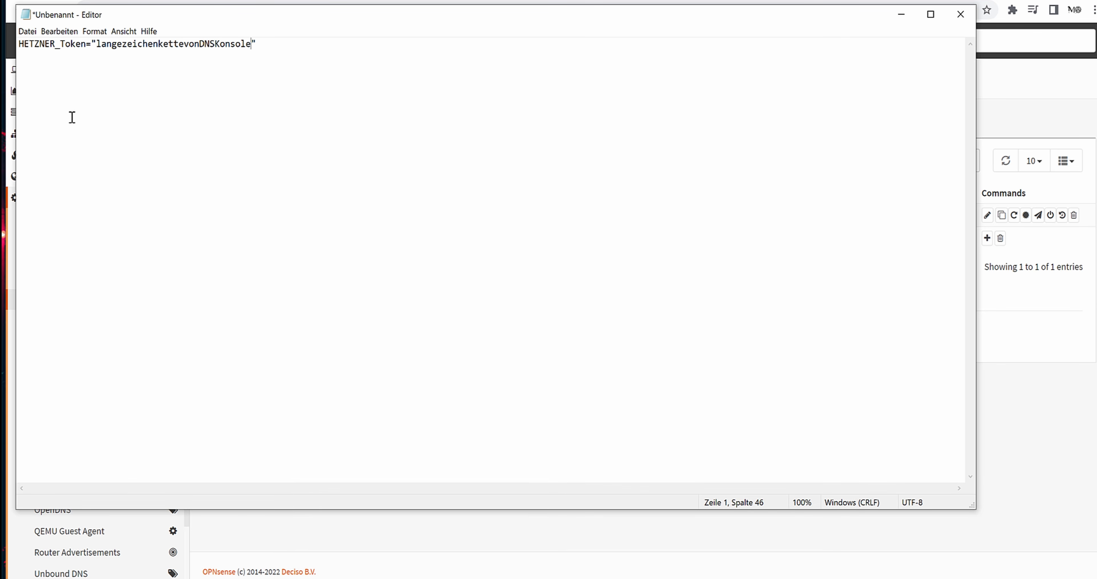
- Highlight the HETZNER_Token name and its value's quotes, then return to the OPNsense certificates list
left_click_drag(24, 44, 75, 44)
left_click(92, 73)
left_click(66, 46)
left_click_drag(91, 44, 101, 46)
left_click_drag(258, 43, 251, 44)
left_click(1019, 122)
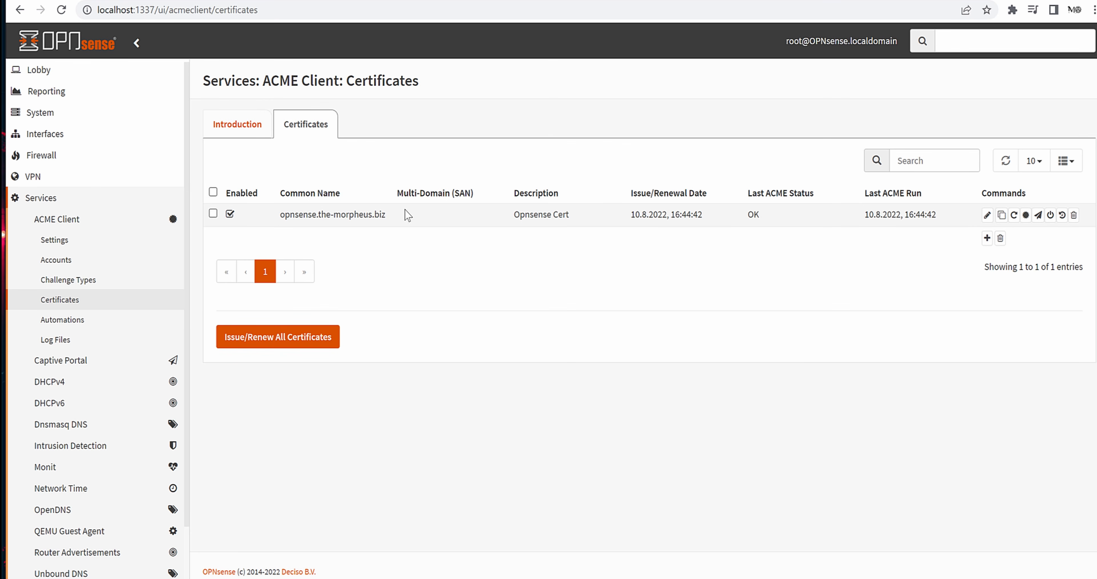
- Select the host name 'opnsense' within the certificate's common name
left_click_drag(386, 214, 285, 215)
double_click(299, 215)
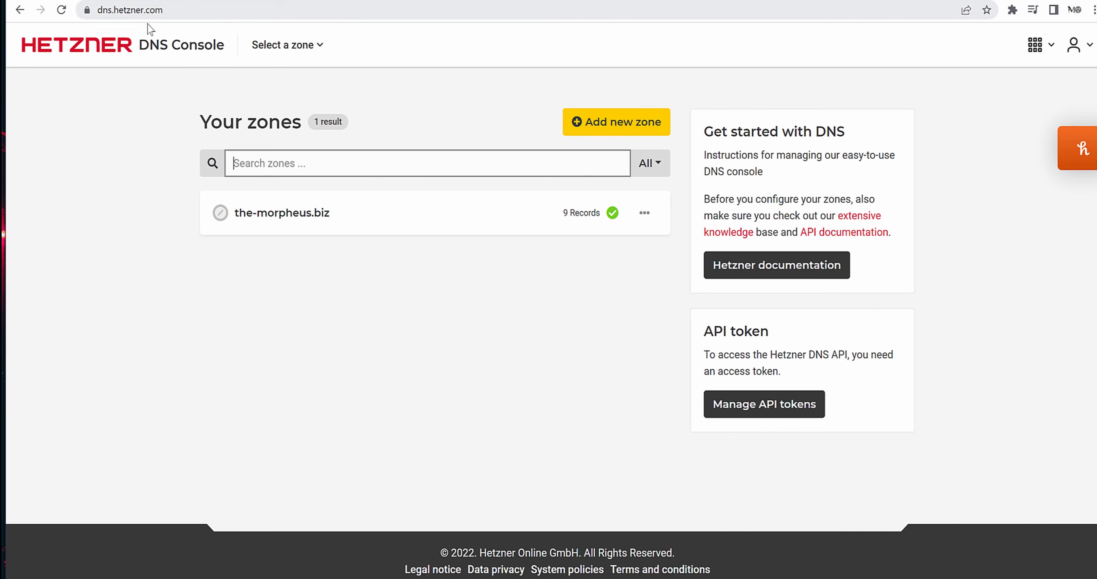
- Start a new AAAA record named opnsense in the the-morpheus.biz zone
left_click(264, 214)
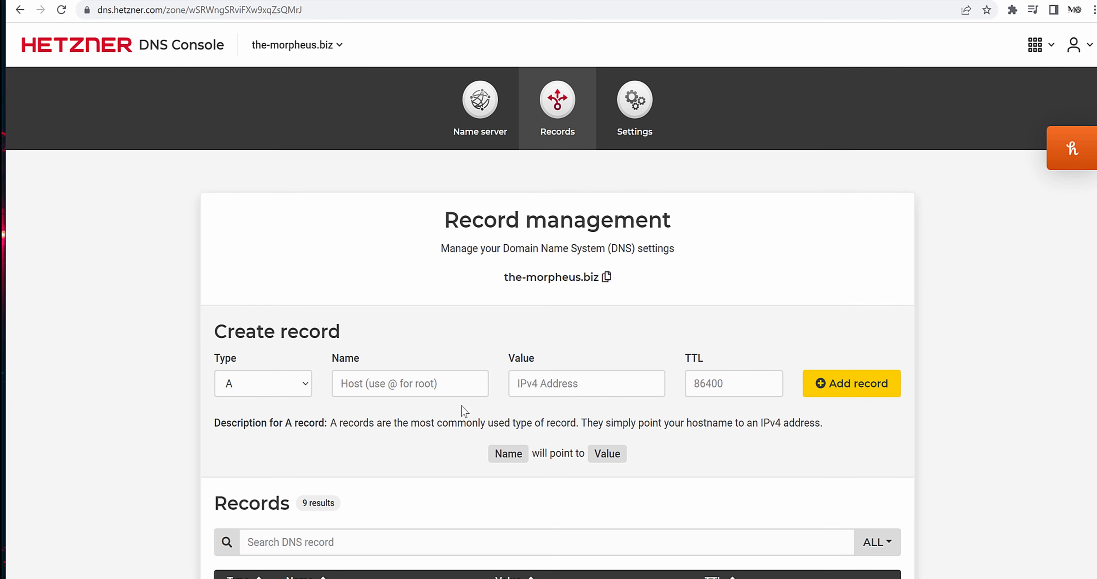
scroll(209, 389, "down", 5)
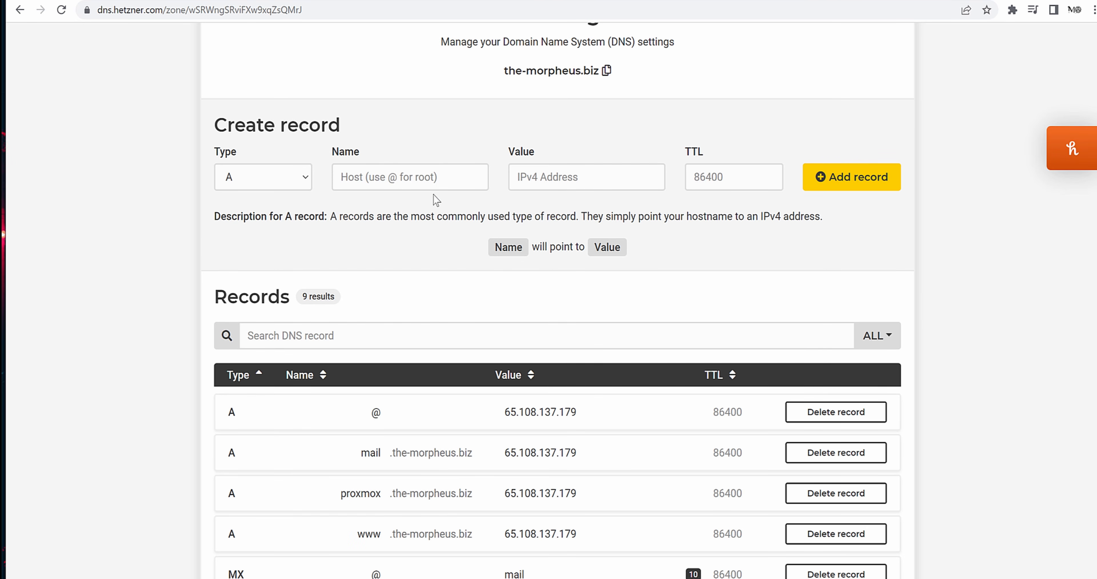
left_click(250, 185)
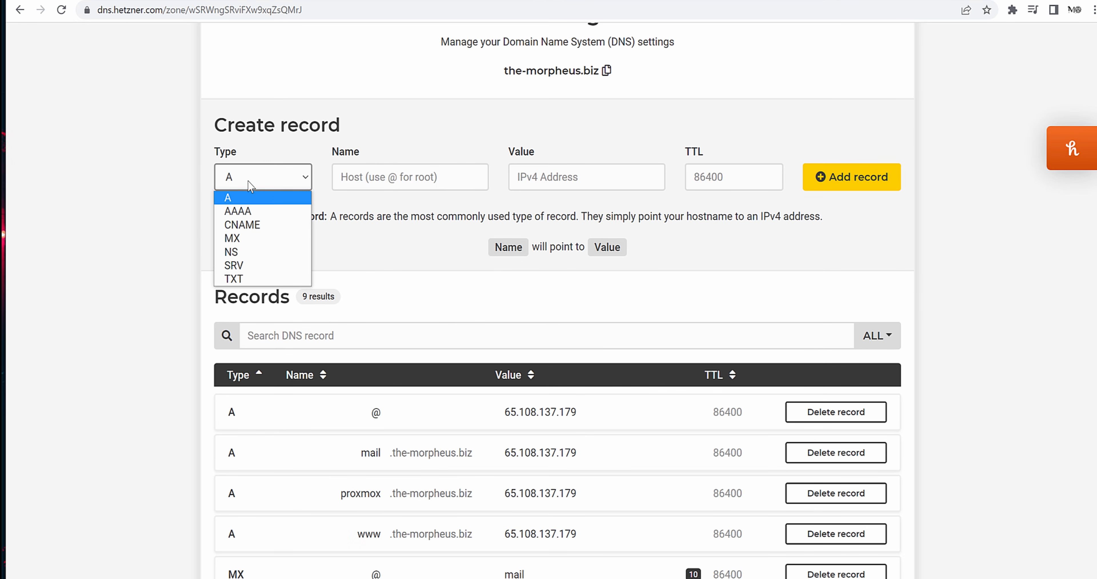
left_click(235, 212)
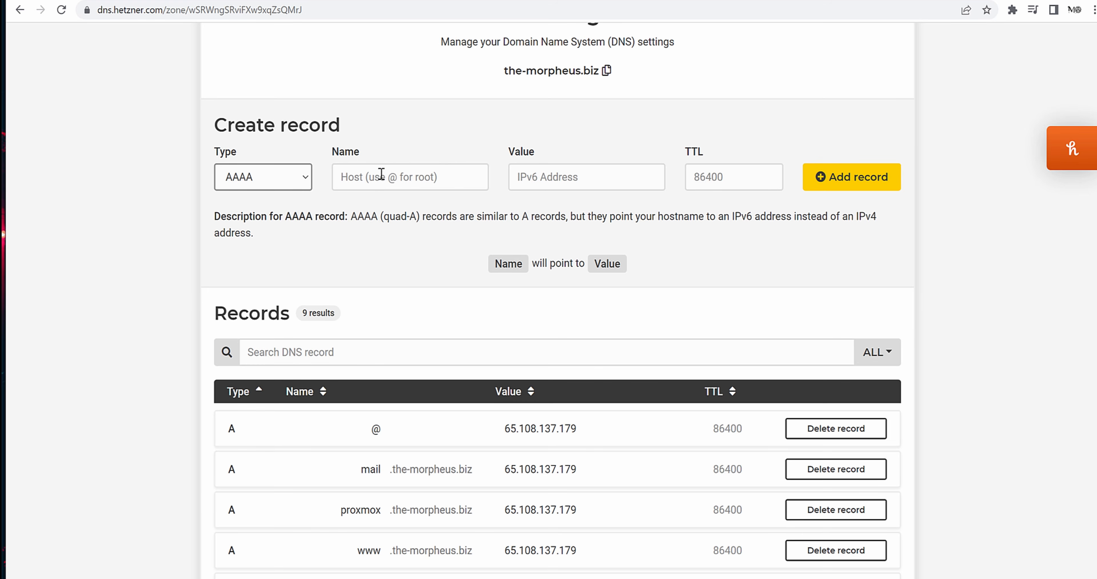
left_click(442, 175)
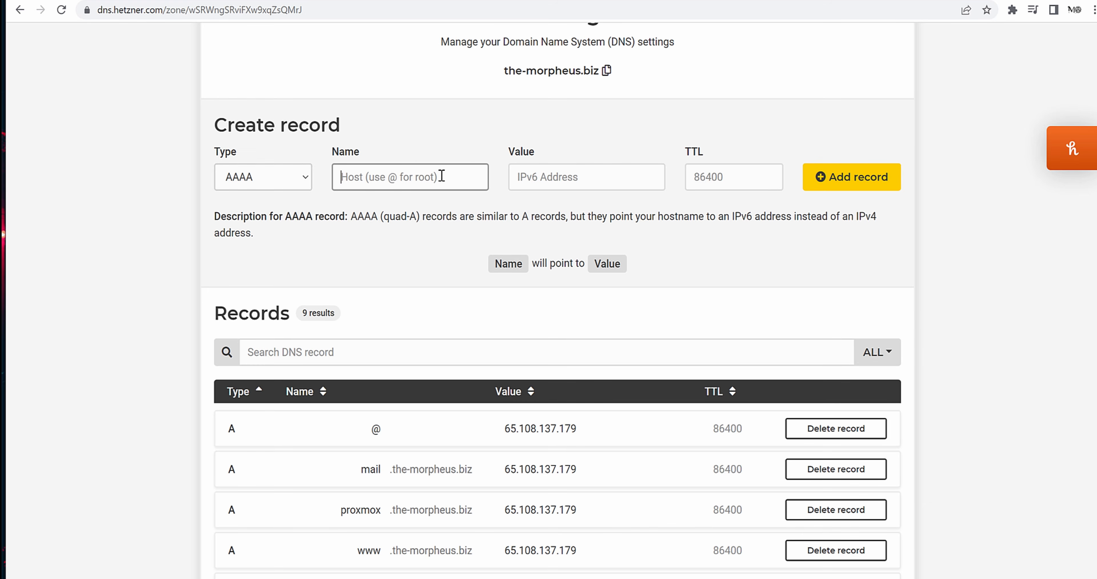
type("opnsense")
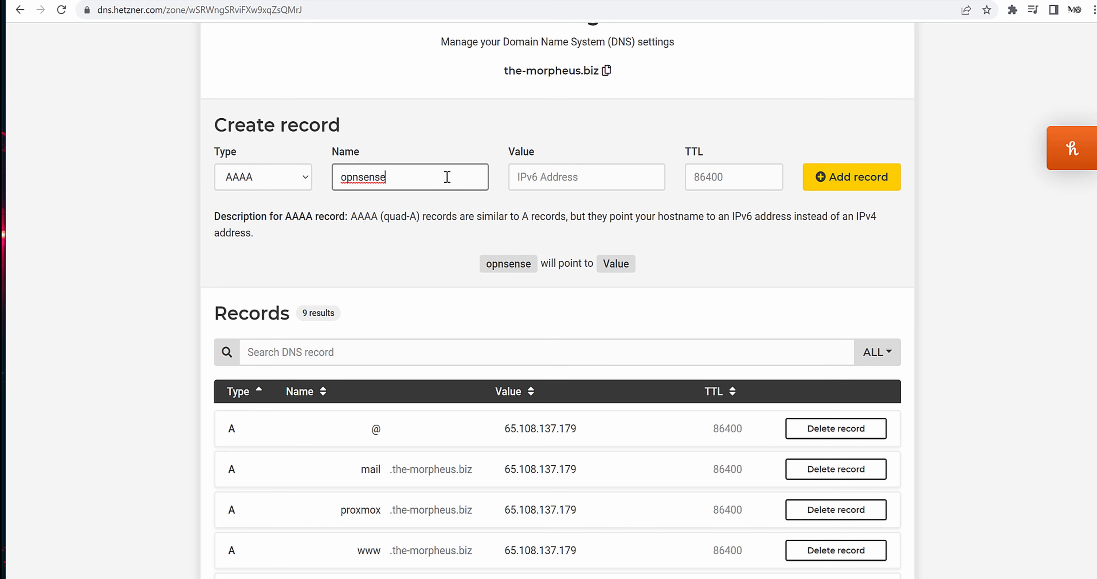
- Copy the firewall's IPv6 address from OPNsense into the record's Value field
left_click(597, 177)
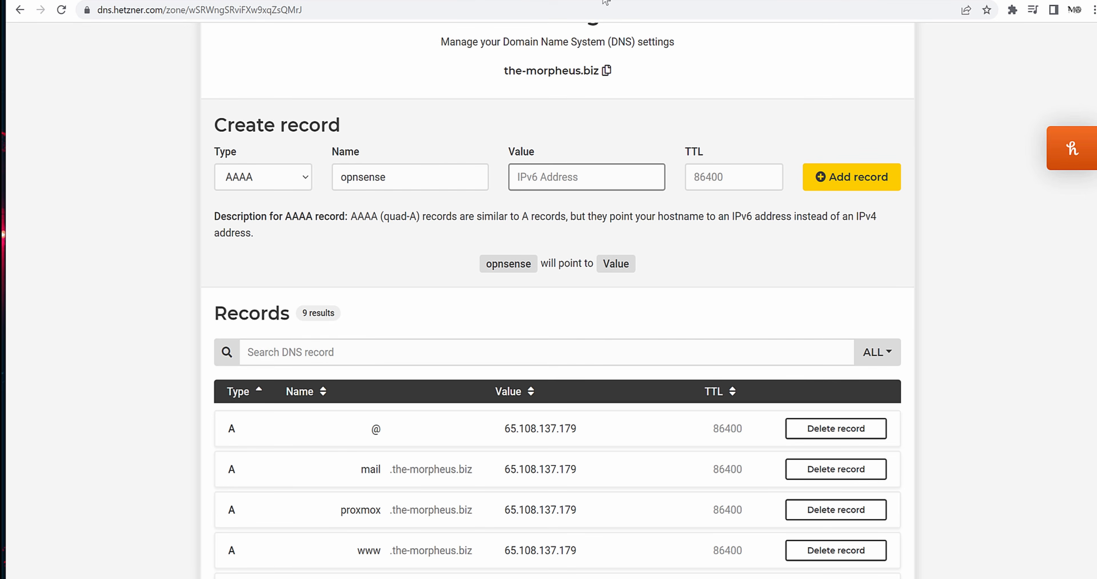
left_click(347, 1)
left_click_drag(271, 10, 160, 16)
key("ctrl+c")
key("ctrl+Tab")
left_click(556, 177)
key("ctrl+v")
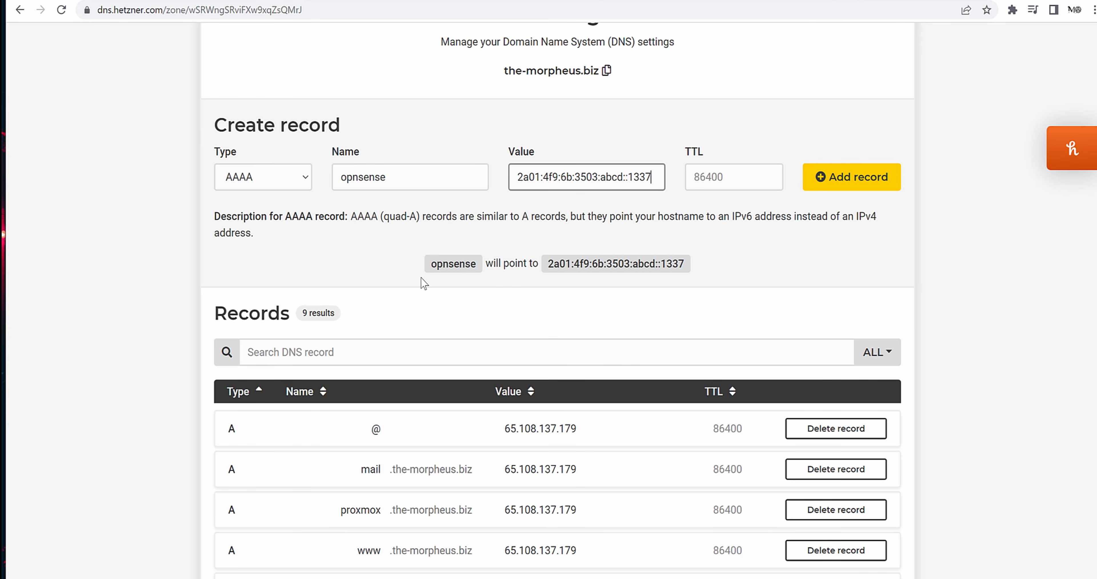
- Save the AAAA record pointing to 2a01:4f9:6b:3503:abcd::1337 and return to OPNsense
left_click_drag(559, 266, 777, 273)
left_click(615, 218)
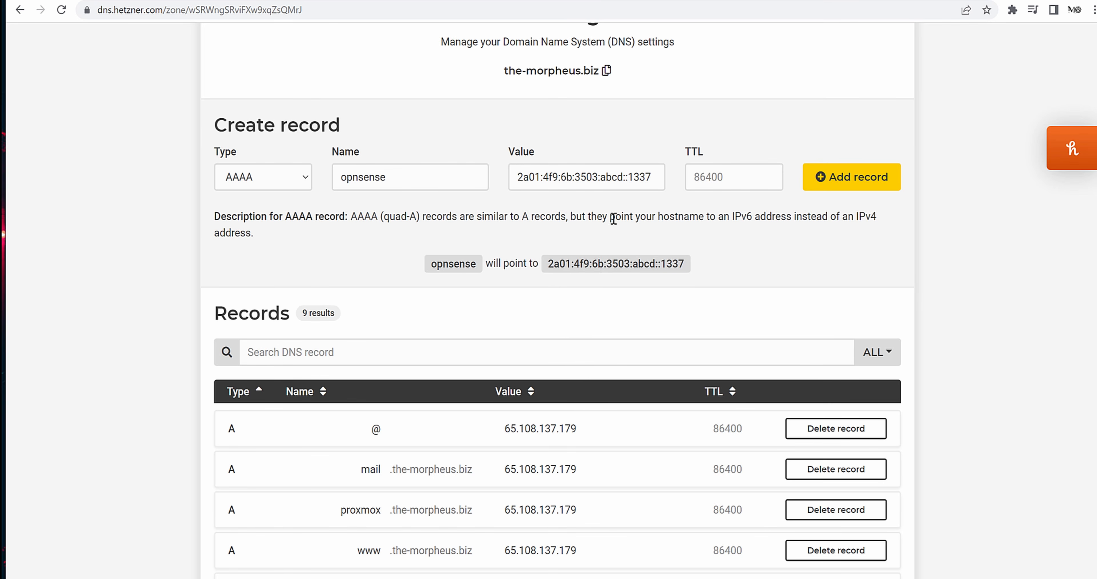
left_click(845, 184)
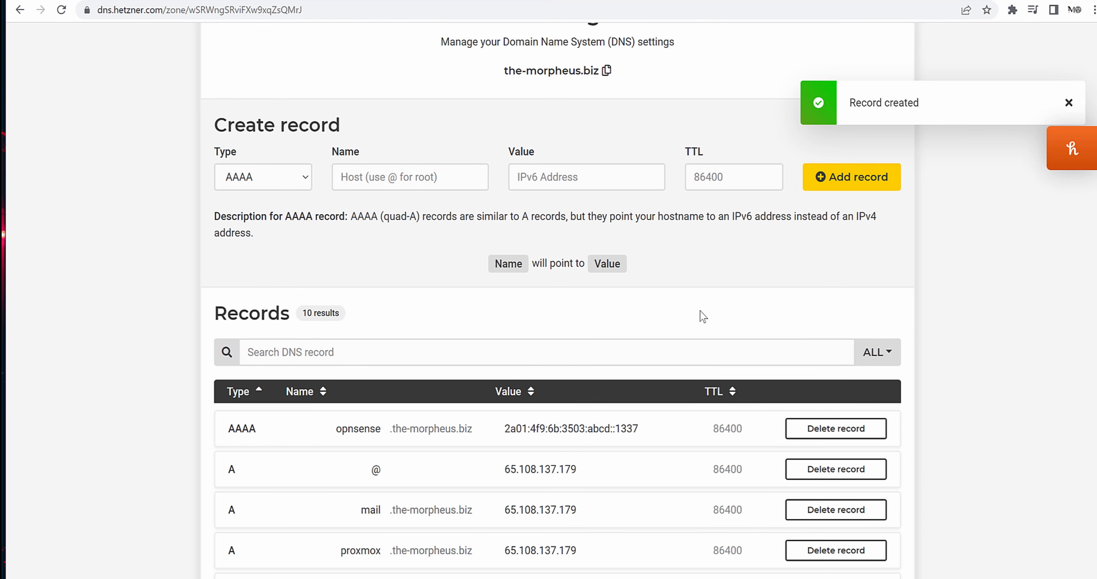
left_click(252, 1)
left_click(474, 284)
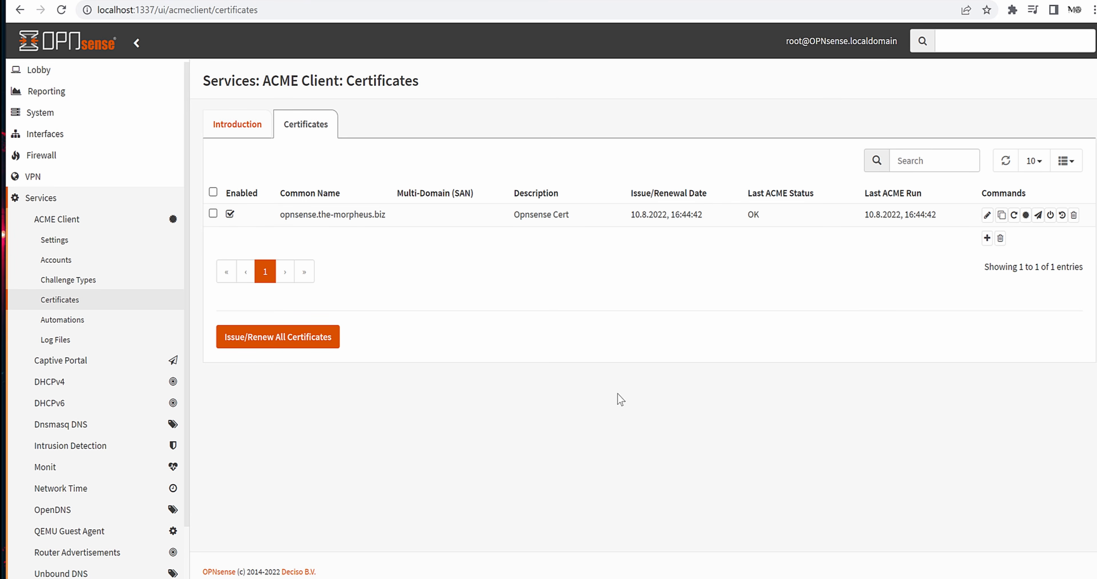
- Go from Lobby > Dashboard to System > Settings > Administration in the sidebar
left_click(85, 70)
left_click(85, 91)
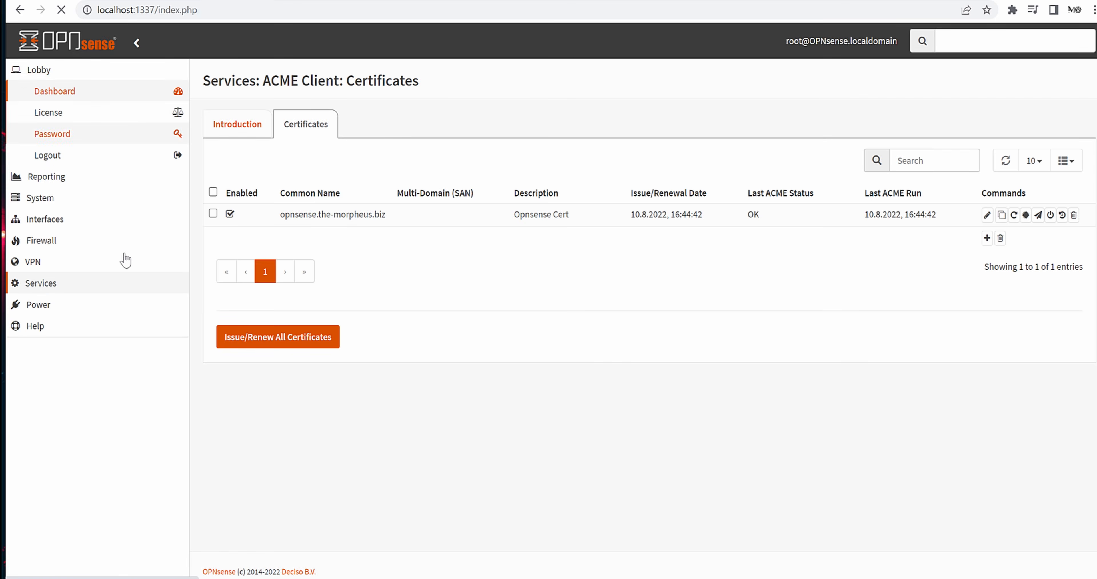
left_click(64, 76)
left_click(68, 113)
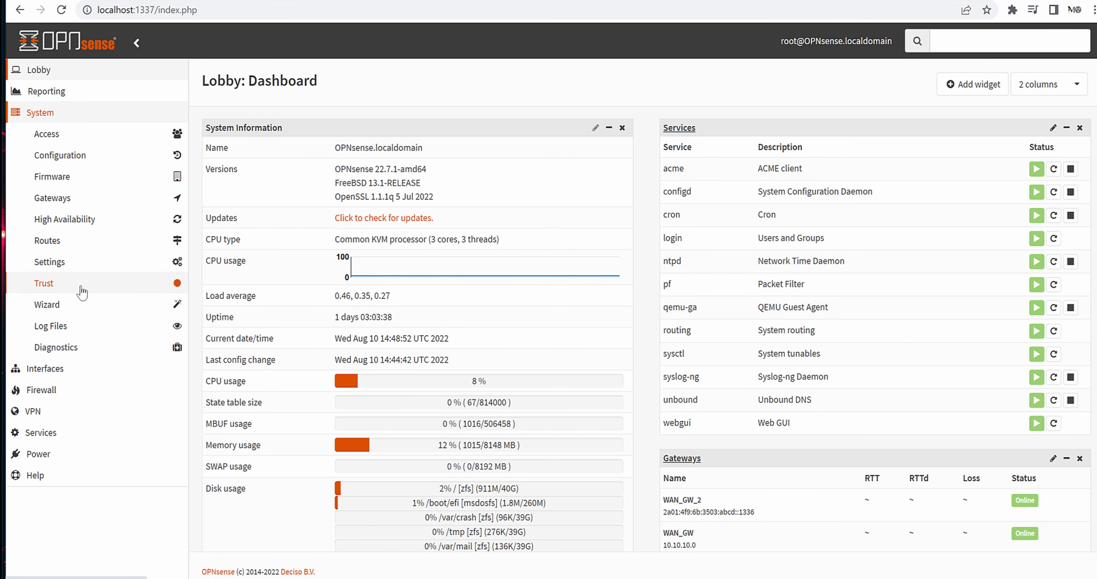
left_click(85, 262)
left_click(85, 282)
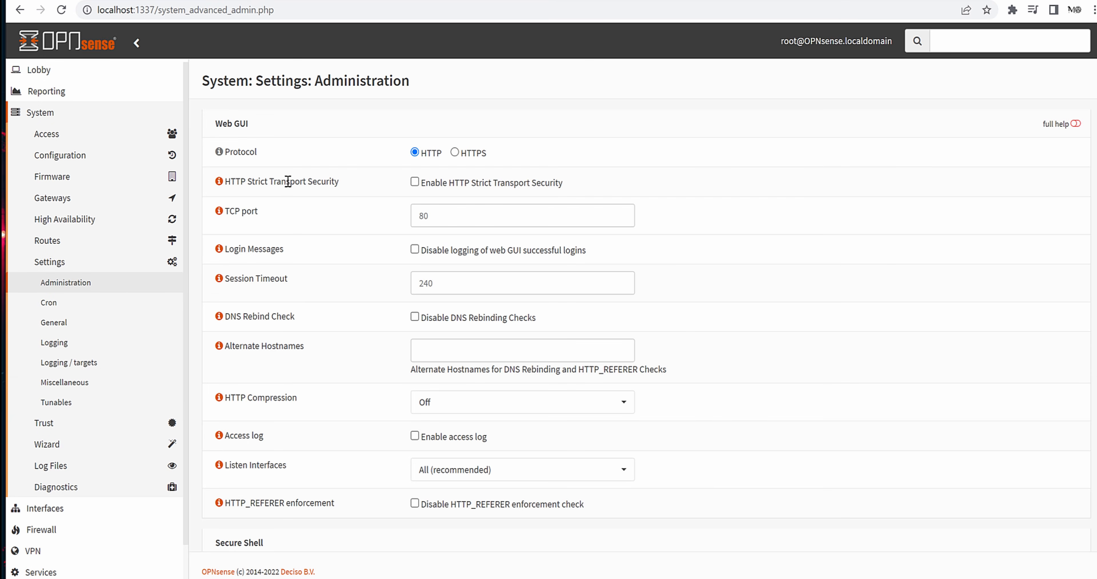
- Switch the web GUI to HTTPS with the opnsense.the-morpheus.biz (ACME Client) certificate
left_click(456, 154)
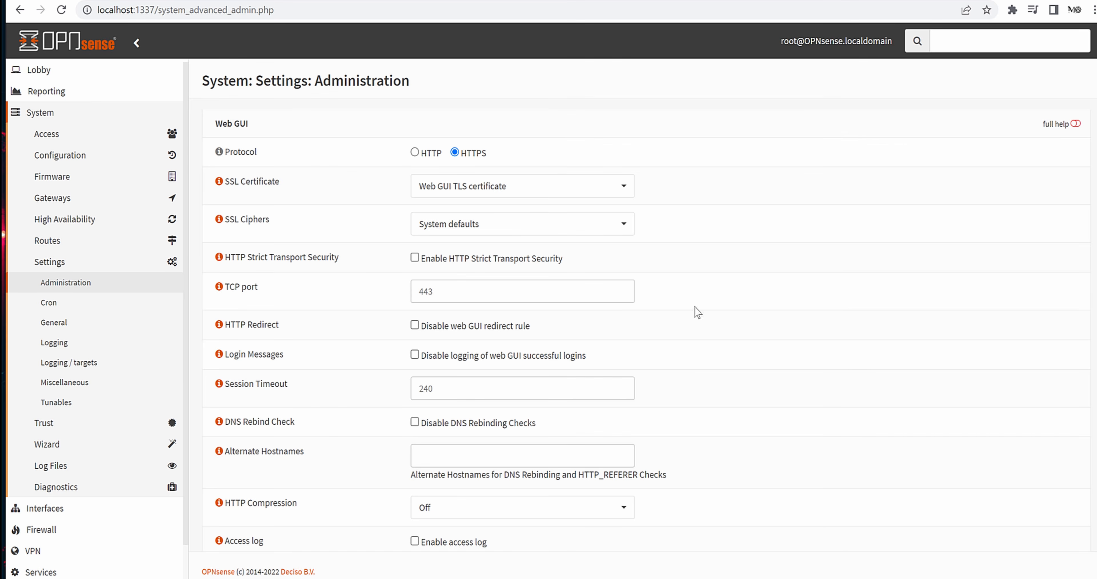
left_click(555, 192)
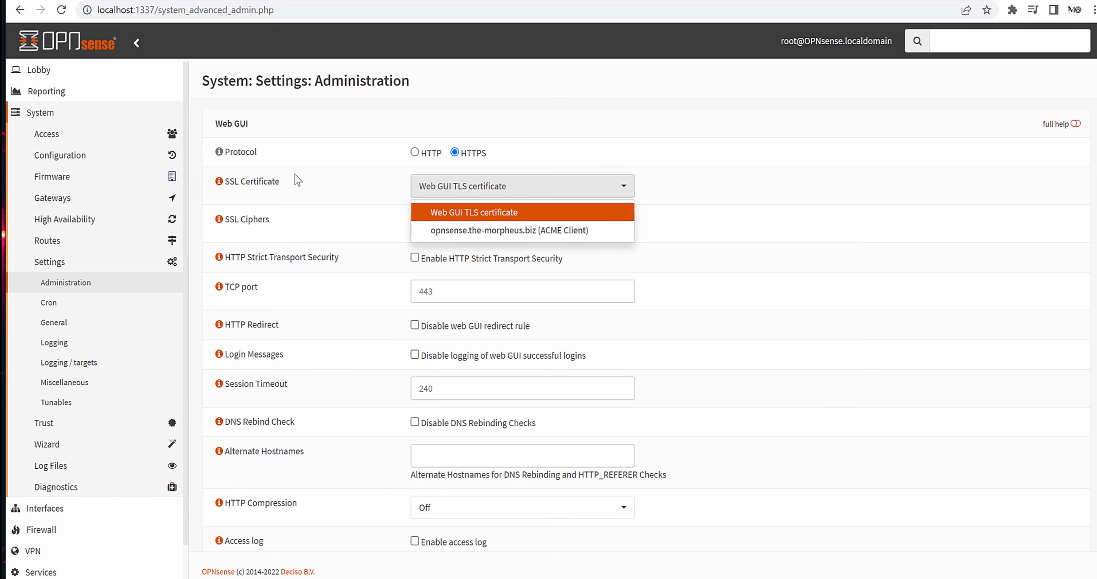
left_click(456, 232)
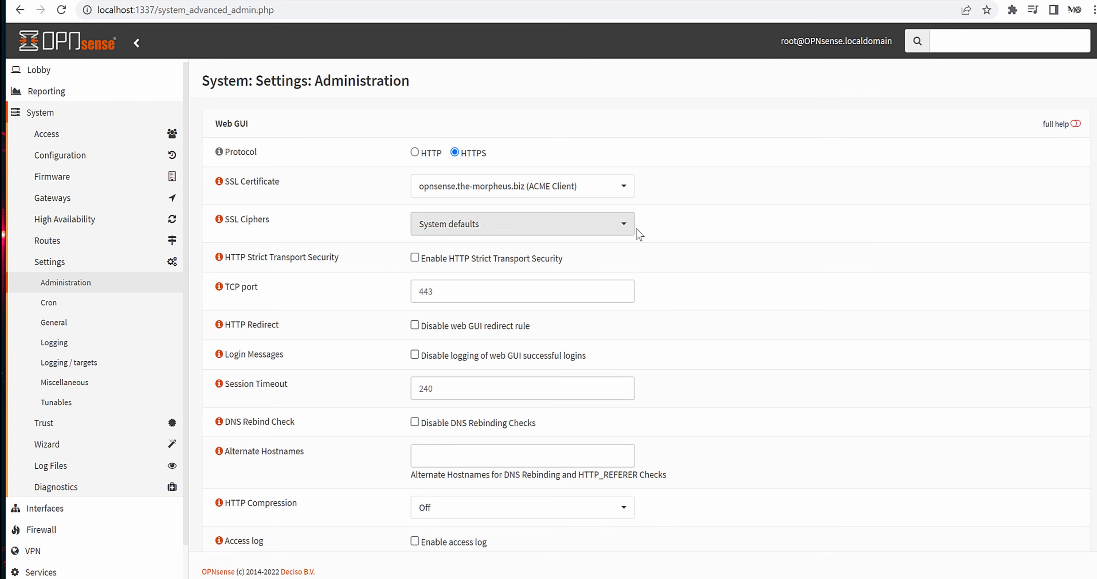
- Leave SSL Ciphers at System defaults, confirm TCP port 443, and scroll to the lower sections
left_click(614, 230)
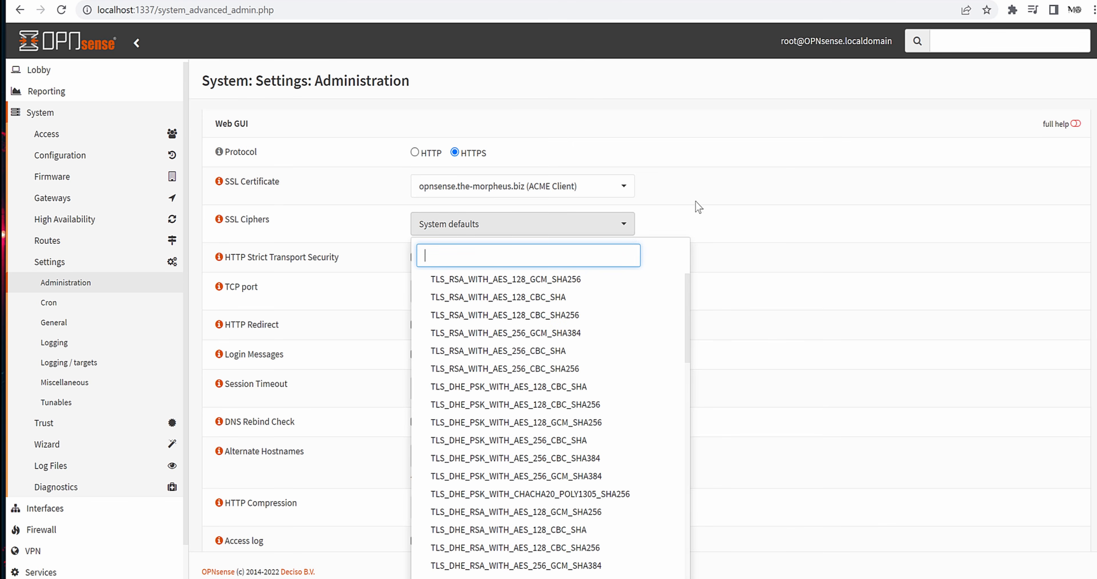
left_click(796, 233)
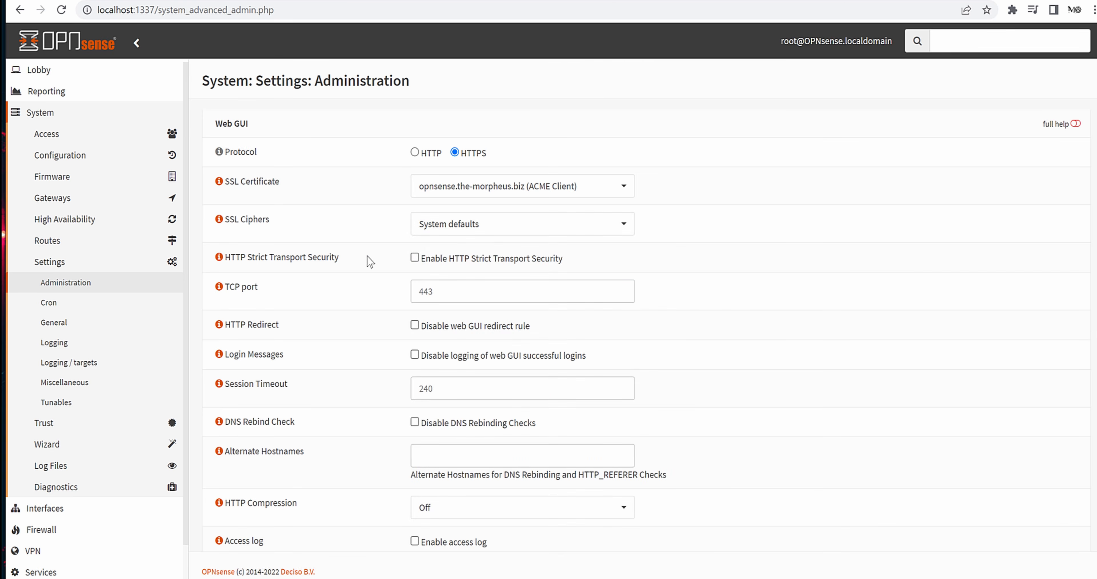
left_click(477, 224)
scroll(610, 318, "down", 3)
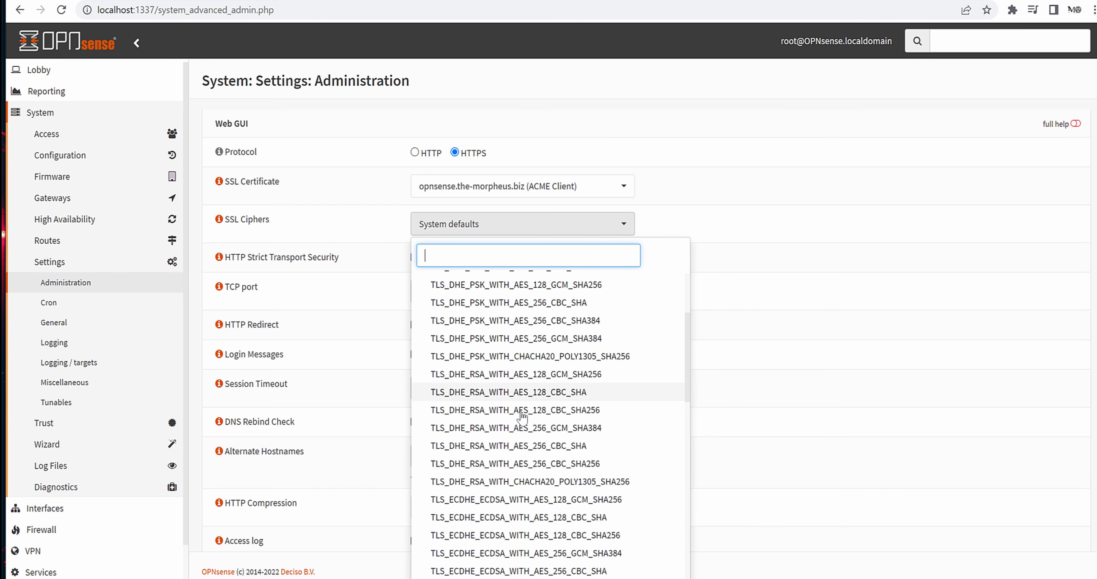
scroll(528, 418, "down", 10)
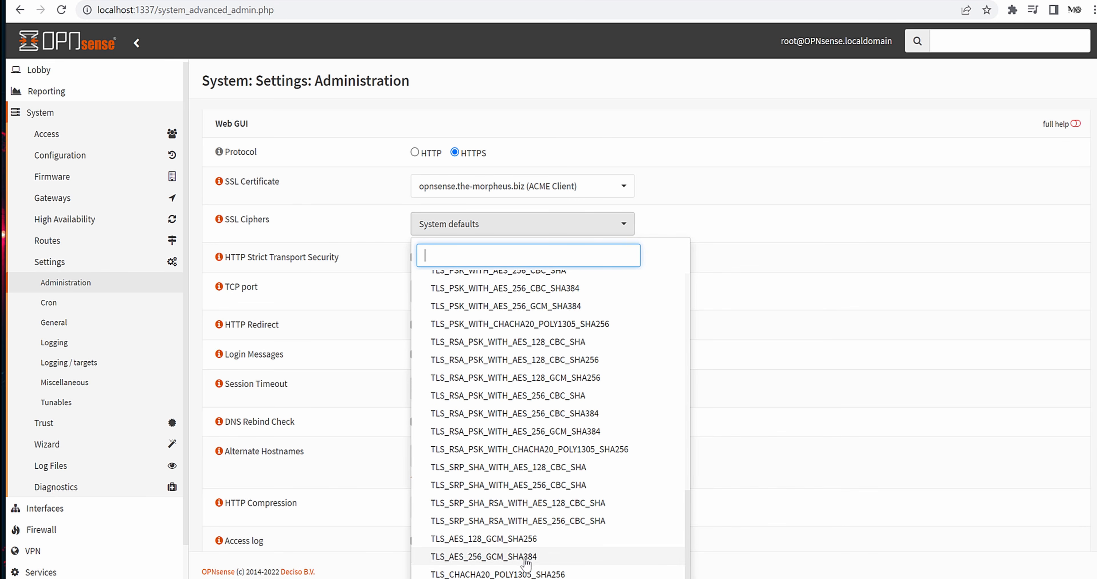
left_click(814, 138)
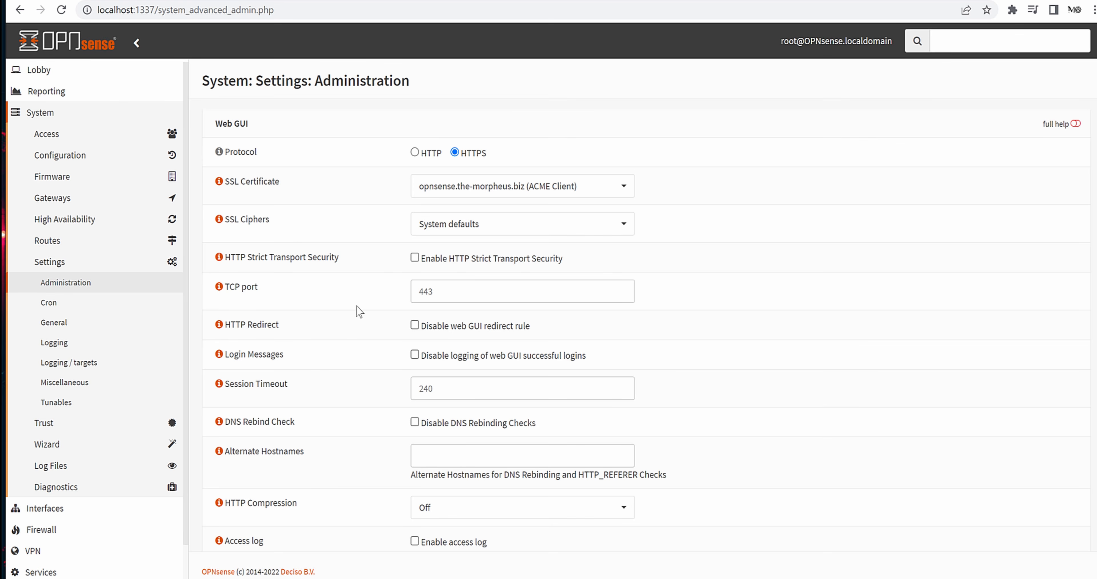
left_click(423, 291)
scroll(274, 337, "down", 5)
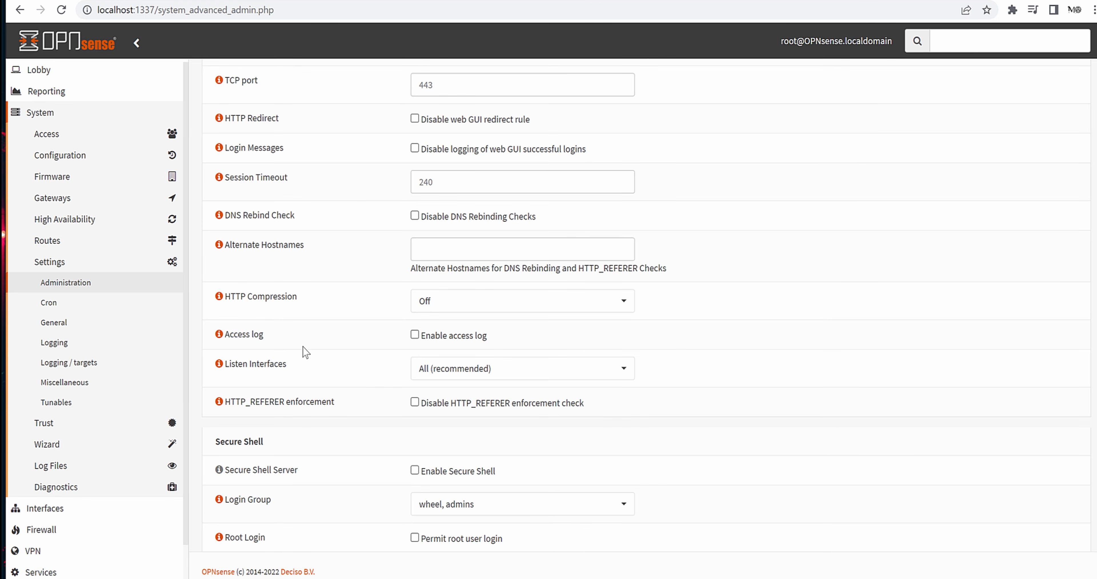
middle_click(300, 350)
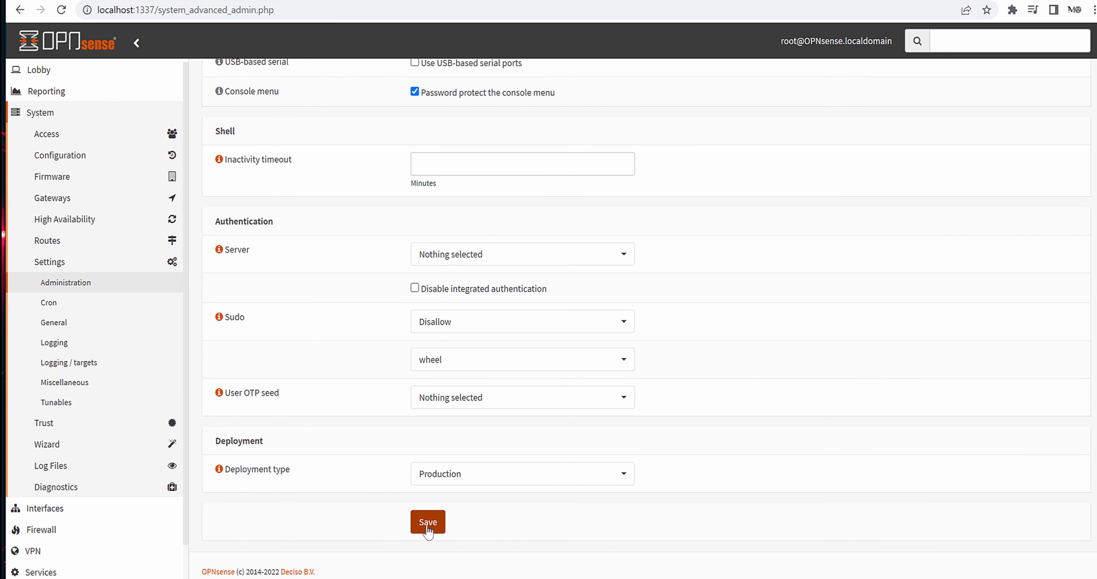
left_click(427, 528)
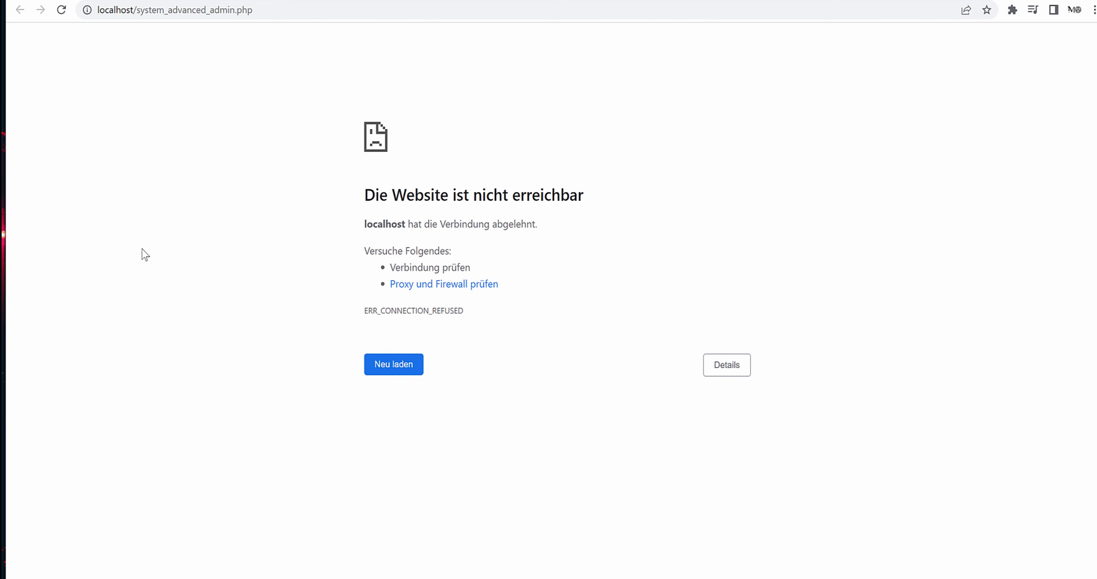
left_click_drag(135, 8, 264, 82)
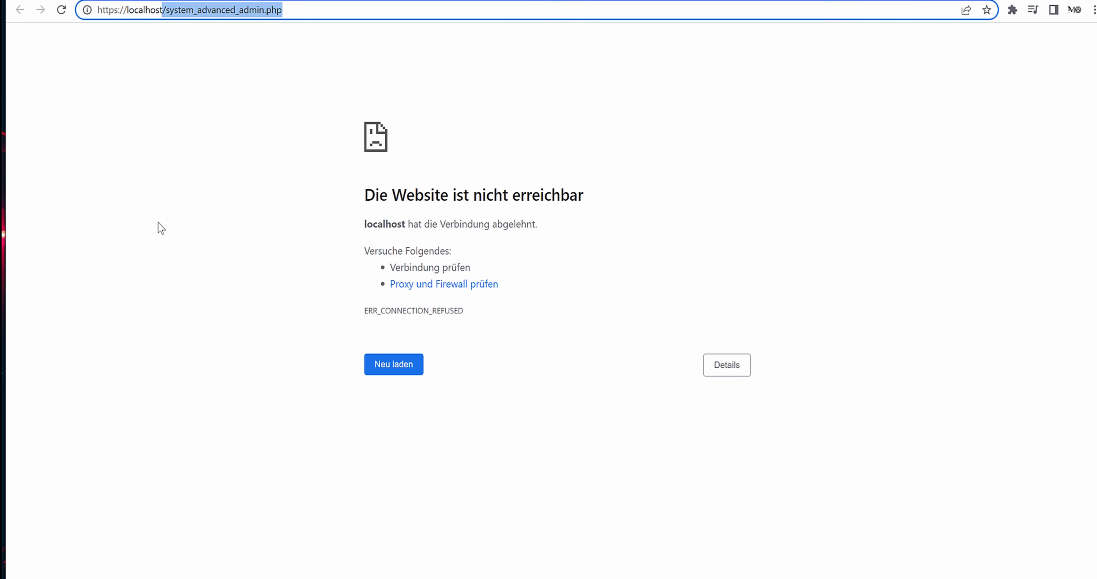
left_click(170, 12)
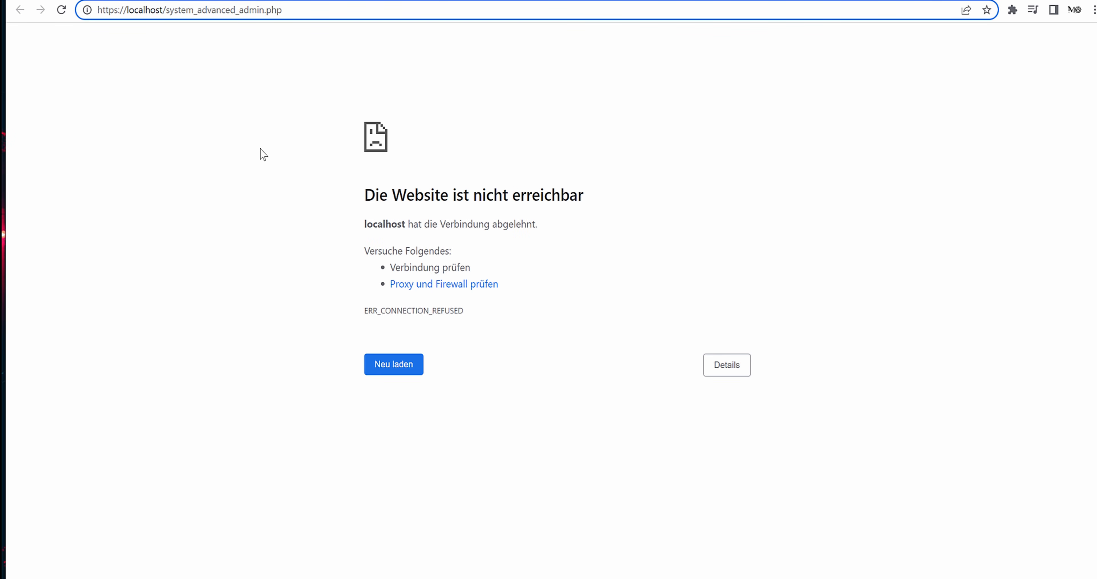
type(":1337")
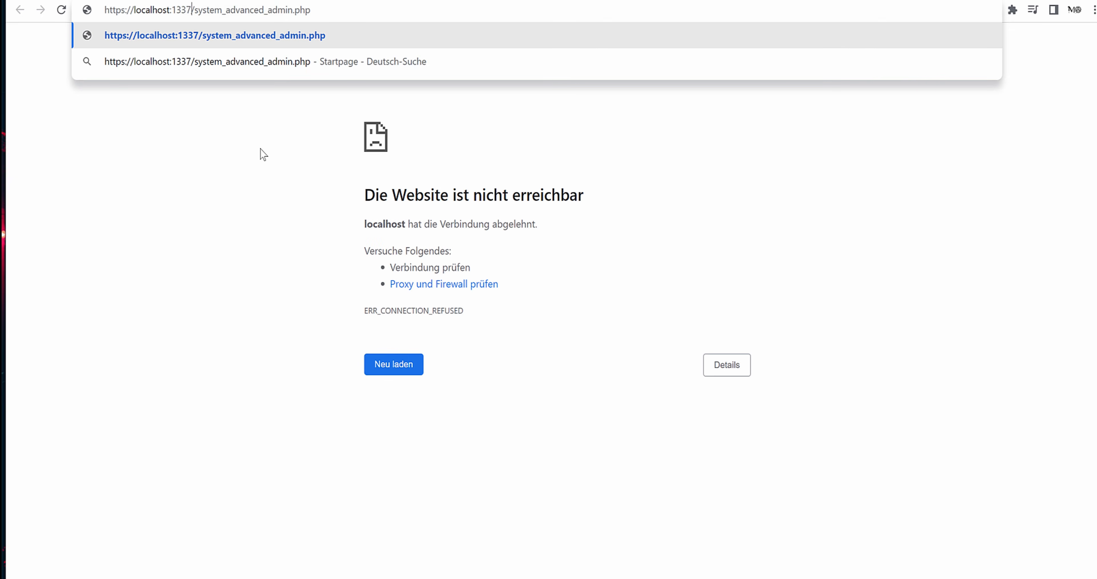
key("Return")
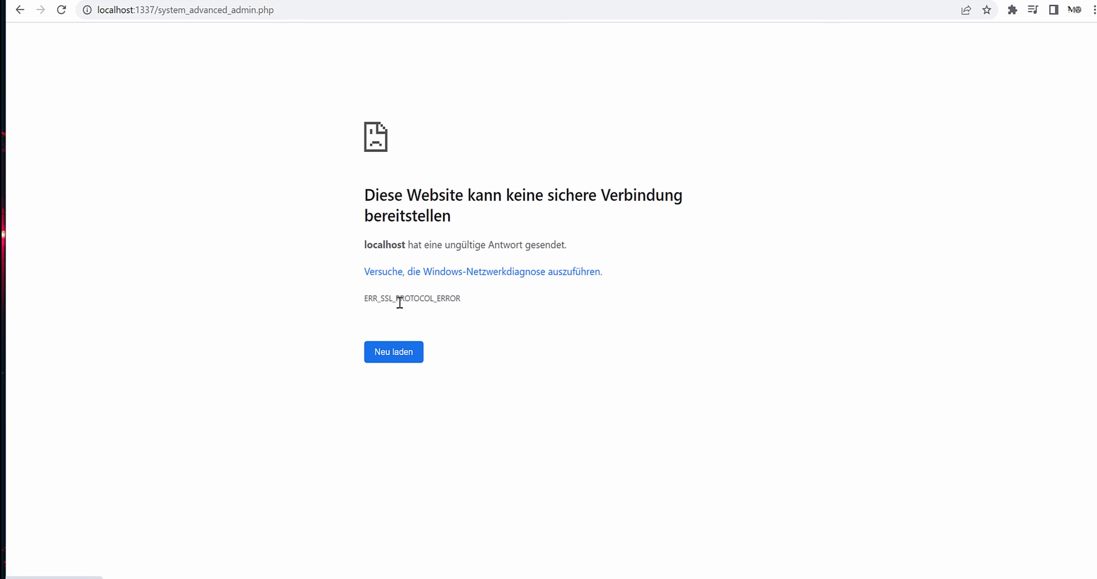
left_click_drag(347, 303, 513, 299)
left_click(596, 262)
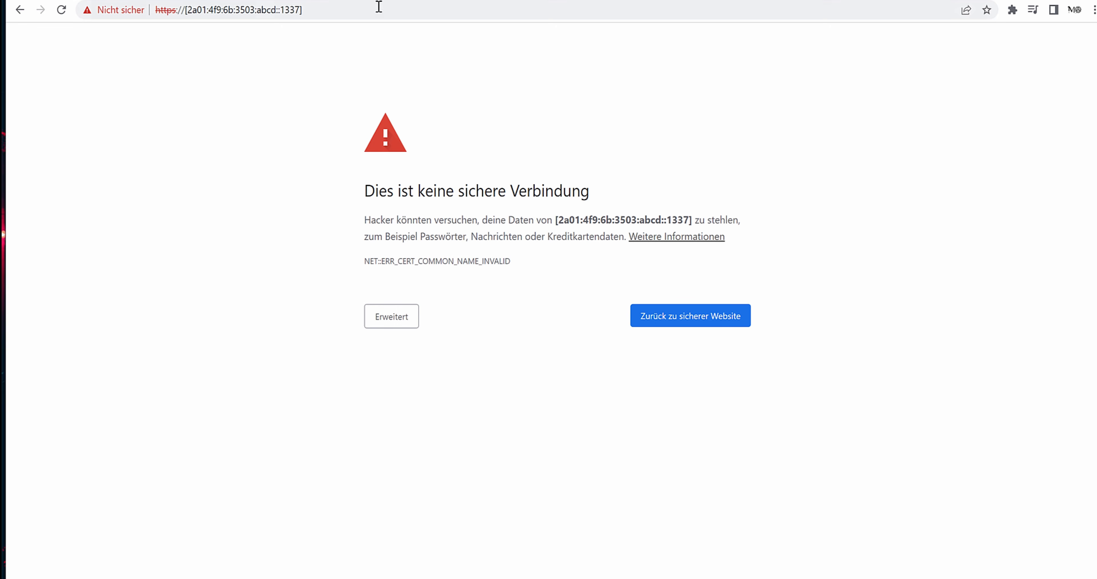
- Reload the certificate warning and proceed via Erweitert to the unsafe OPNsense page
key("F5")
left_click(383, 323)
left_click(443, 425)
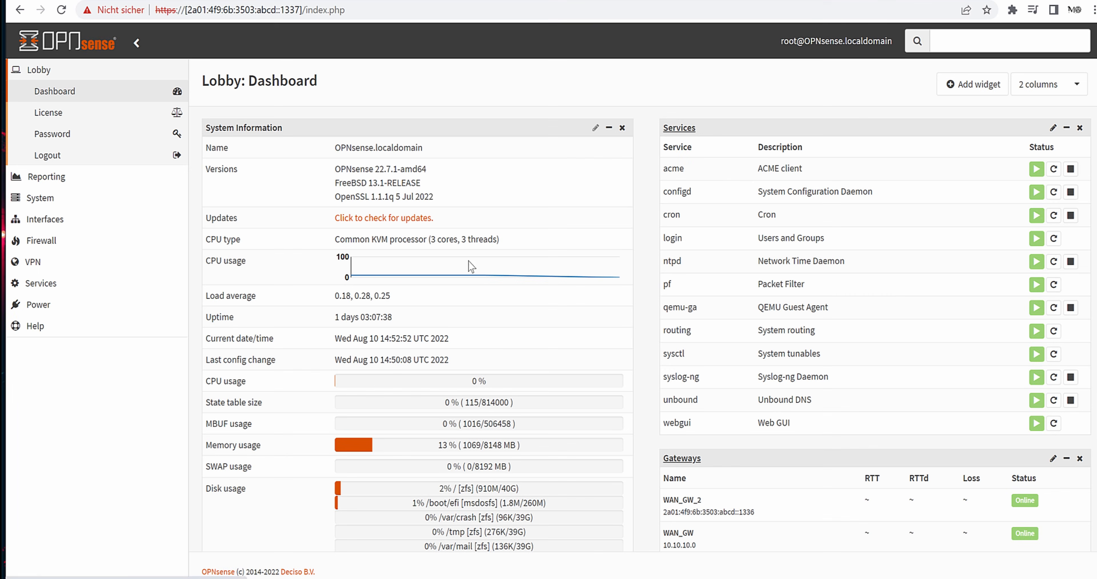
- Tick 'Disable DNS Rebinding Checks' in System > Settings > Administration and save
left_click(79, 198)
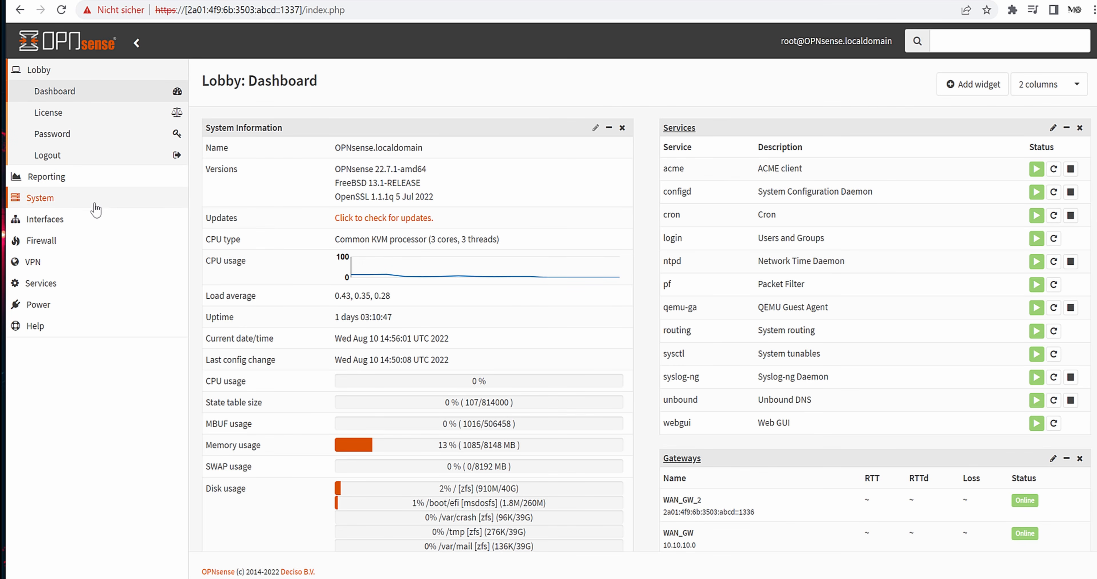
left_click(56, 202)
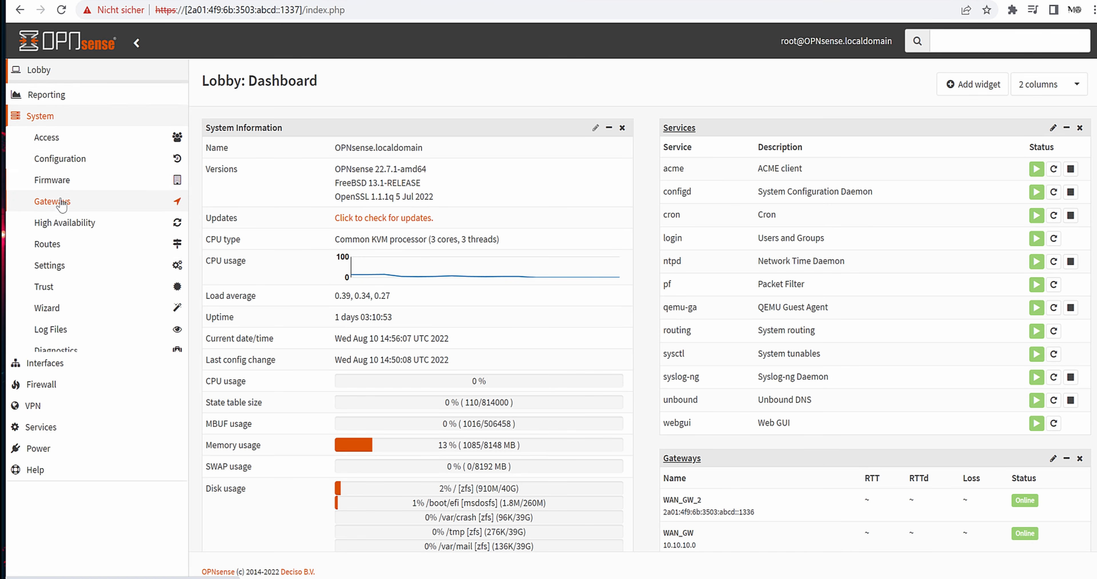
left_click(72, 261)
left_click(81, 281)
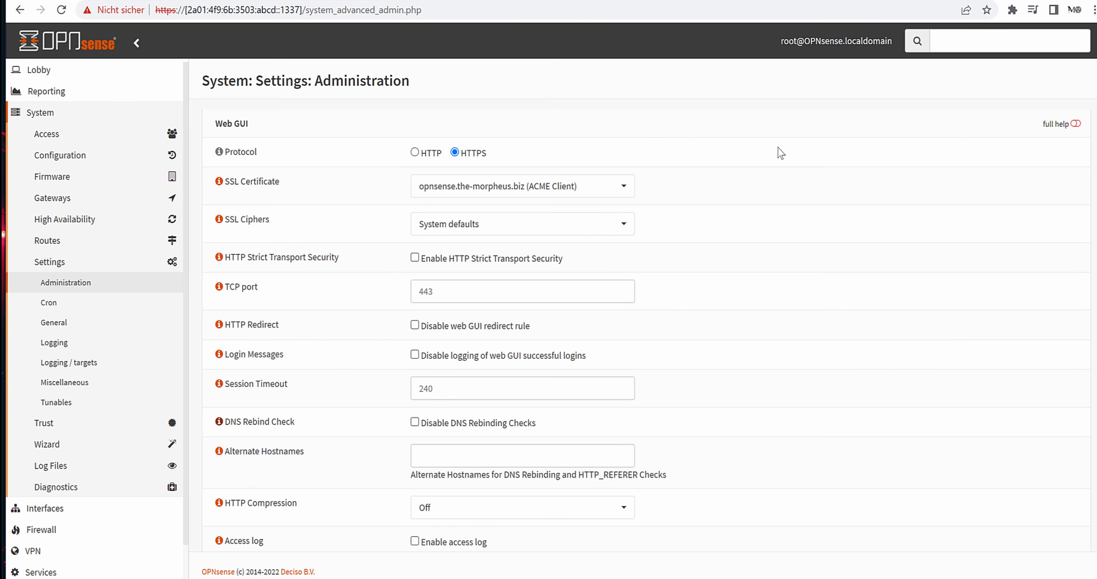
left_click(414, 422)
scroll(354, 396, "down", 15)
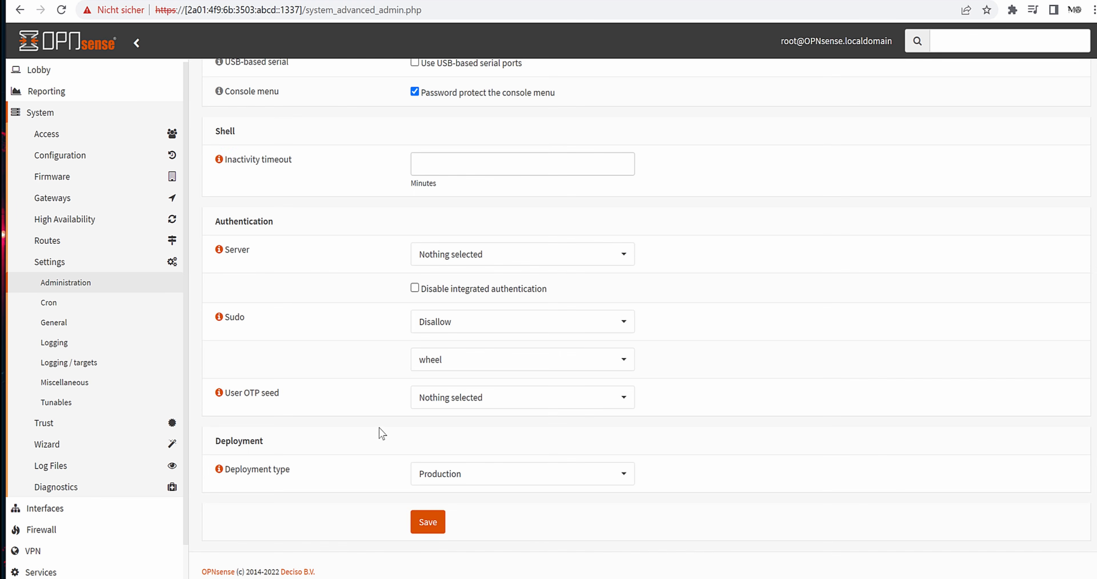
left_click(426, 532)
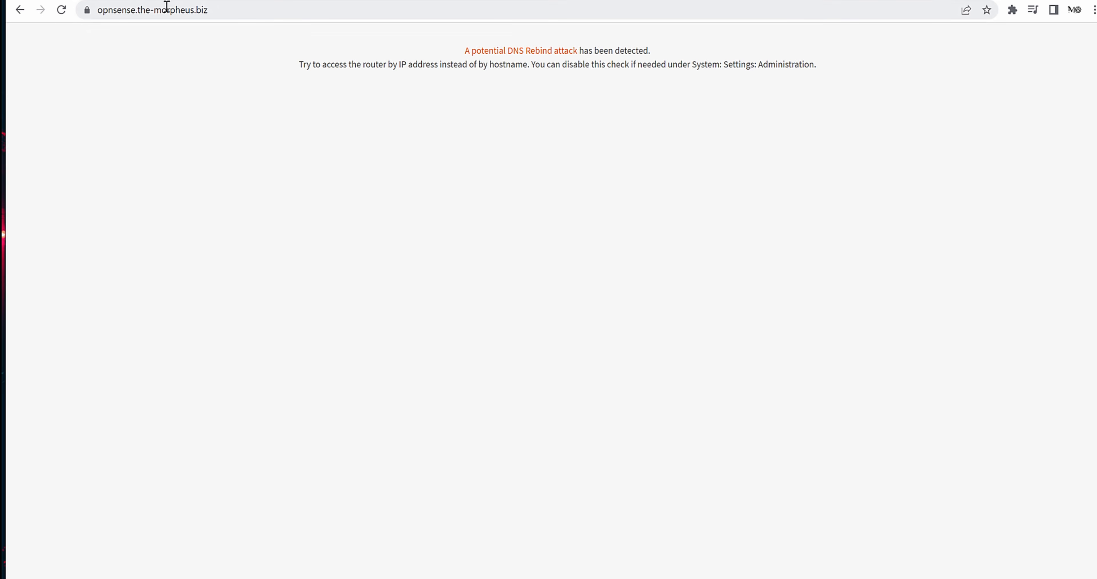
- Reload the hostname page, which now fails with an HTTP_REFERER mismatch error
left_click(62, 10)
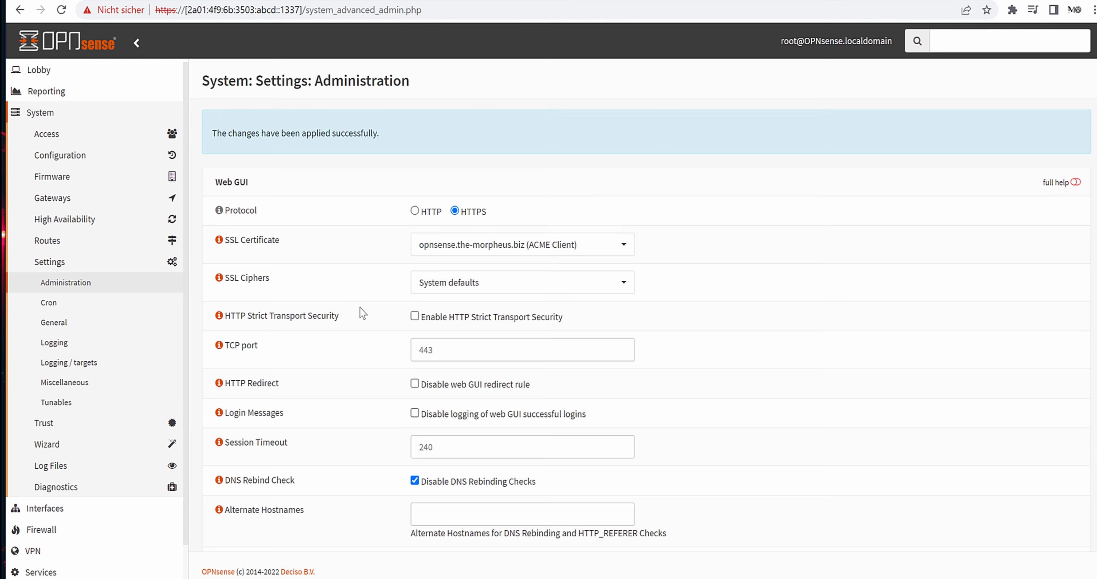
scroll(360, 310, "down", 4)
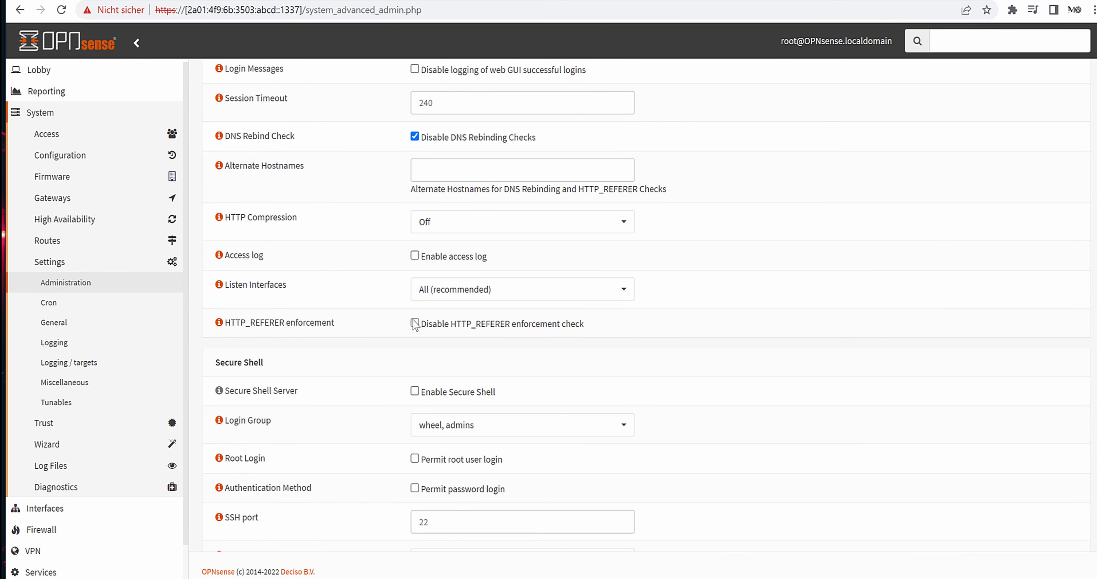
- Tick 'Disable HTTP_REFERER enforcement check', save, and reload the hostname tab confirming resubmission
left_click(415, 323)
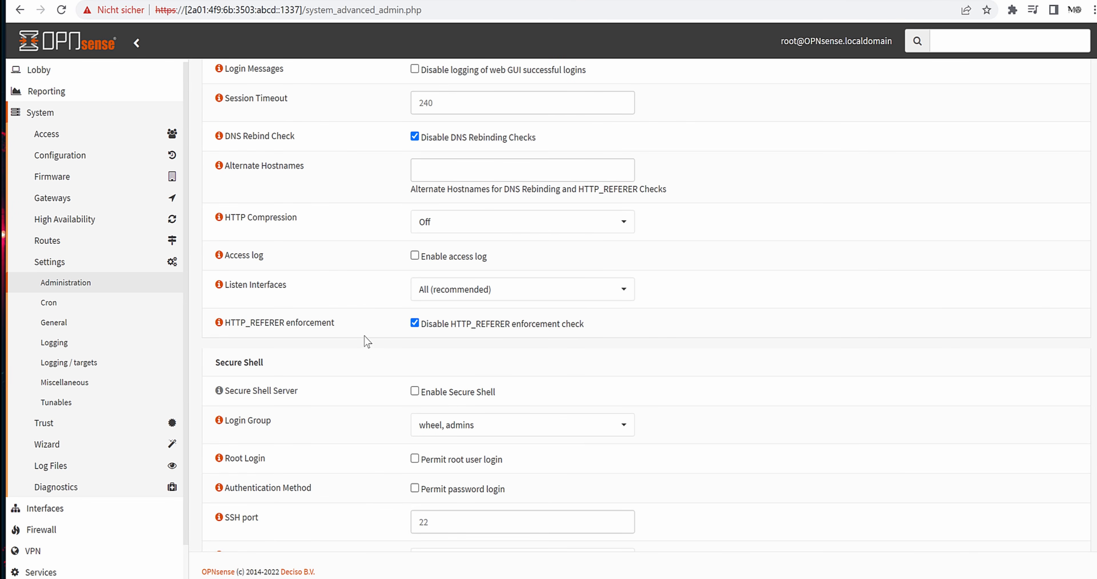
left_click(218, 323)
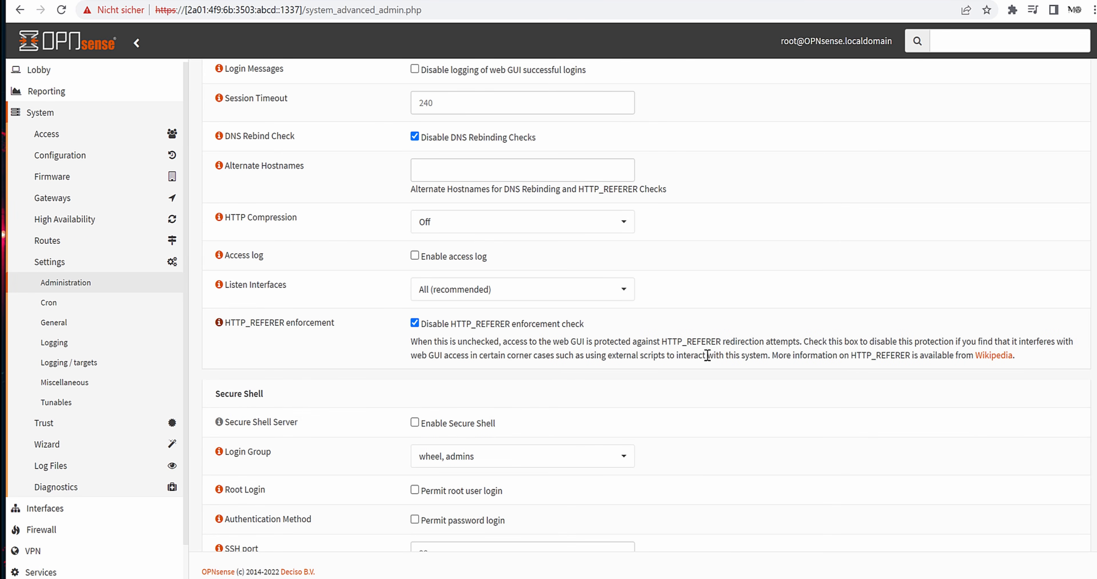
left_click(218, 323)
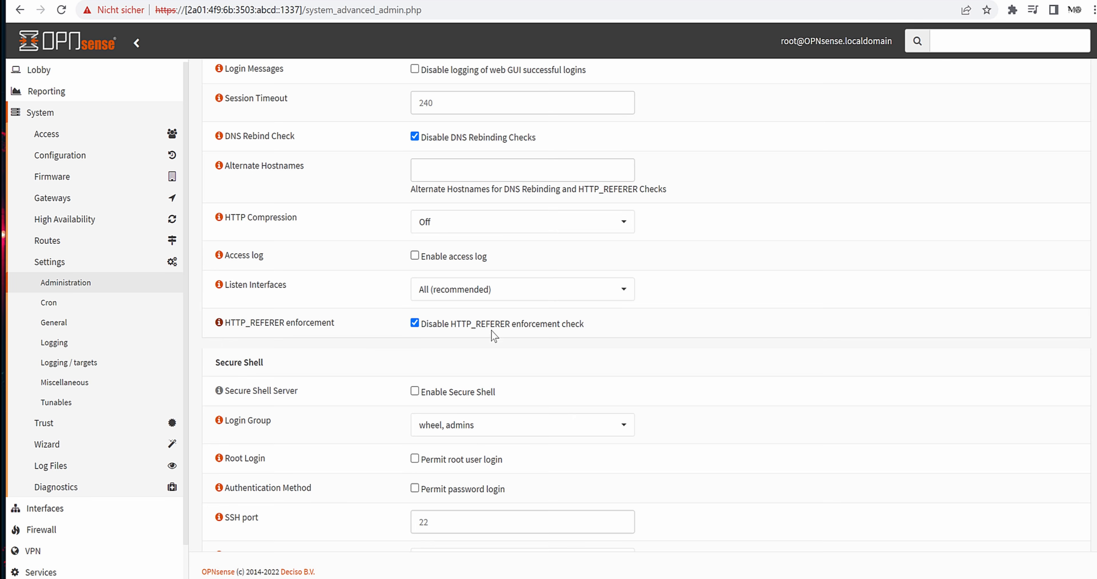
scroll(494, 337, "down", 2)
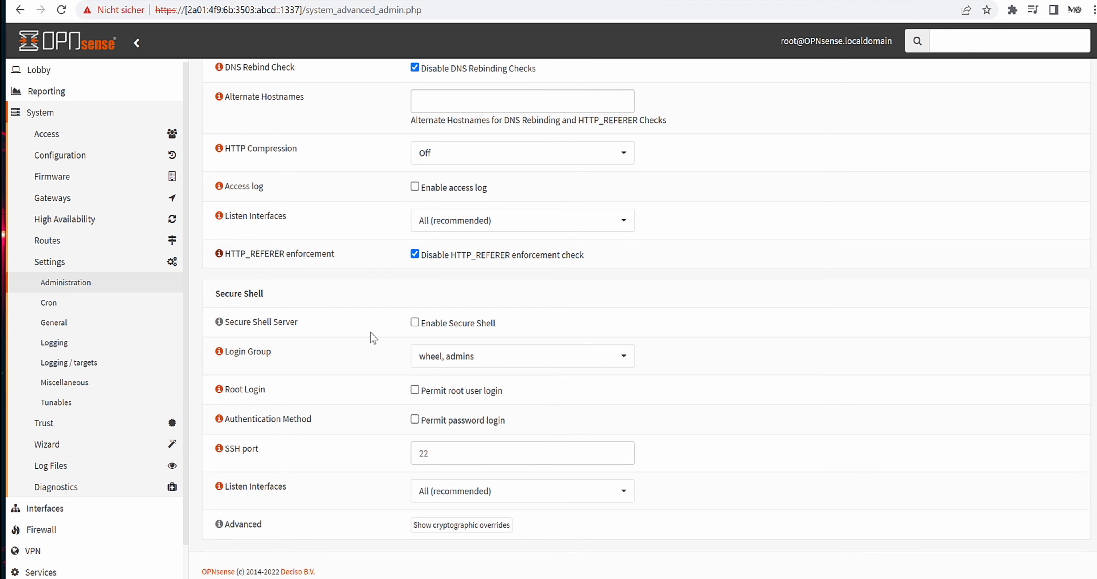
scroll(373, 338, "down", 15)
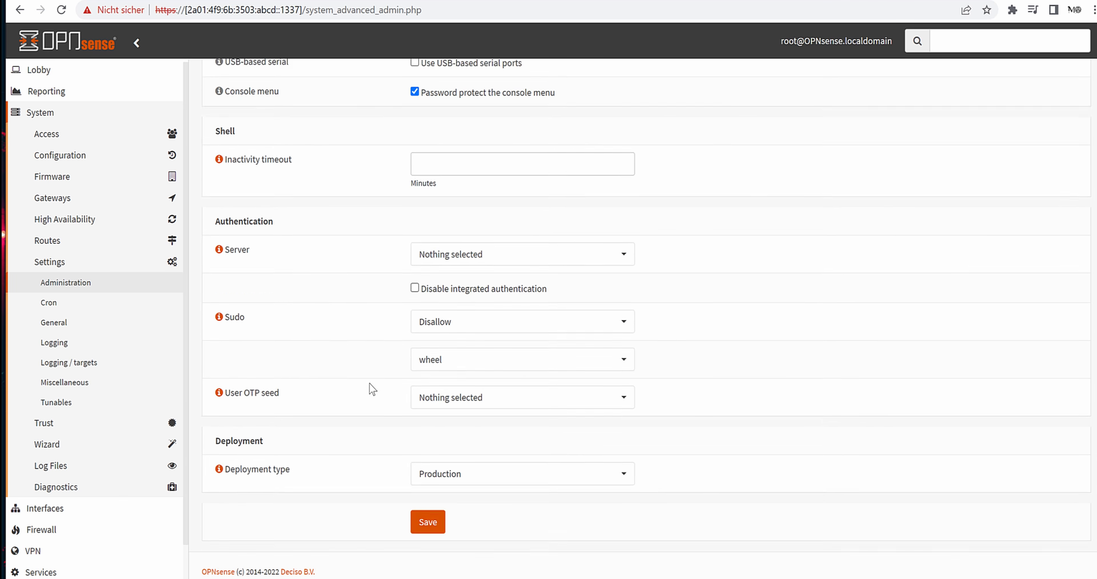
left_click(428, 523)
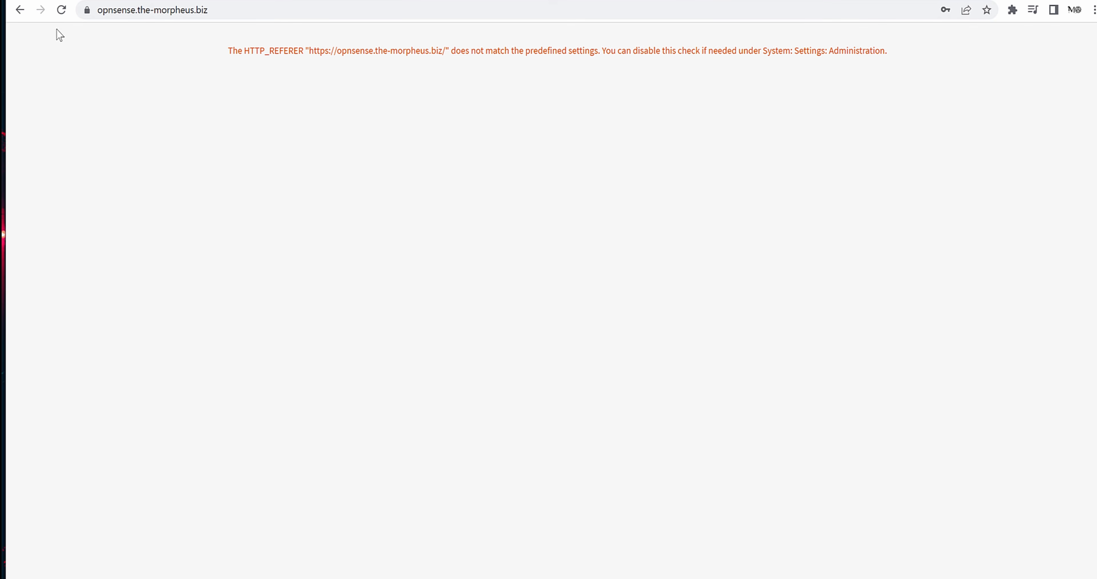
left_click(63, 11)
left_click(601, 127)
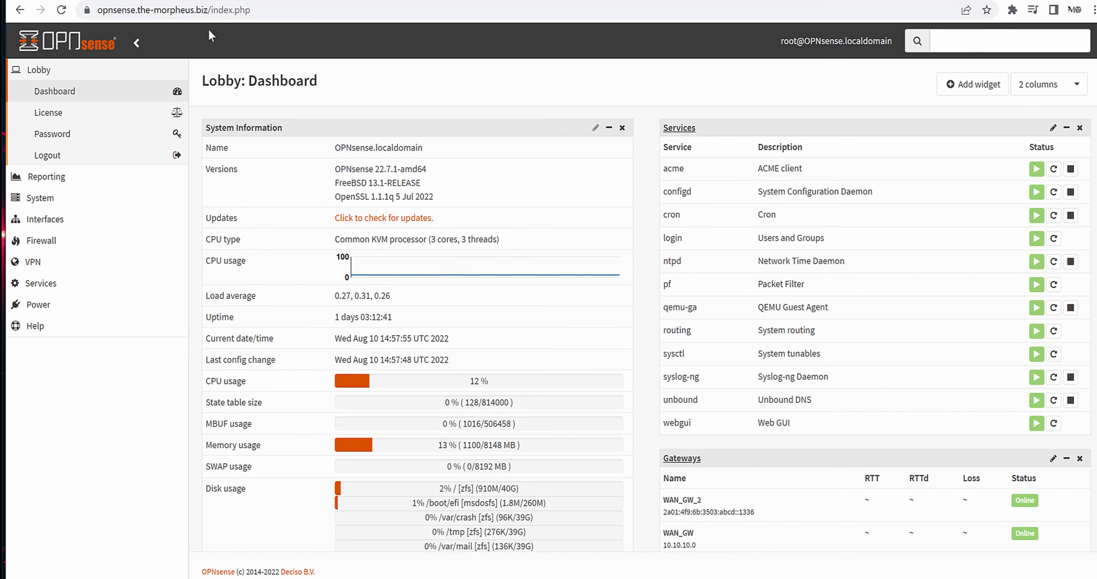
left_click(87, 10)
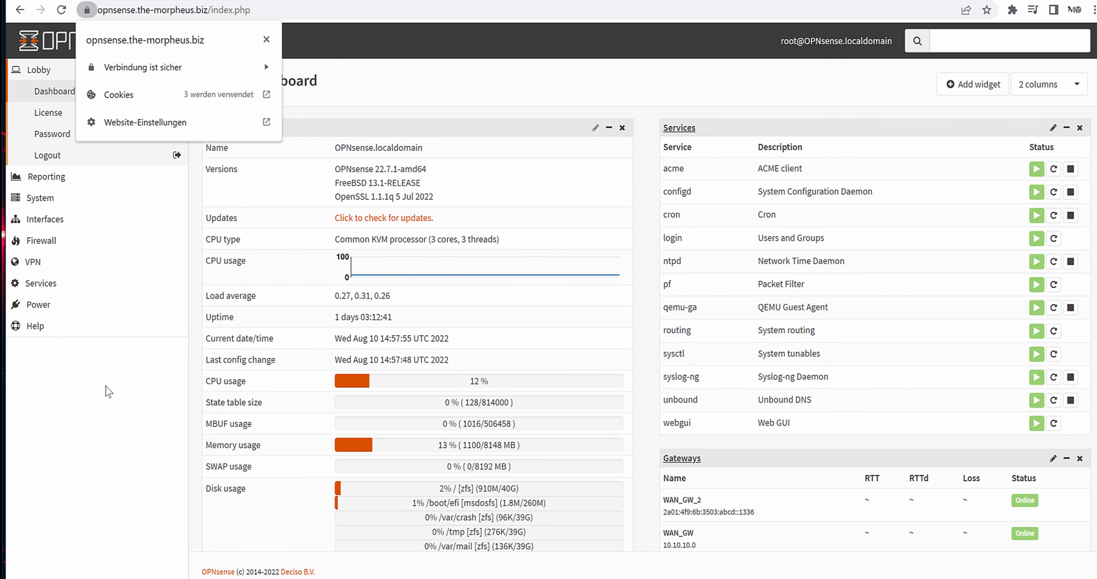
left_click(110, 426)
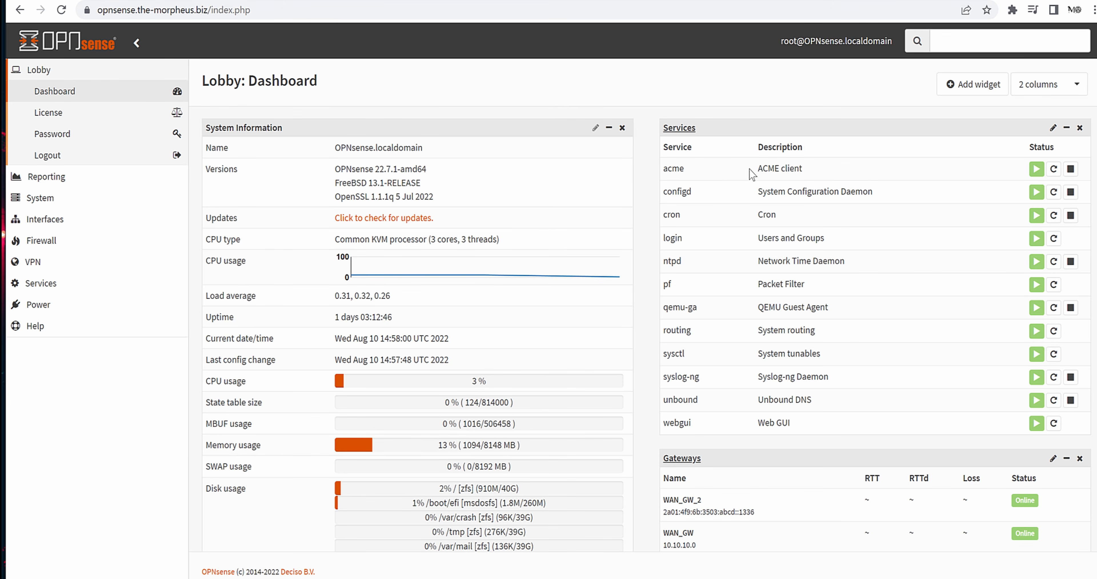
left_click_drag(750, 169, 857, 179)
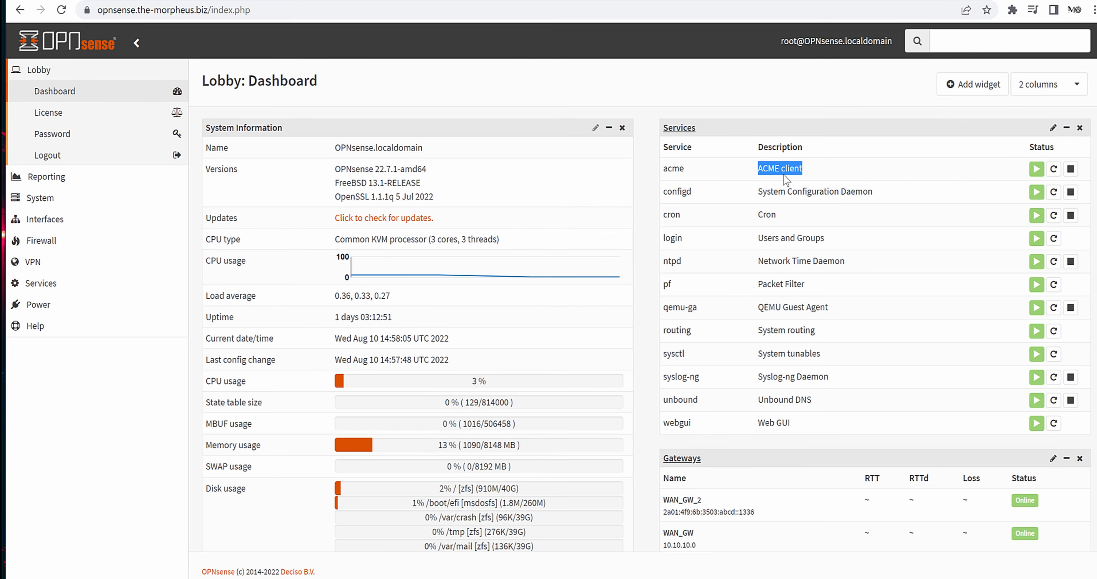
left_click(612, 105)
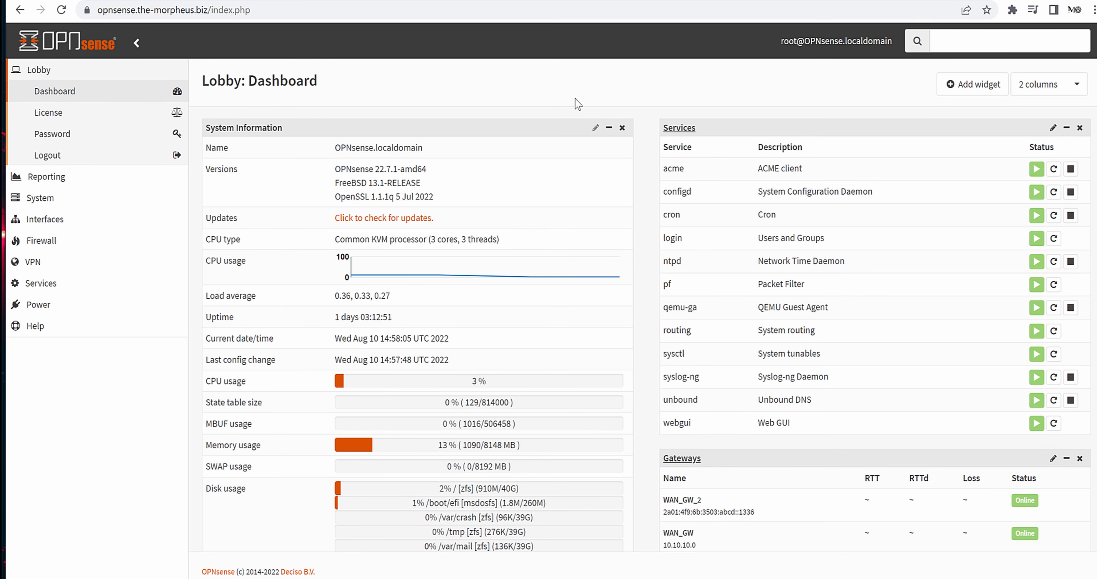